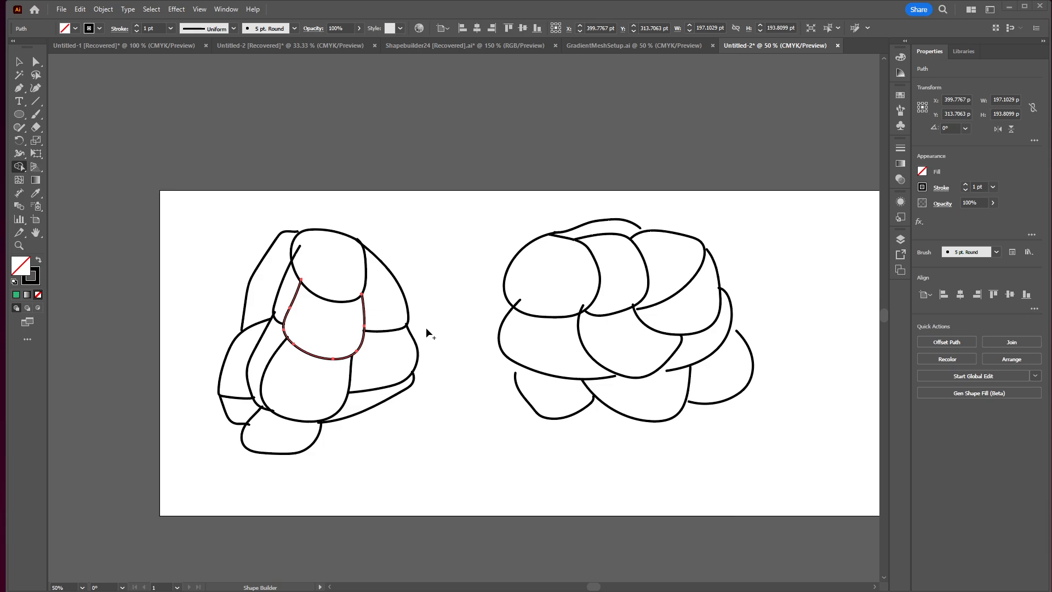
Deselect the path and paint two rounded rock outlines along the outer left edge of the left drawing with the Paintbrush.
click(17, 60)
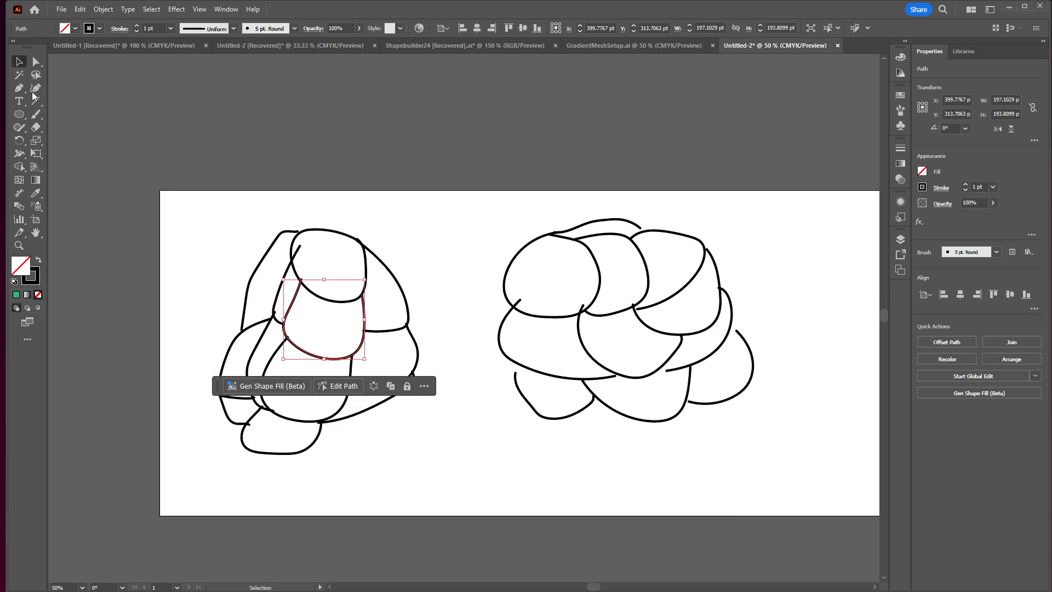
click(115, 170)
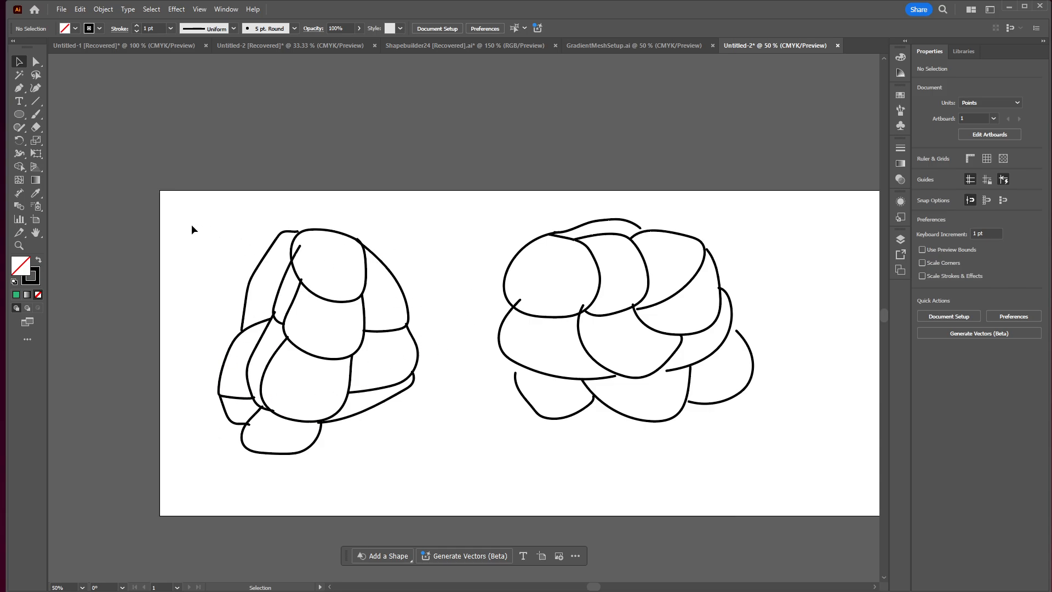
click(35, 116)
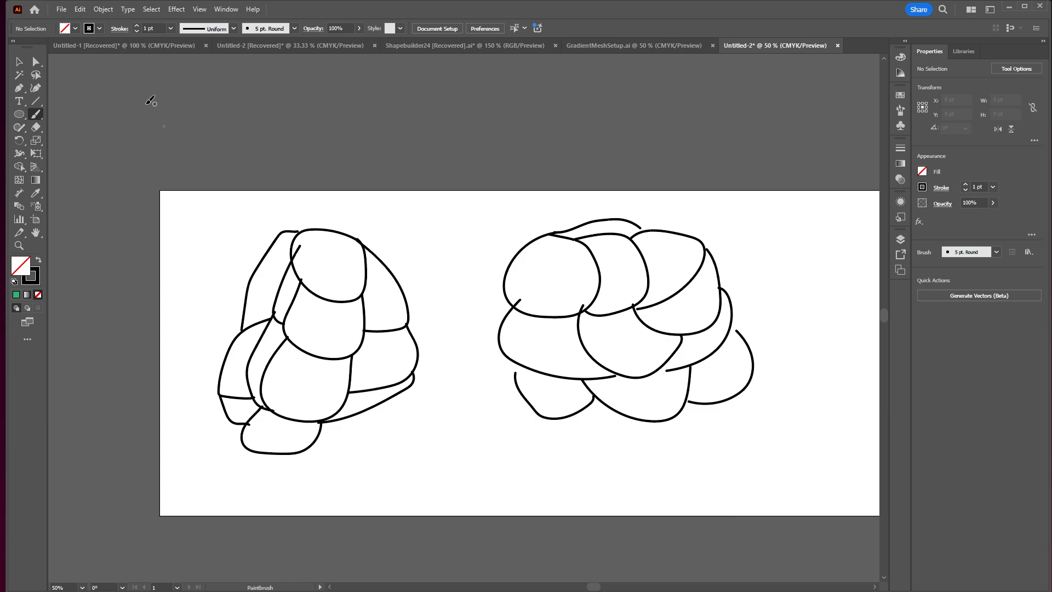
click(12, 58)
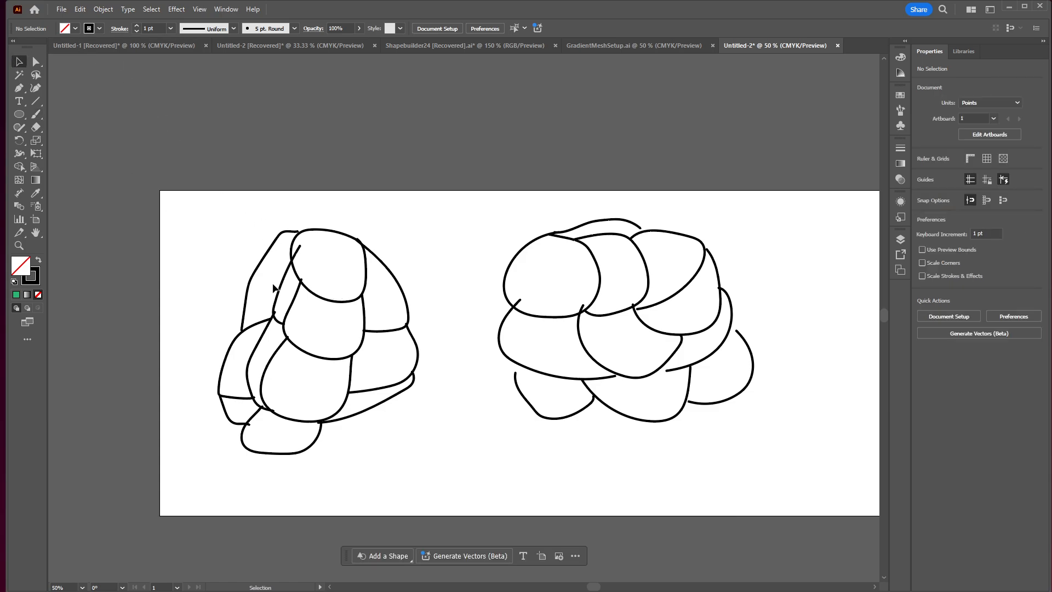
click(36, 114)
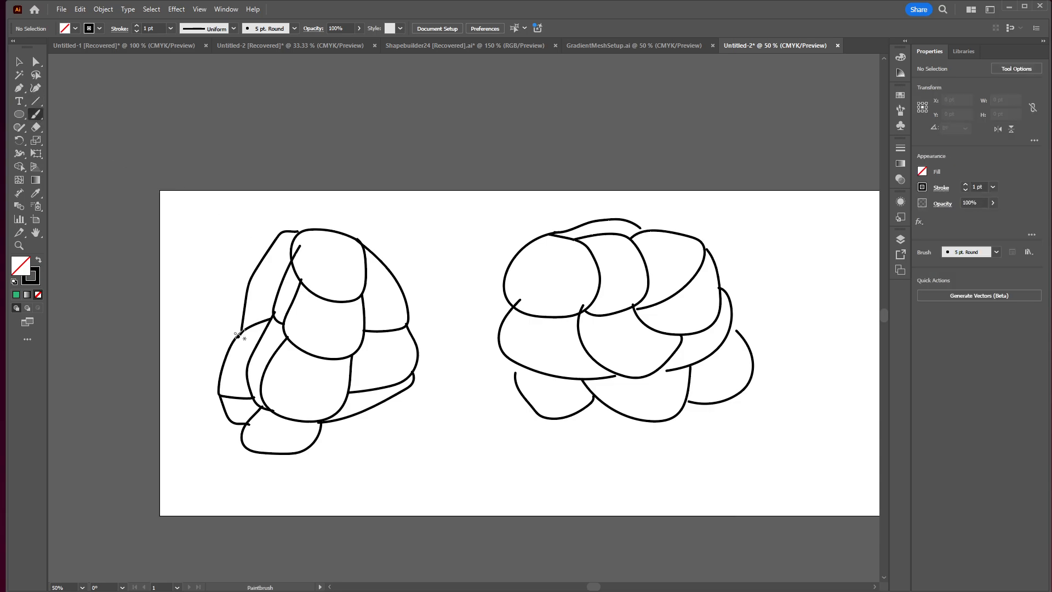
mouse_move(234, 343)
mouse_down()
mouse_move(224, 314)
mouse_move(245, 289)
mouse_up()
mouse_move(221, 390)
mouse_down()
mouse_move(211, 353)
mouse_move(223, 322)
mouse_up()
Select all paths of the left rock drawing and convert them into a Live Paint group with the Live Paint Bucket.
click(16, 63)
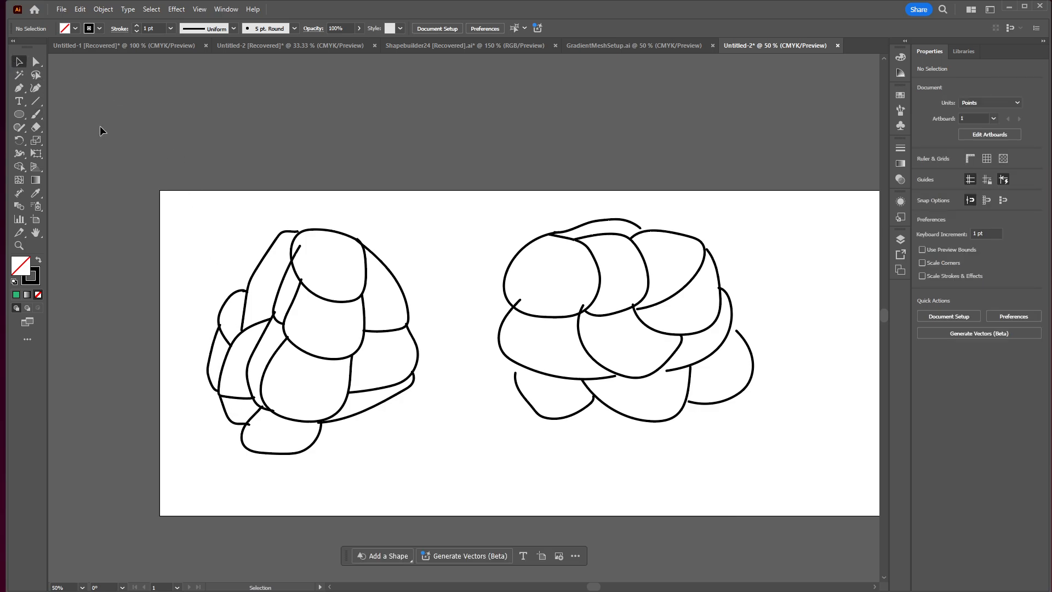
drag(192, 221, 469, 487)
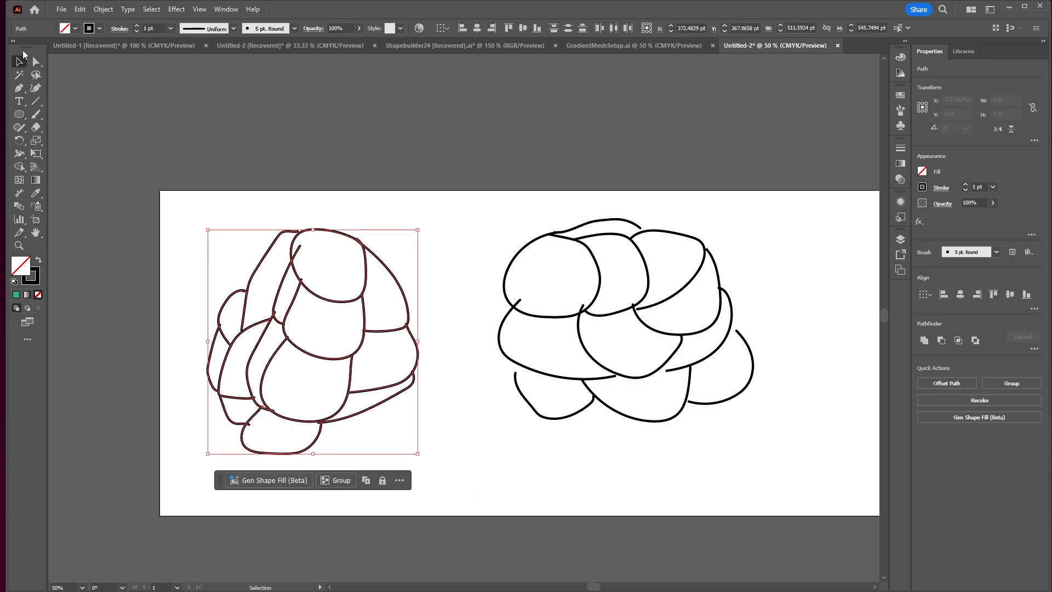
click(188, 192)
drag(186, 213, 457, 480)
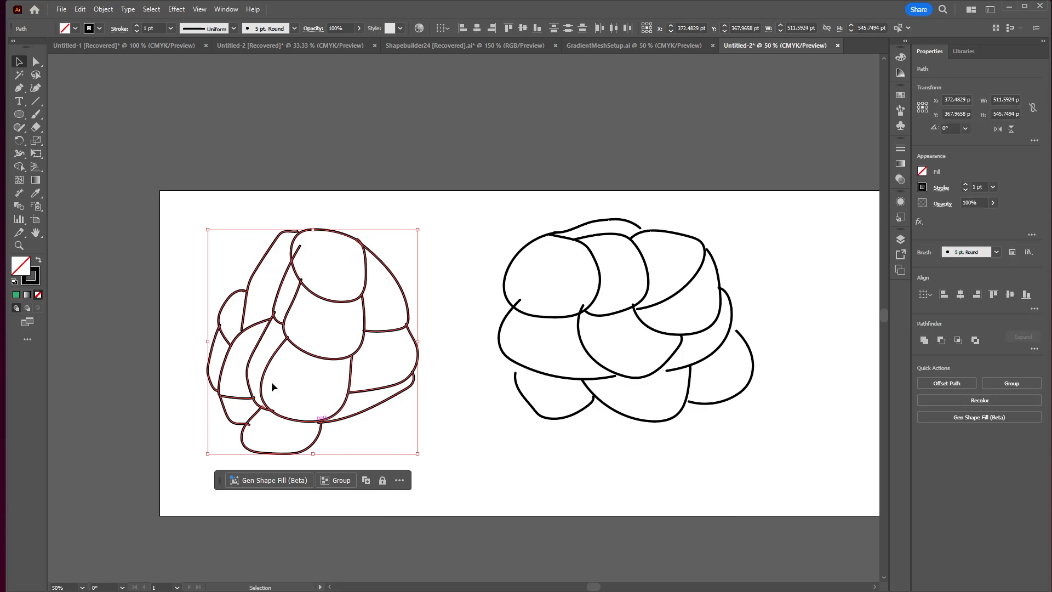
click(20, 167)
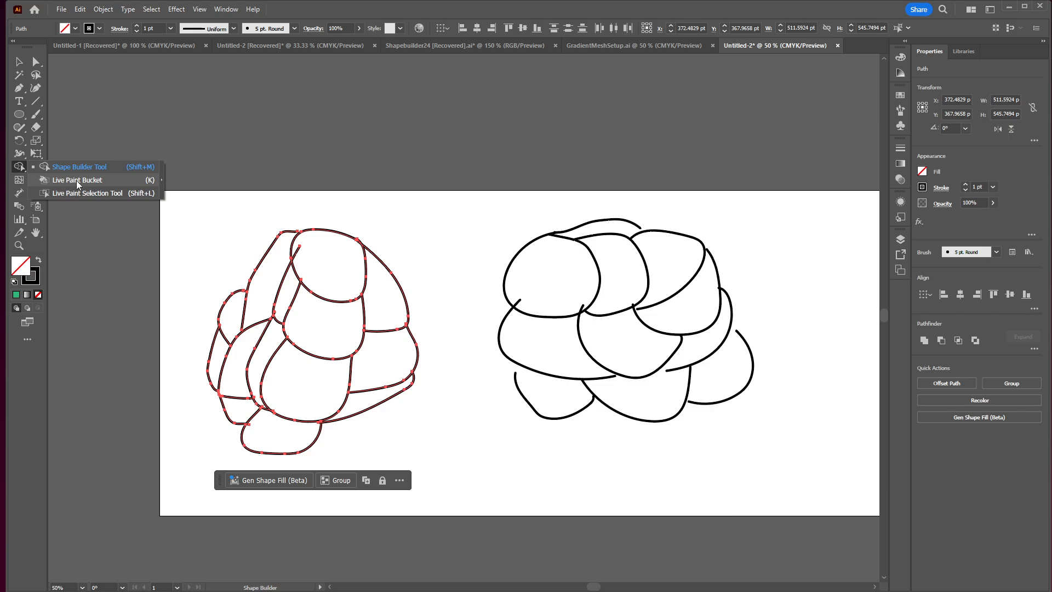
click(143, 179)
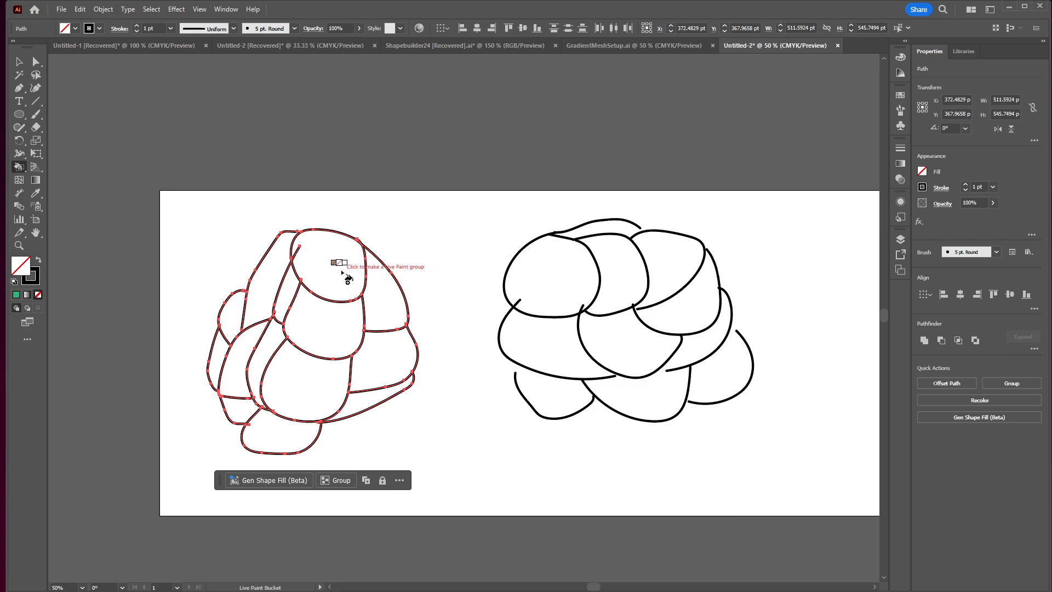
click(334, 356)
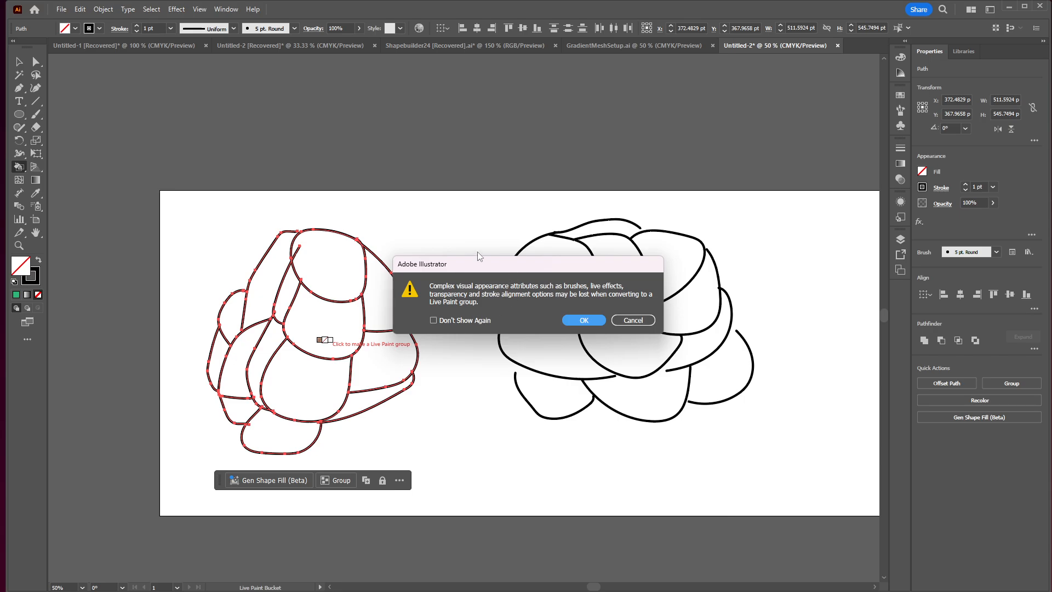
click(594, 321)
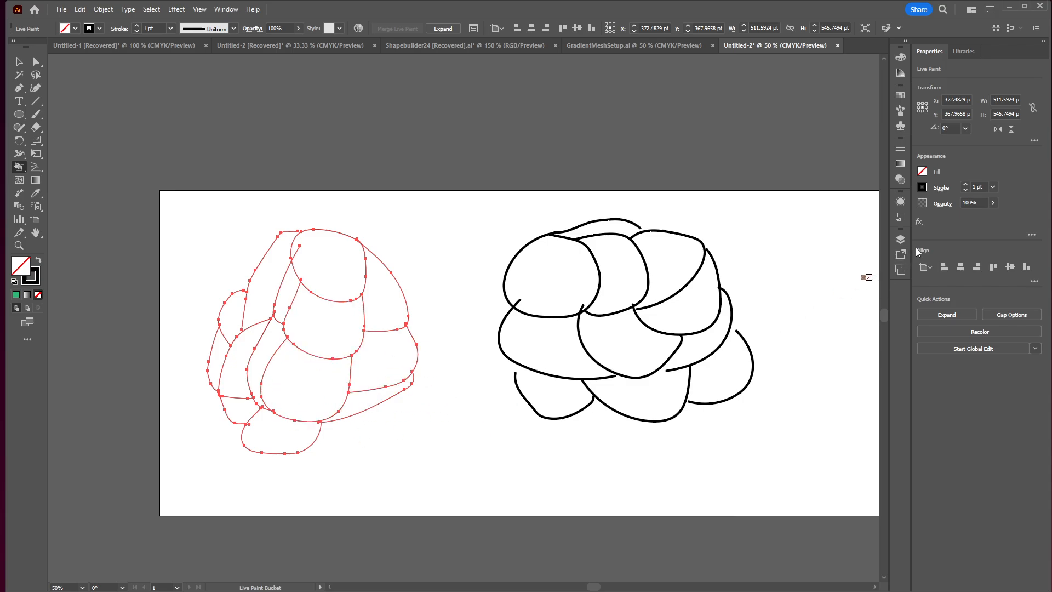
Change the colour of the "basics" layer to Dark Blue.
click(902, 239)
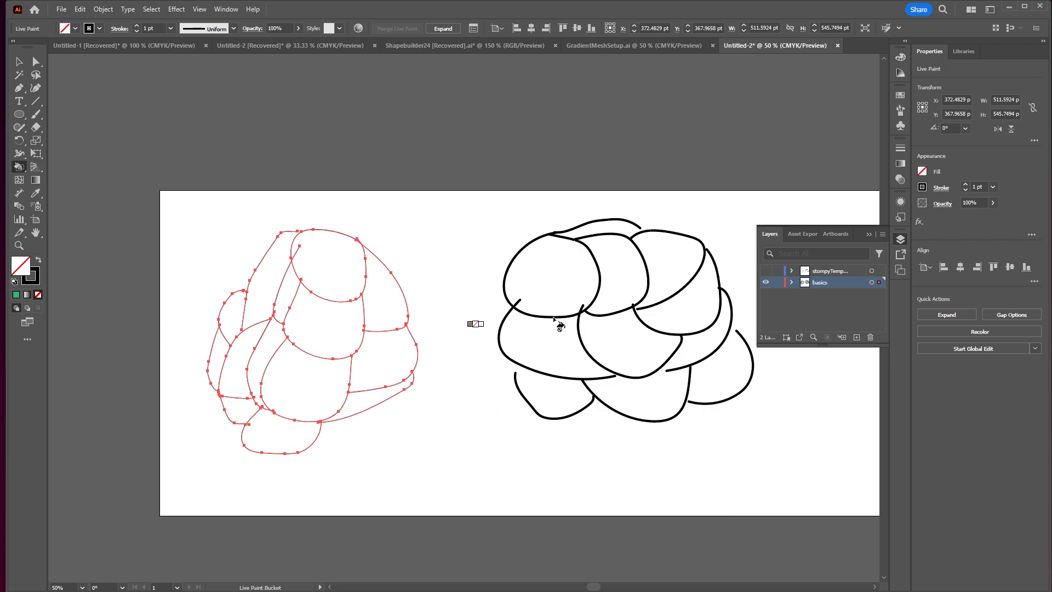
double_click(833, 284)
click(770, 359)
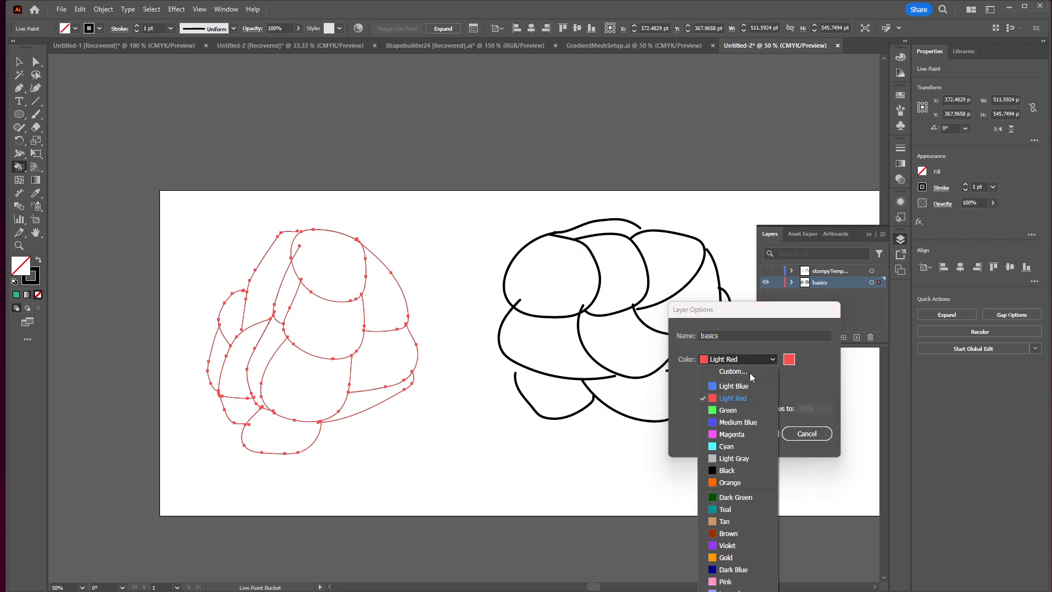
click(734, 569)
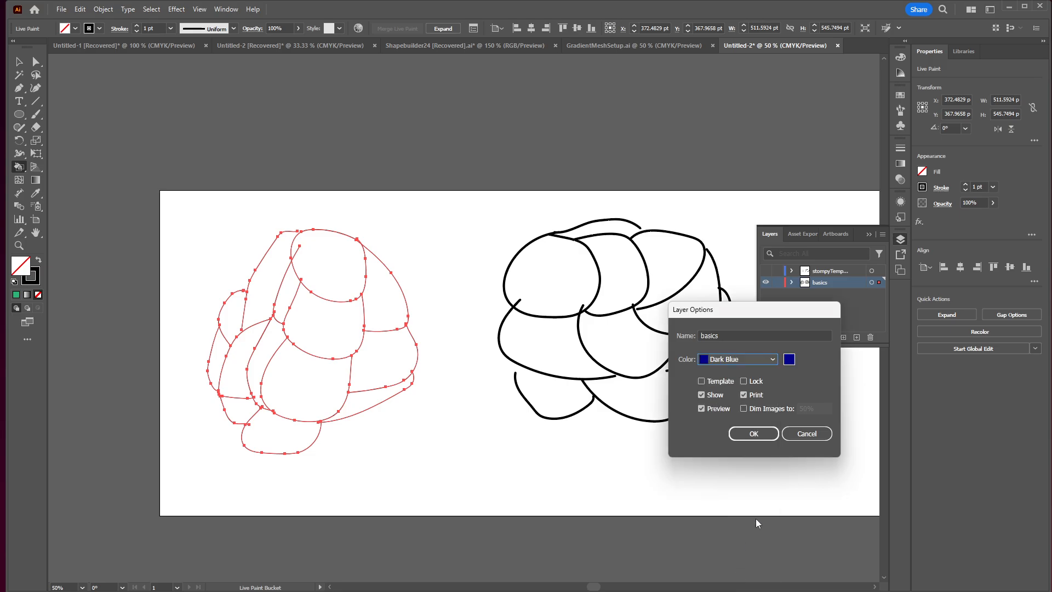
click(754, 434)
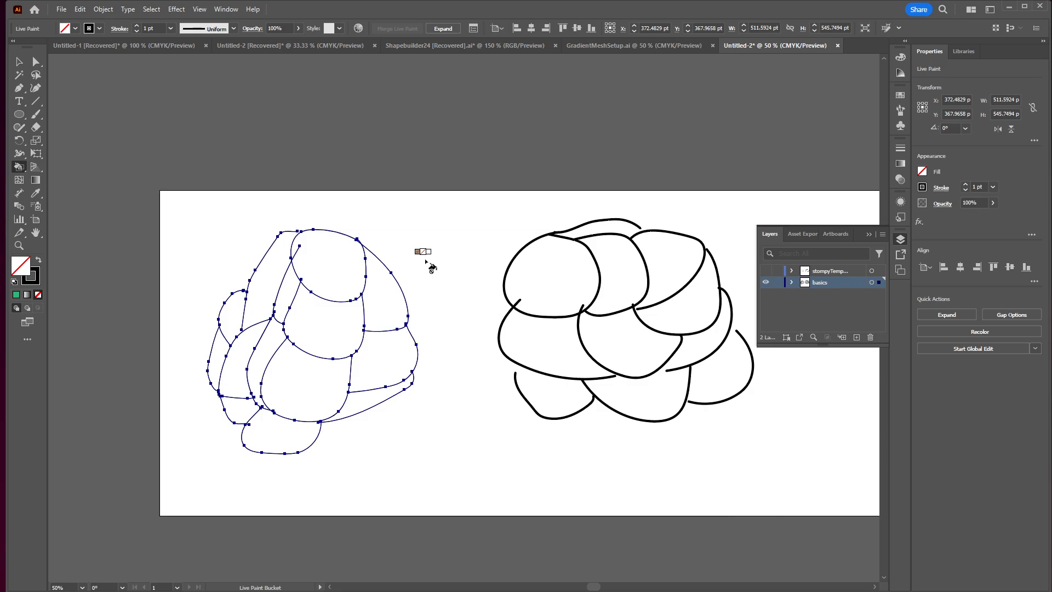
Mix a light aqua fill, hex 85D1D4, and fill the central rock below the top one with it.
click(903, 56)
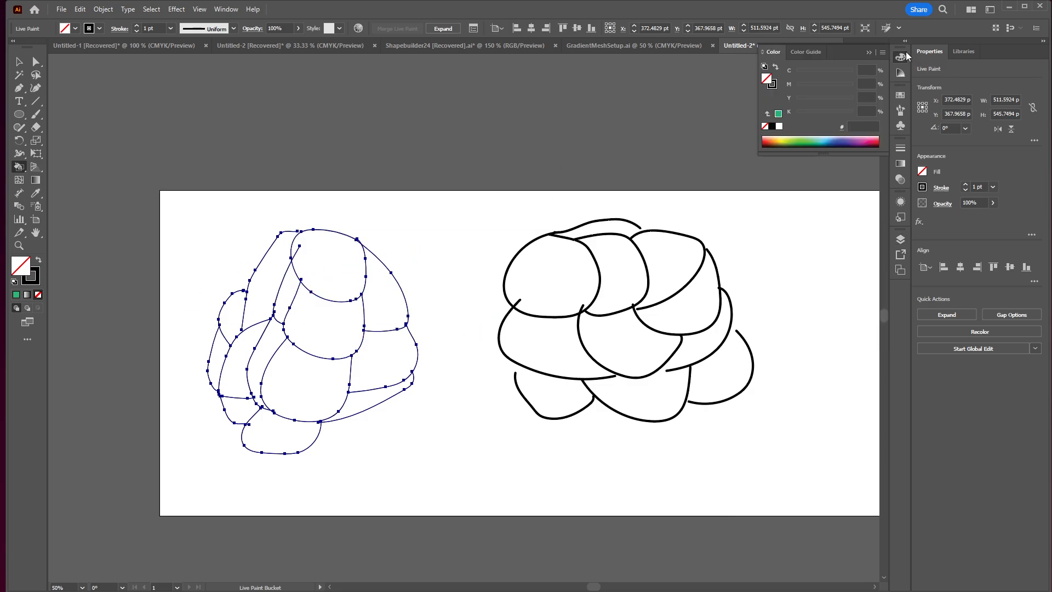
click(796, 140)
click(813, 144)
click(798, 142)
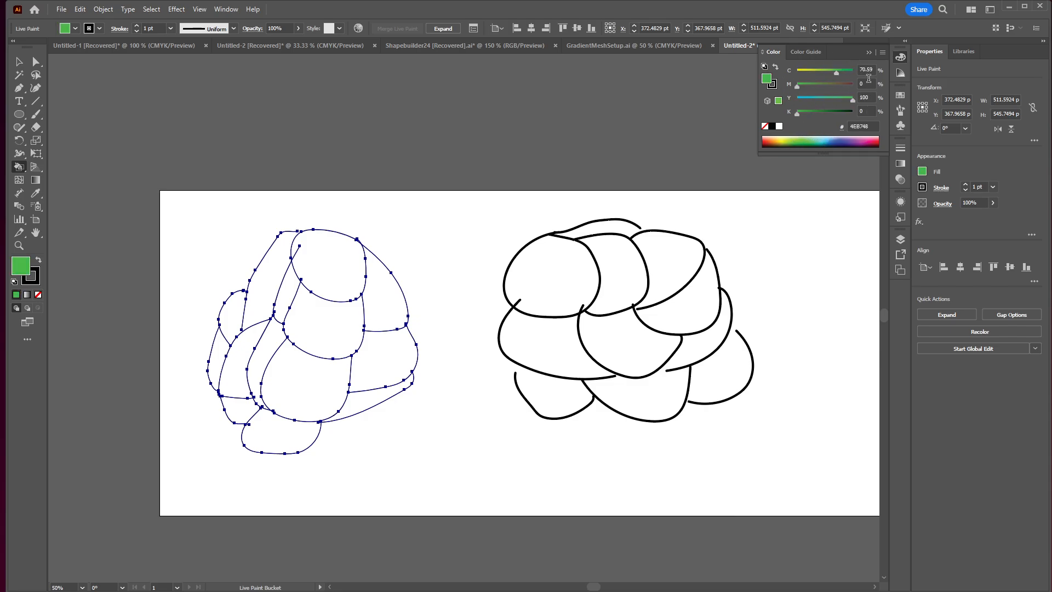
click(883, 52)
click(879, 54)
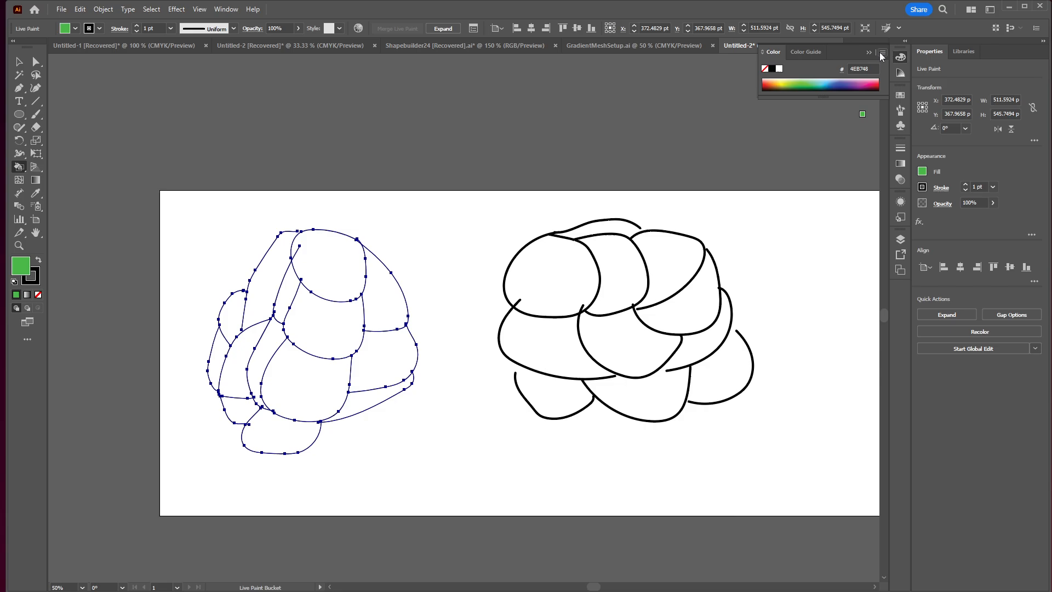
click(881, 52)
click(907, 55)
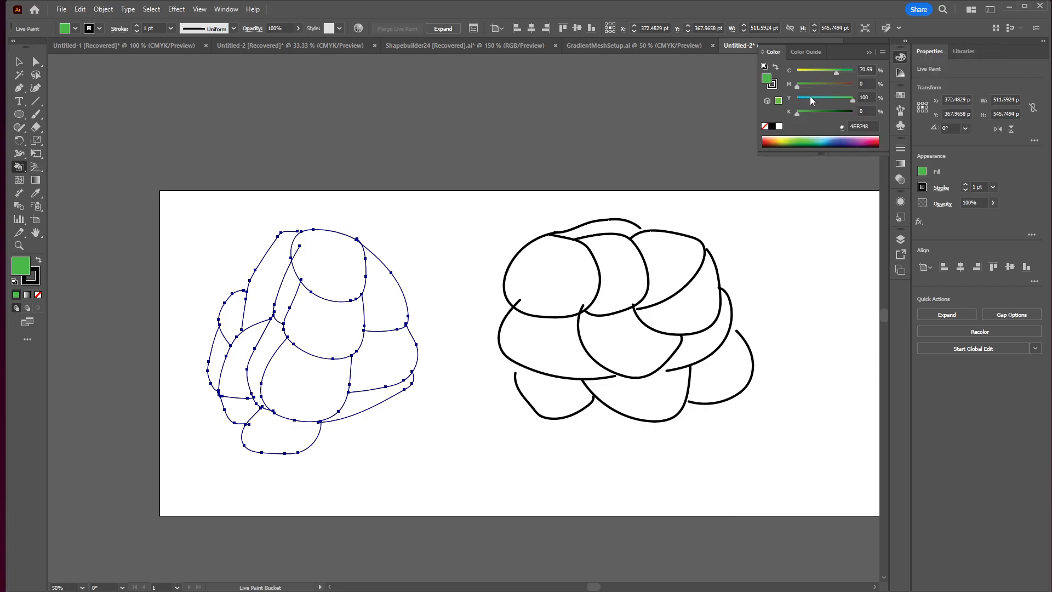
click(801, 137)
click(821, 145)
click(792, 145)
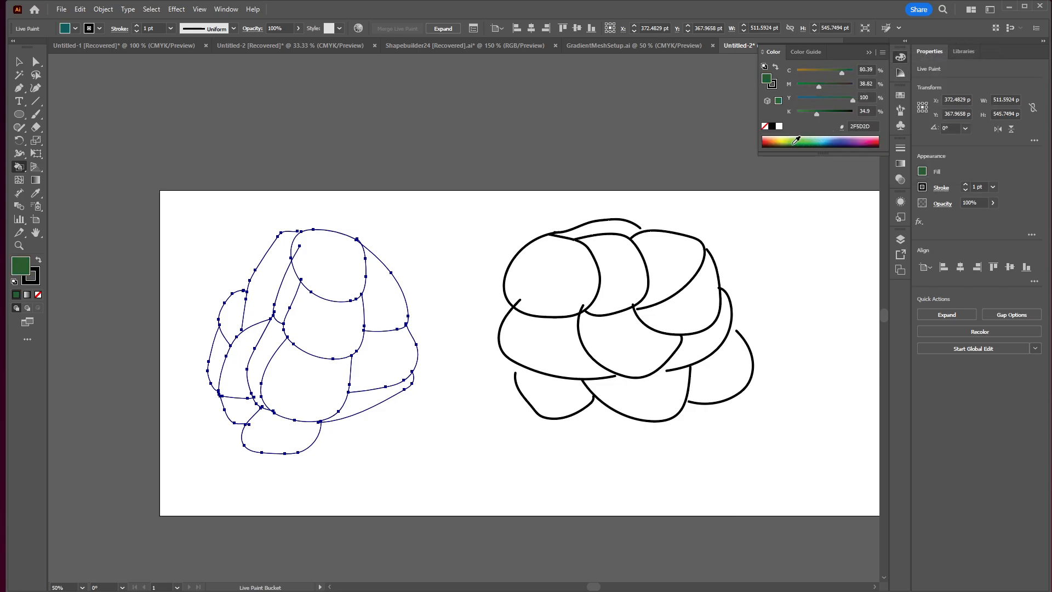
click(820, 137)
click(338, 329)
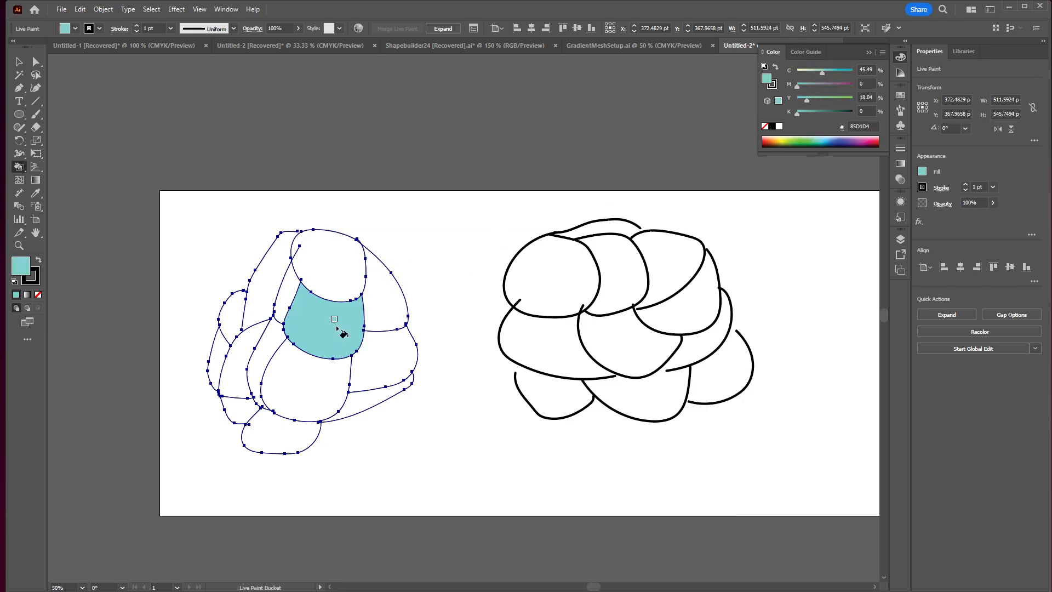
Fill the upper-right rock of the Live Paint group with olive green 9DA338 and the rock below it with bright yellow.
click(787, 141)
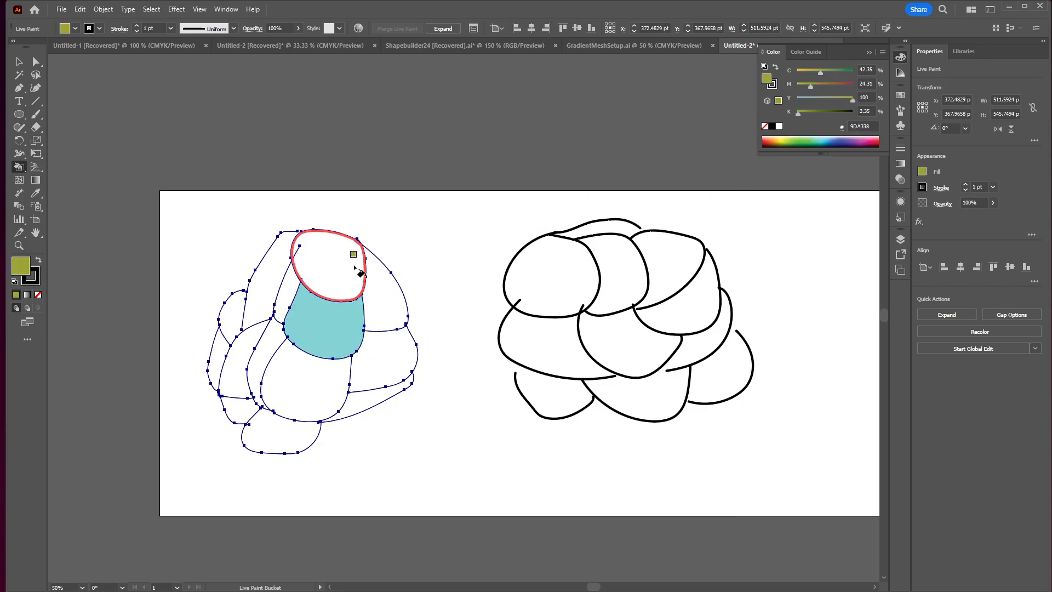
click(391, 305)
click(798, 143)
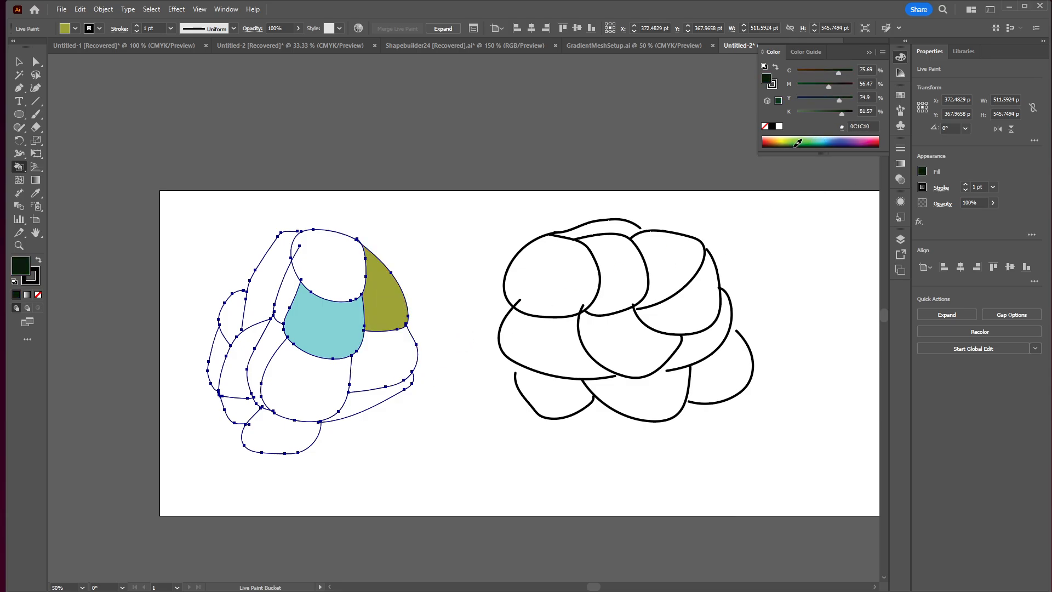
click(782, 142)
click(383, 359)
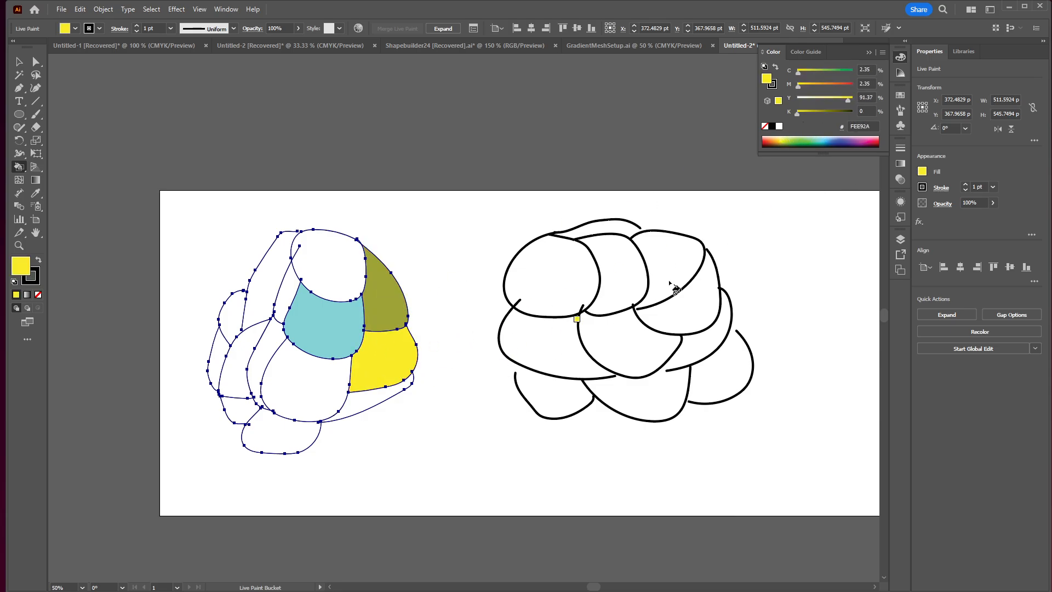
Choose the sky blue swatch and fill the top rock of the Live Paint group with it.
click(902, 93)
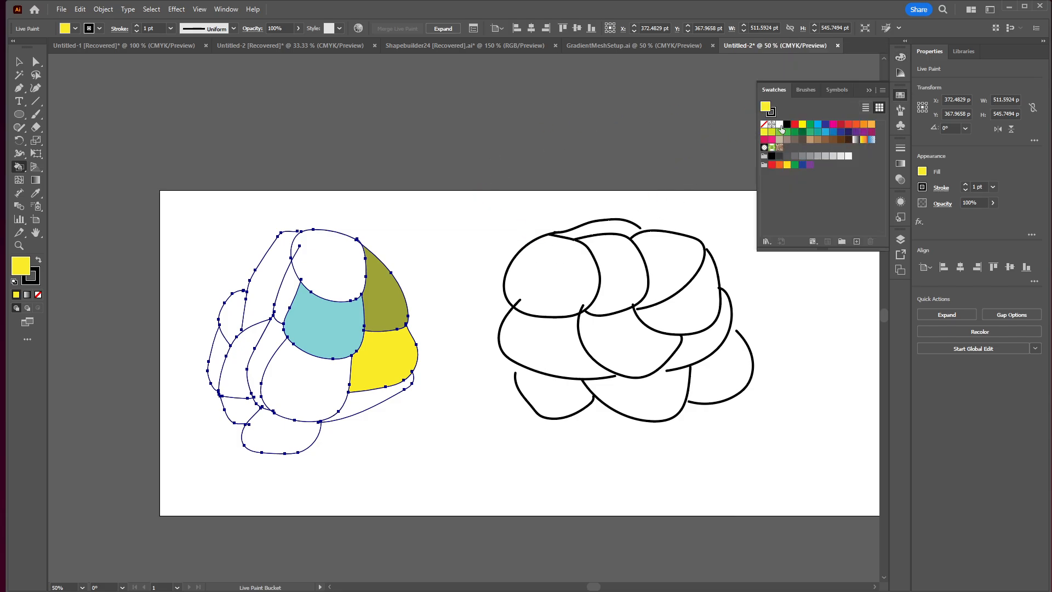
click(826, 132)
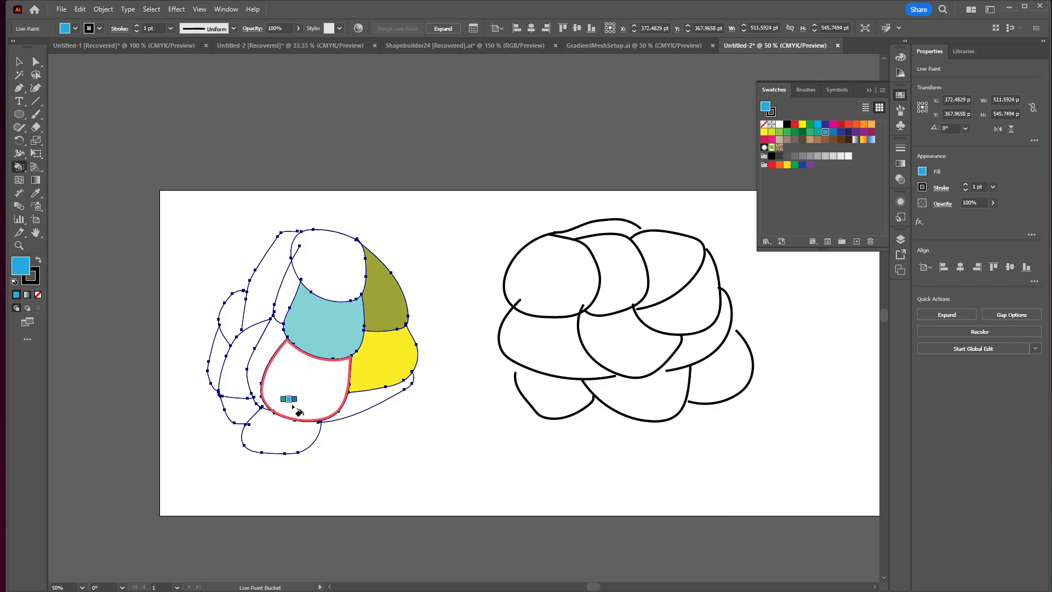
click(341, 287)
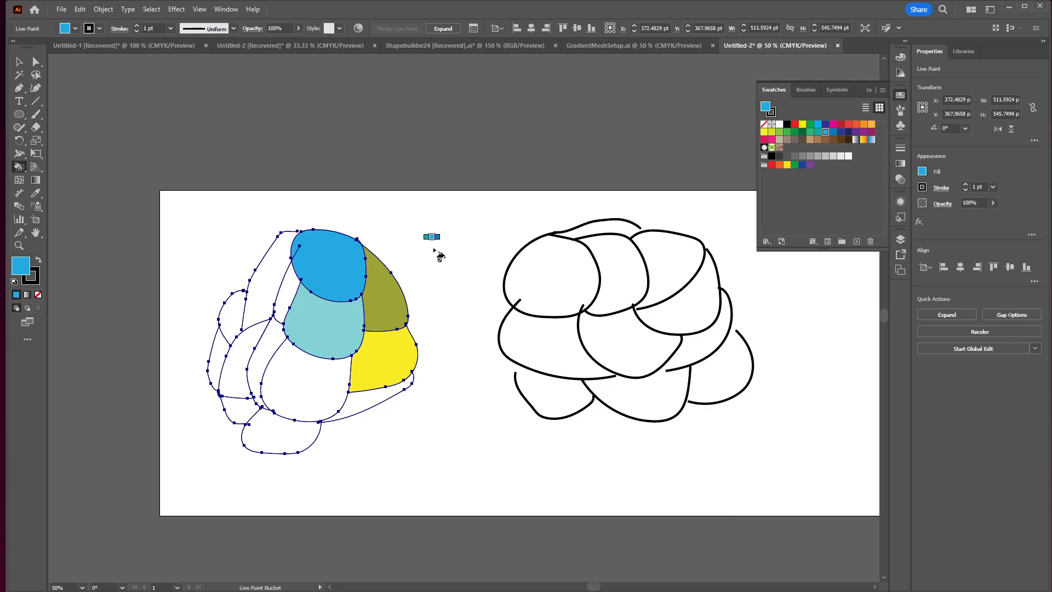
Cycle through the neighbouring swatches to teal and fill the large lower-middle rock under the aqua one.
key(Right)
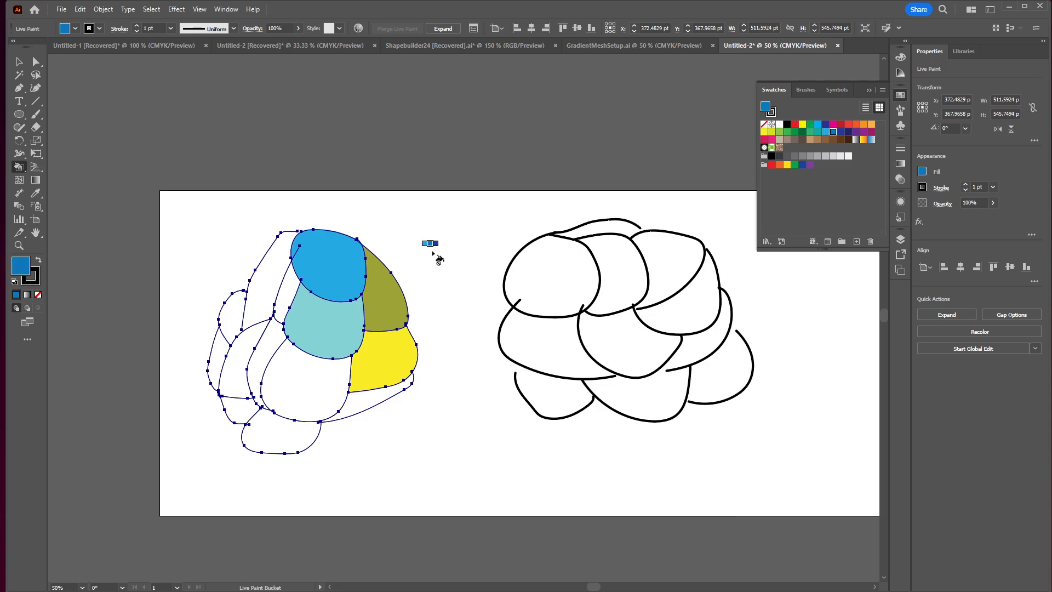
key(Right)
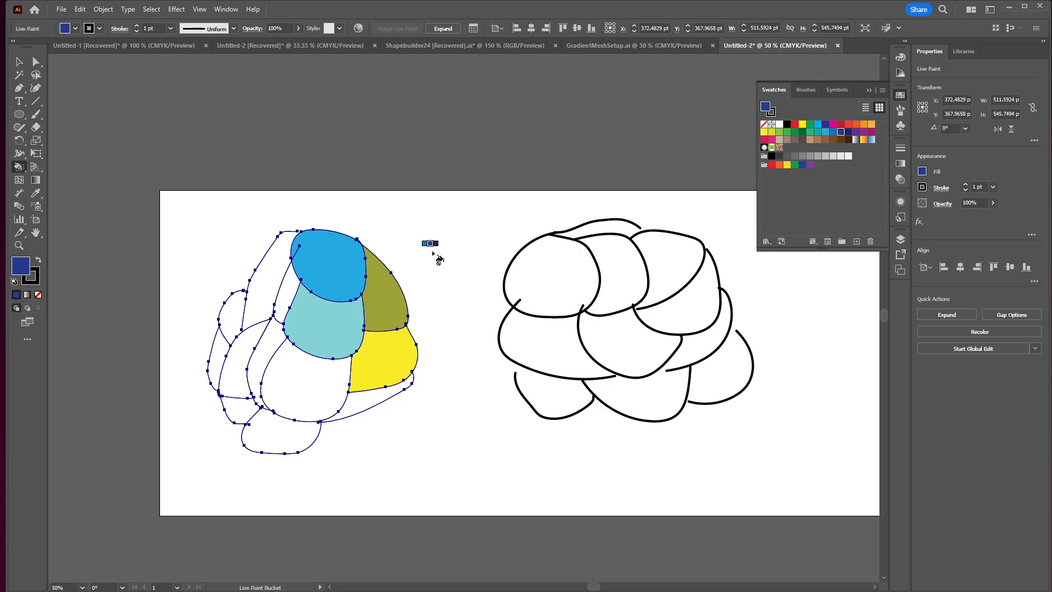
key(Right)
key(Right)
key(Right)
key(Right)
key(Right)
key(Right)
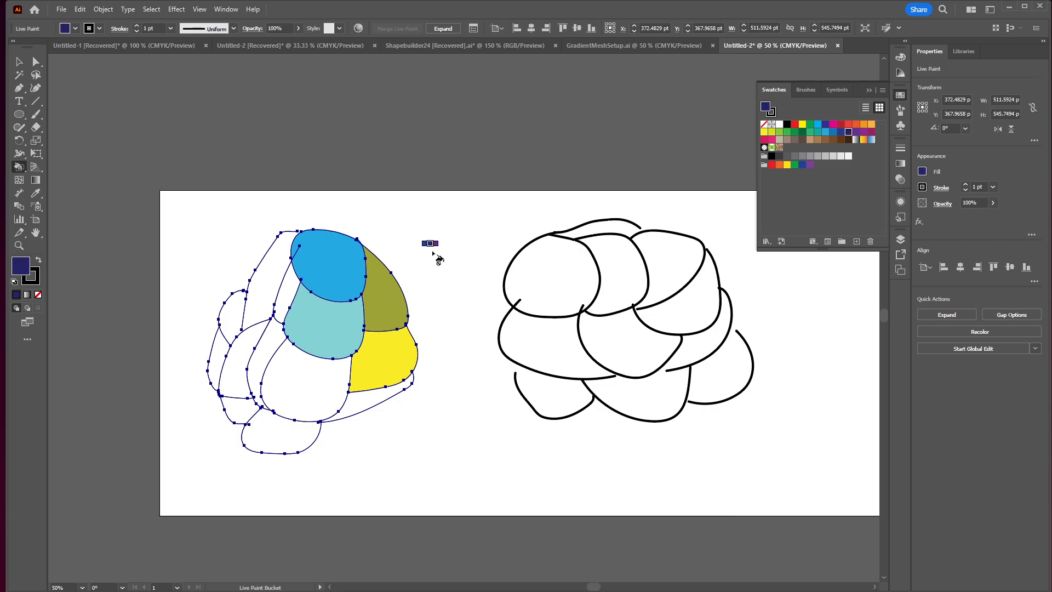
key(Left)
key(Left)
key(Left)
key(Left)
key(Left)
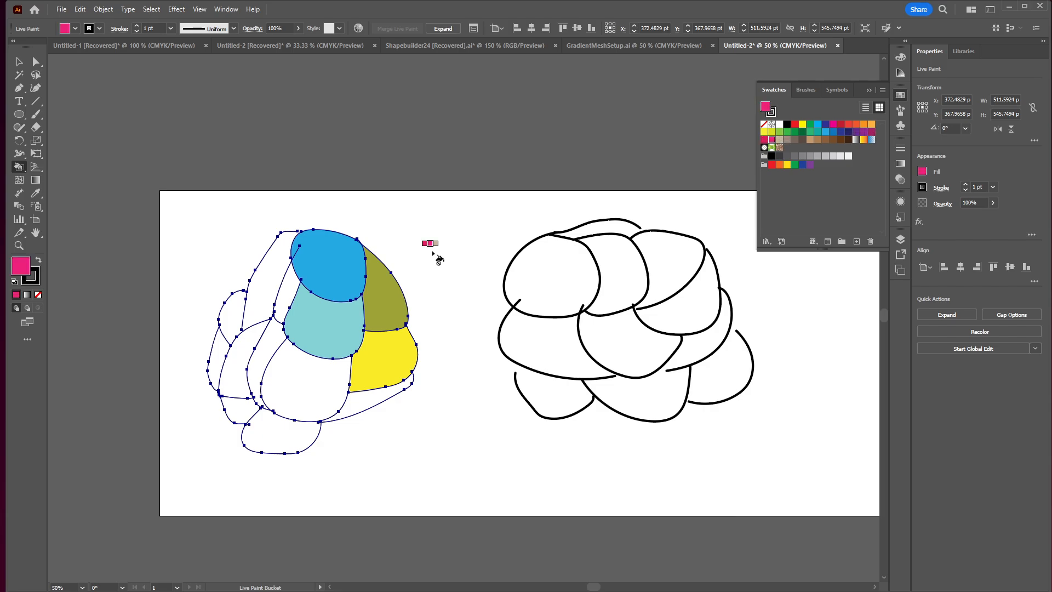
key(Left)
key(Left)
key(Left)
key(Left)
key(Left)
key(Left)
key(Left)
key(Left)
key(Left)
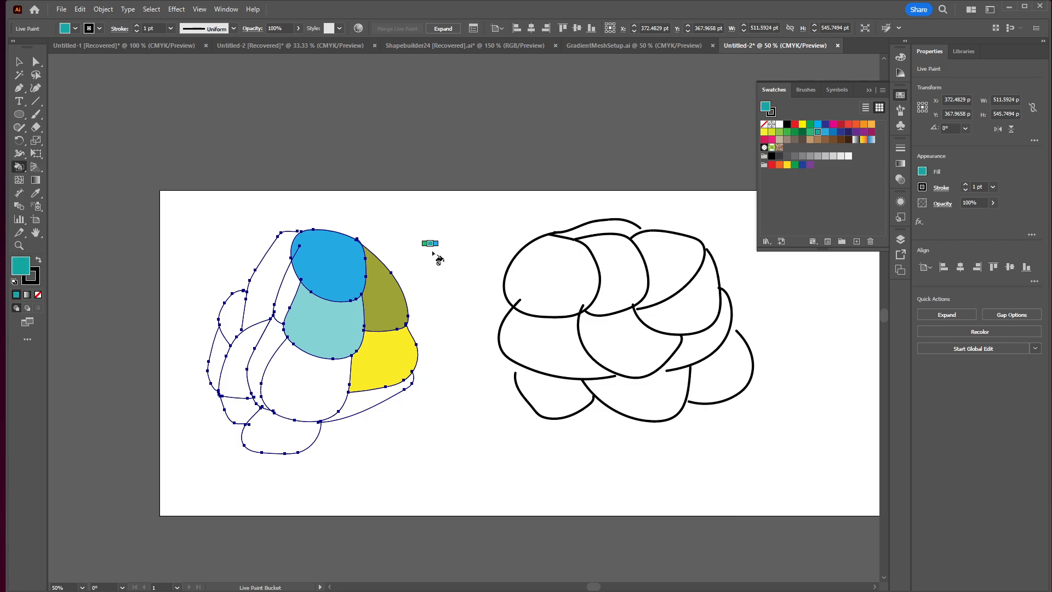
key(Right)
key(Right)
key(Right)
key(Right)
key(Right)
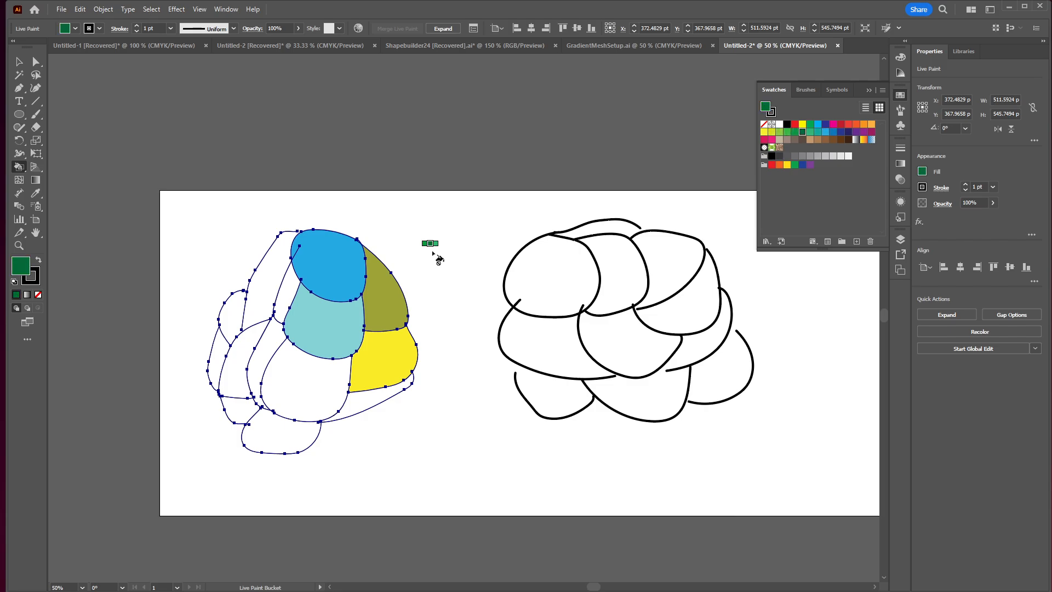
click(299, 368)
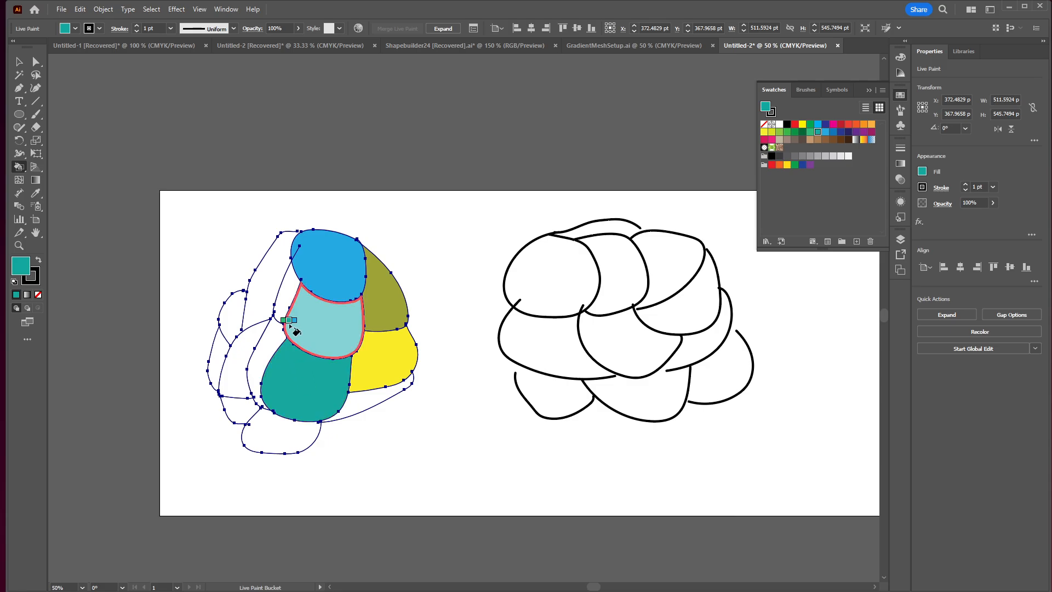
Fill the narrow shape left of the aqua rock with sky blue and the far-left rock with medium blue.
key(Right)
click(282, 291)
key(Right)
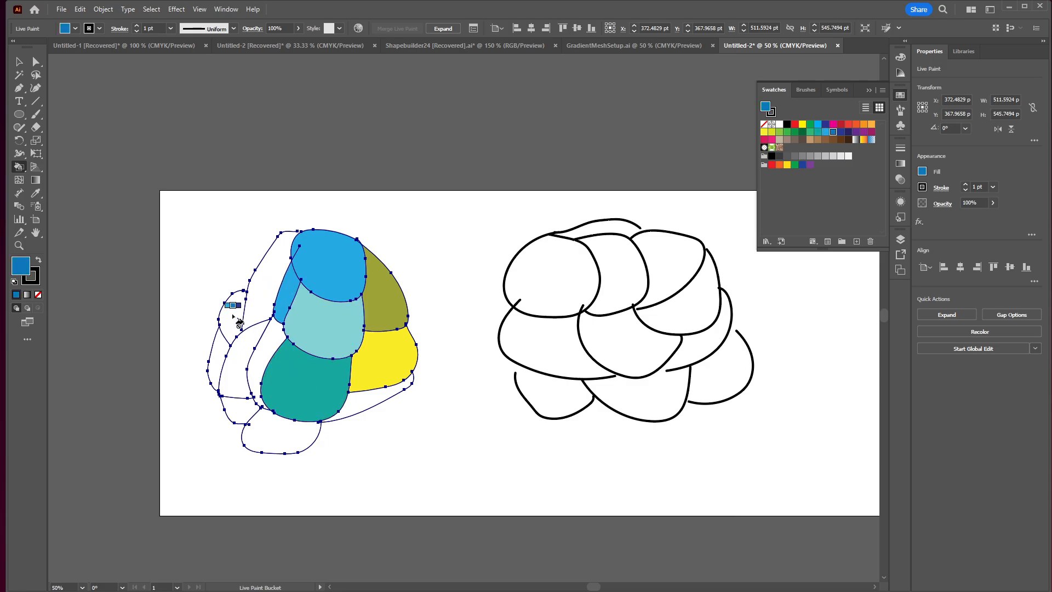
click(217, 342)
Fill the large left rock with dark navy and the narrow strip beside the teal rock with royal blue.
key(Right)
click(241, 366)
click(264, 363)
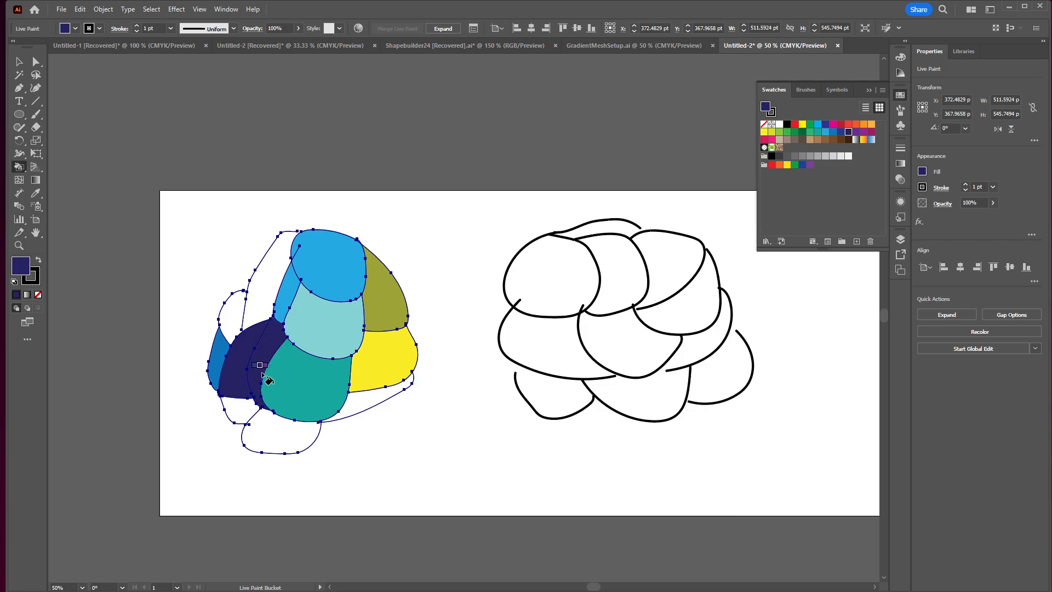
click(261, 361)
Fill the small lower-left rock and the bottom rock of the Live Paint group with purple.
key(Right)
key(Right)
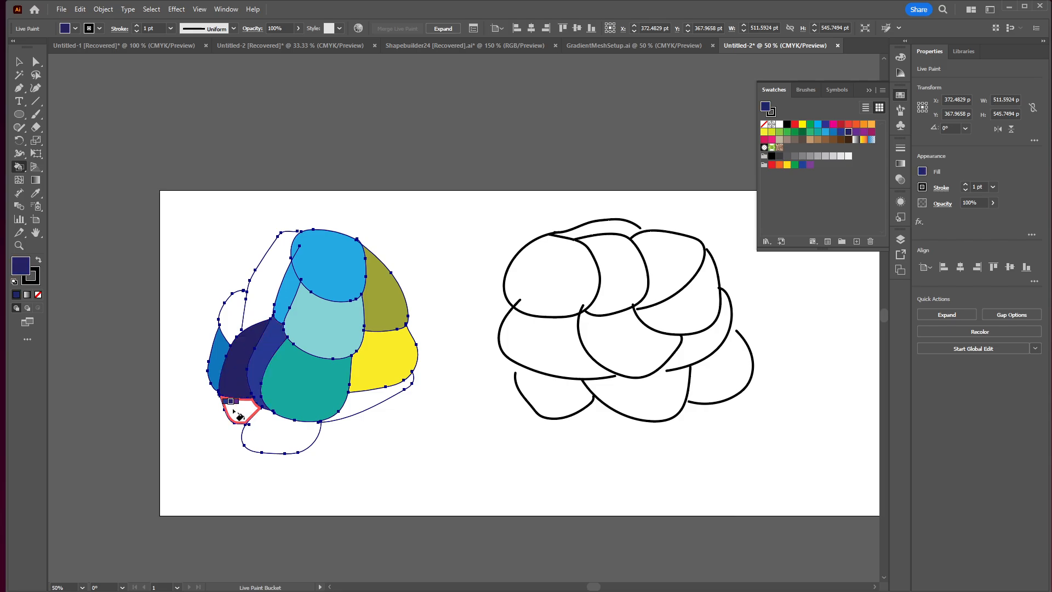
click(236, 409)
click(270, 433)
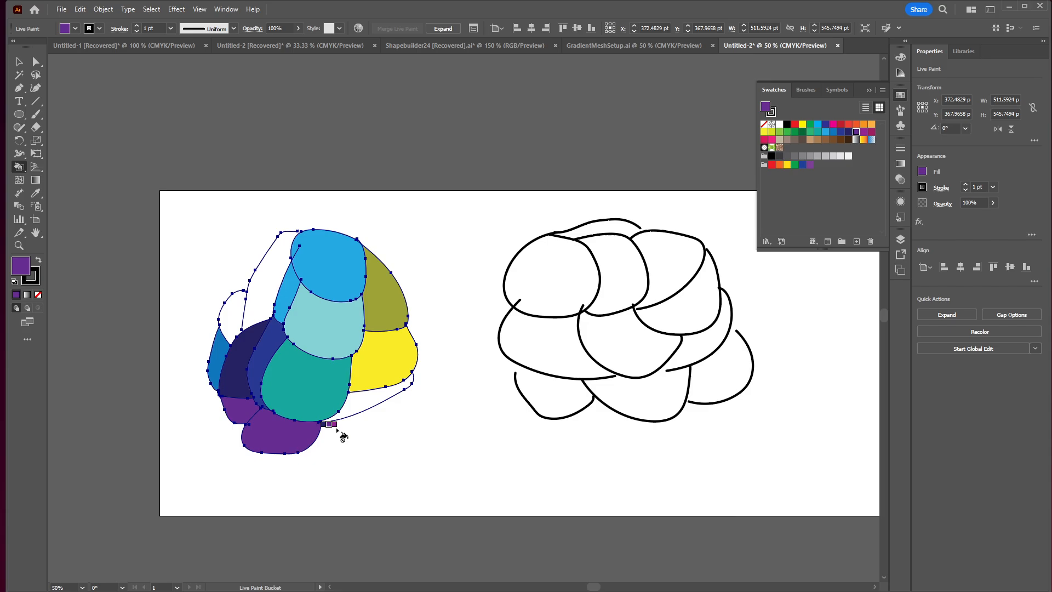
Recolour the bottom rock magenta-purple and fill the thin strip below the yellow rock with plum.
key(Right)
click(283, 432)
key(Right)
click(368, 405)
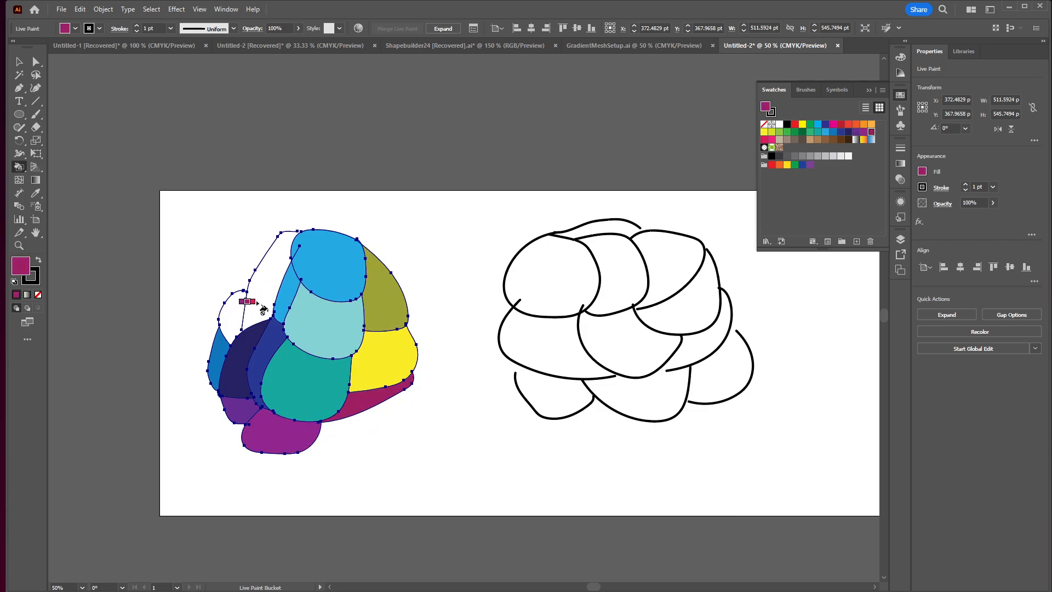
Fill the central aqua rock and the large teal rock beneath it with hot pink.
key(Right)
key(Right)
click(331, 327)
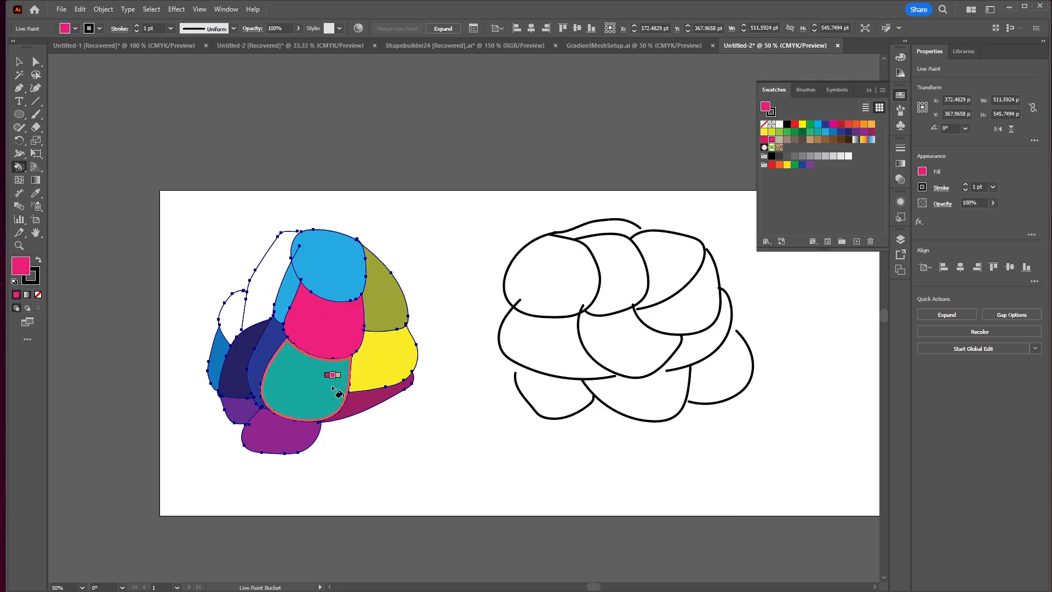
key(Right)
click(320, 384)
key(Left)
click(324, 401)
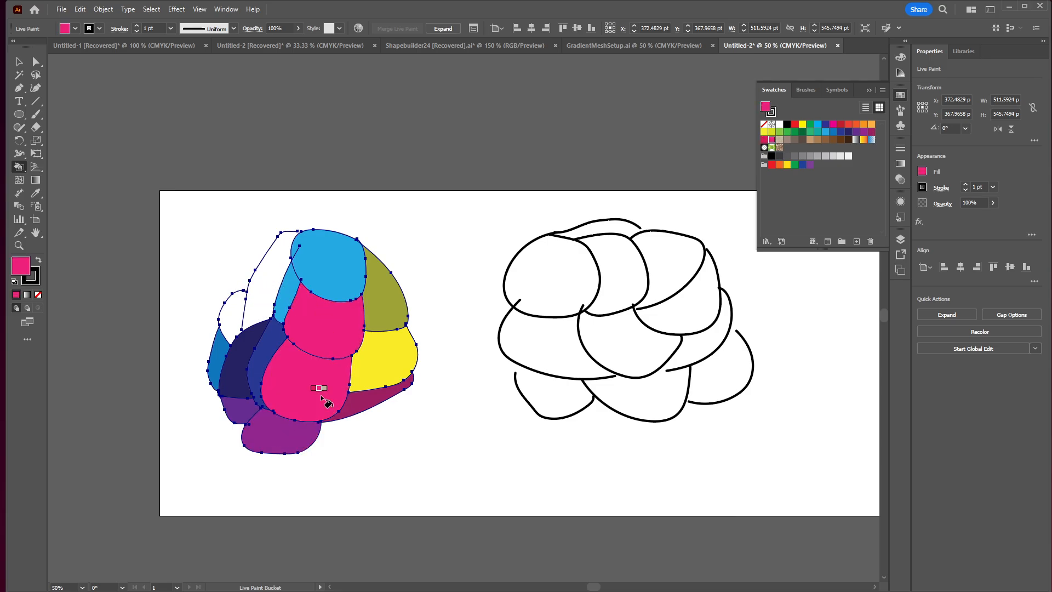
Recolour the large lower-middle rock plum and the thin strip below the yellow rock orange.
key(Left)
click(313, 395)
key(Left)
click(311, 403)
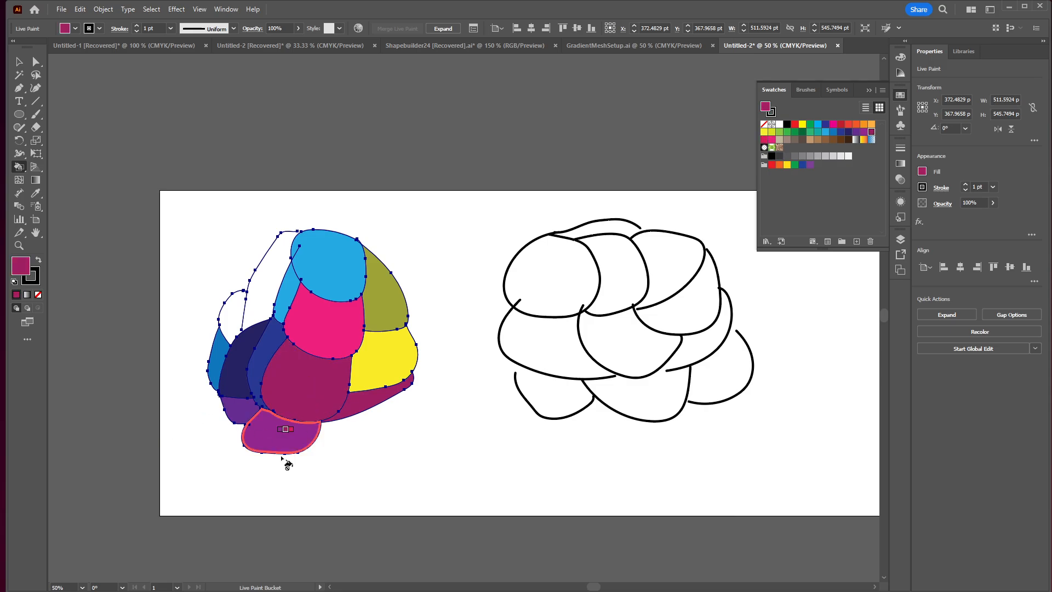
key(Left)
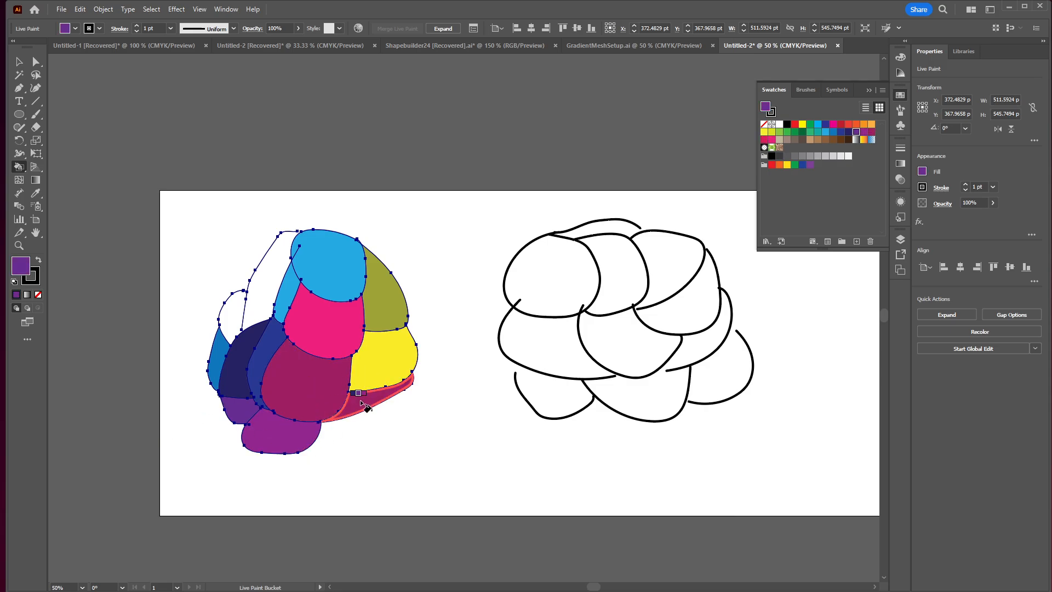
key(Up)
click(381, 400)
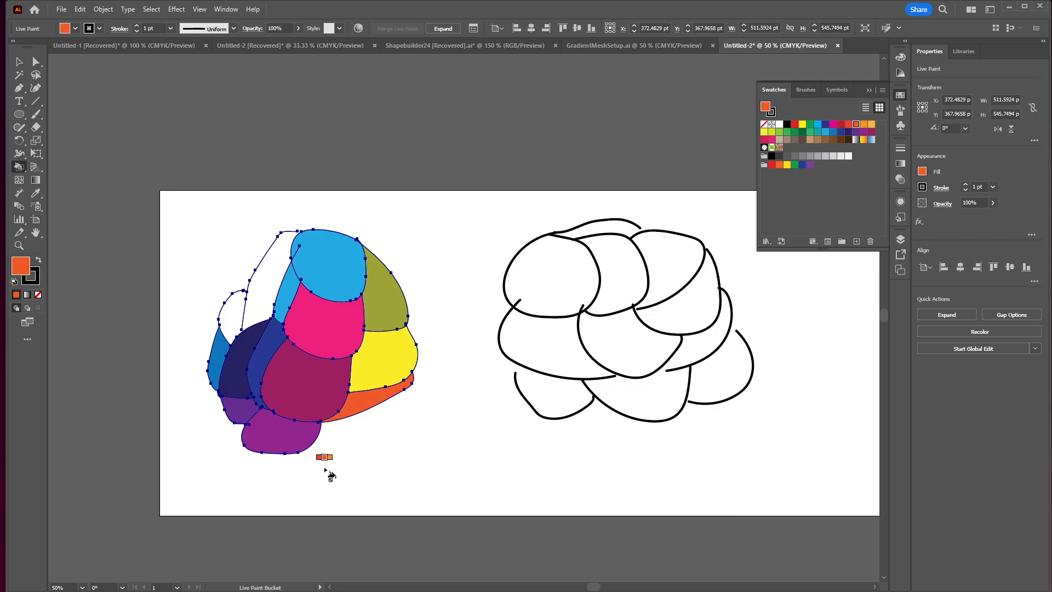
Deselect the Live Paint group and examine the line gaps around its unfilled shapes up close.
click(18, 62)
click(209, 200)
key(ctrl+=)
key(ctrl+=)
key(ctrl+=)
key(ctrl+=)
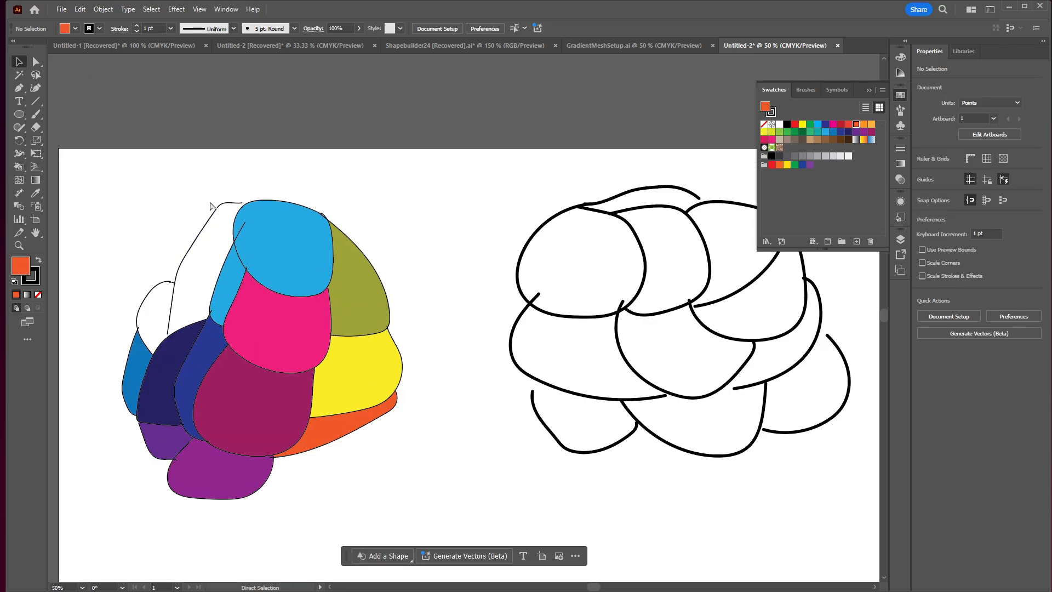
mouse_move(237, 305)
mouse_down()
mouse_move(632, 389)
mouse_move(846, 458)
mouse_move(959, 439)
mouse_up()
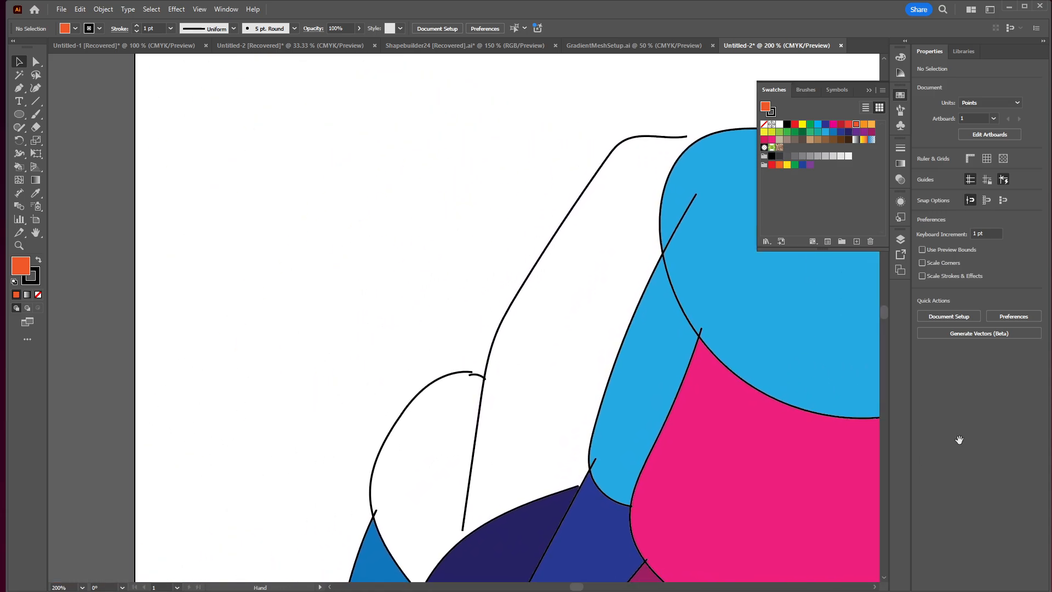
drag(481, 517, 471, 477)
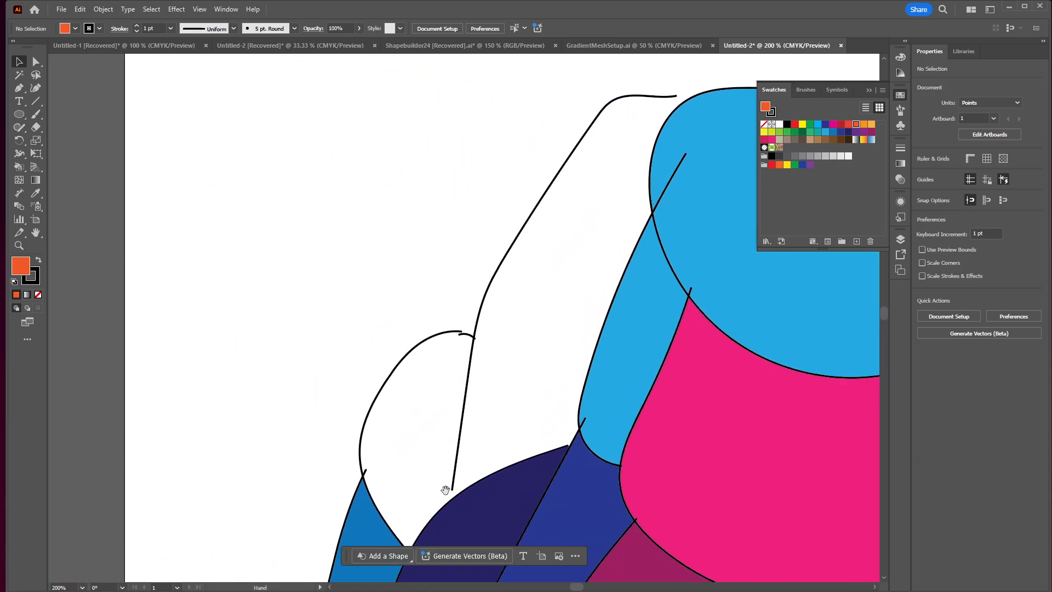
drag(575, 318, 503, 364)
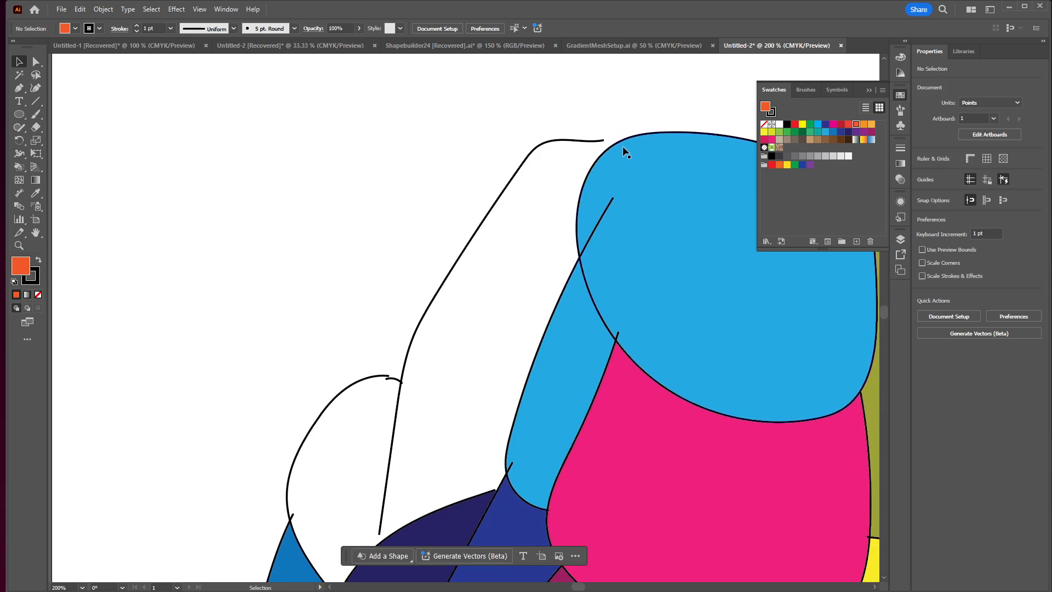
drag(565, 243, 441, 78)
Select the Live Paint group and open its Gap Options.
click(462, 246)
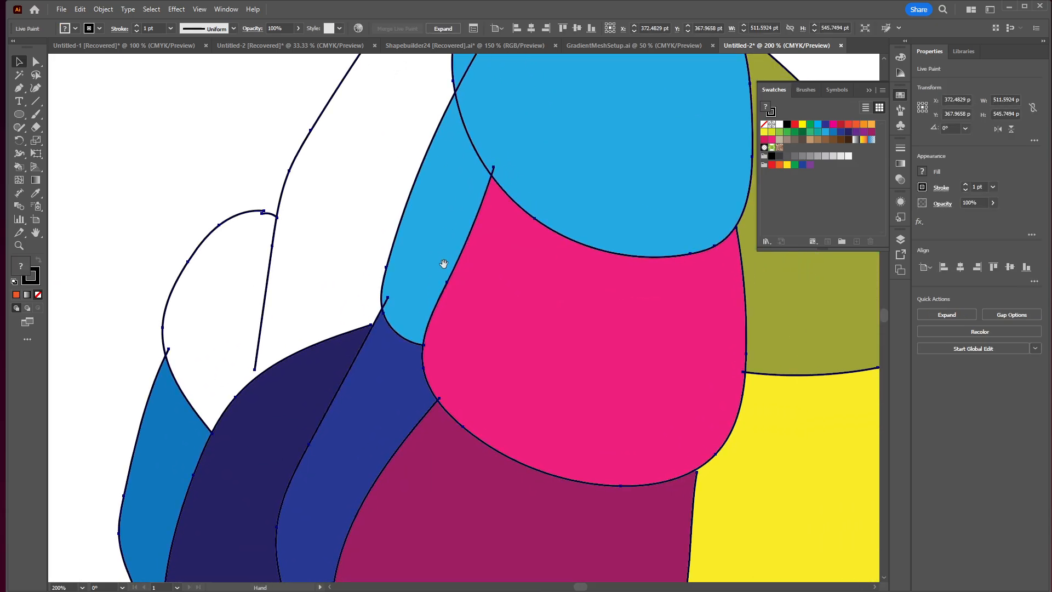
drag(444, 264, 463, 325)
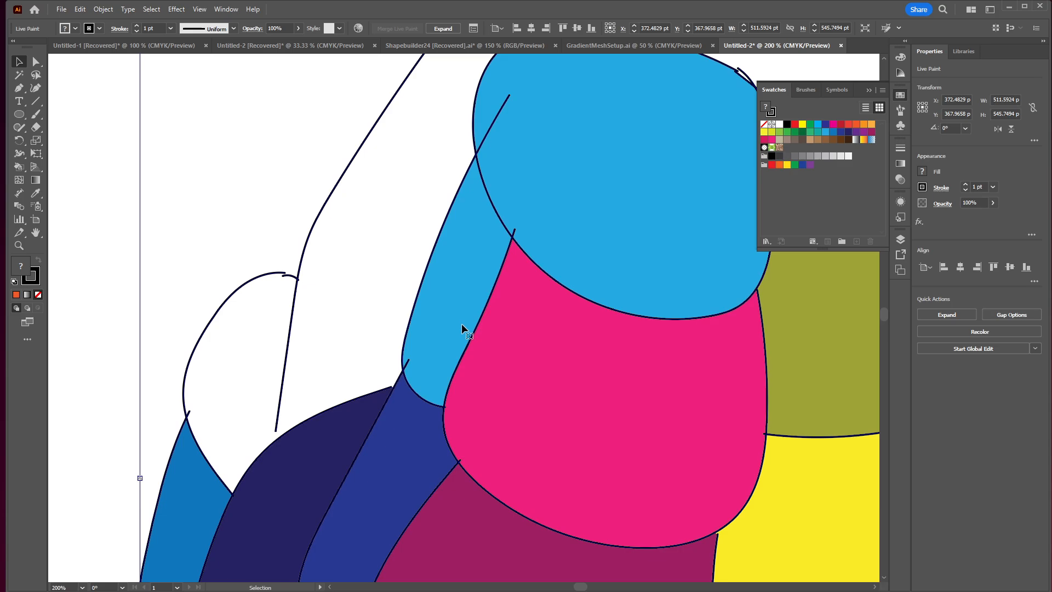
key(ctrl+minus)
key(ctrl+minus)
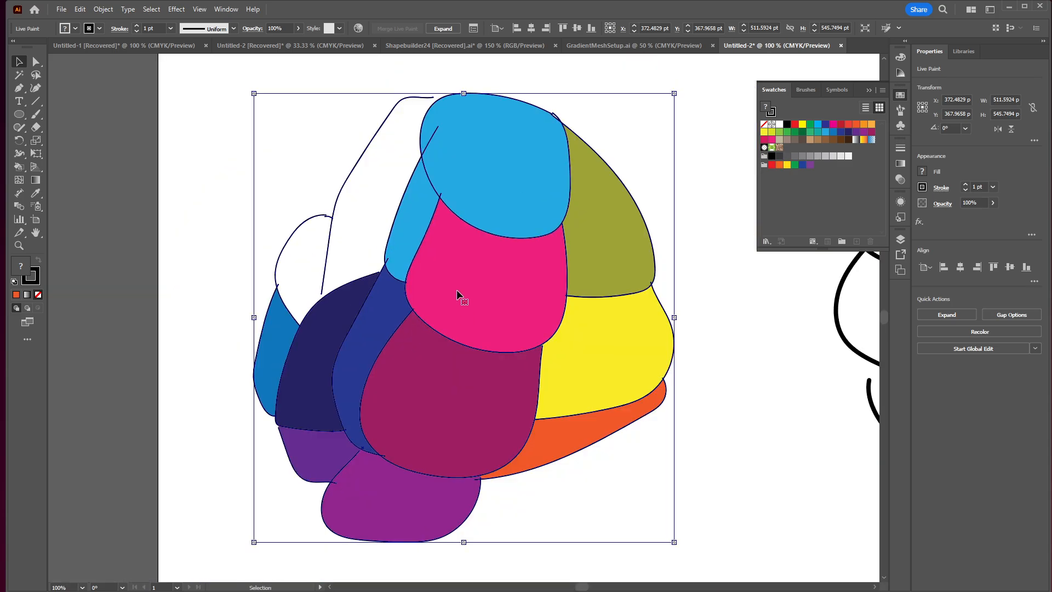
drag(459, 258, 467, 289)
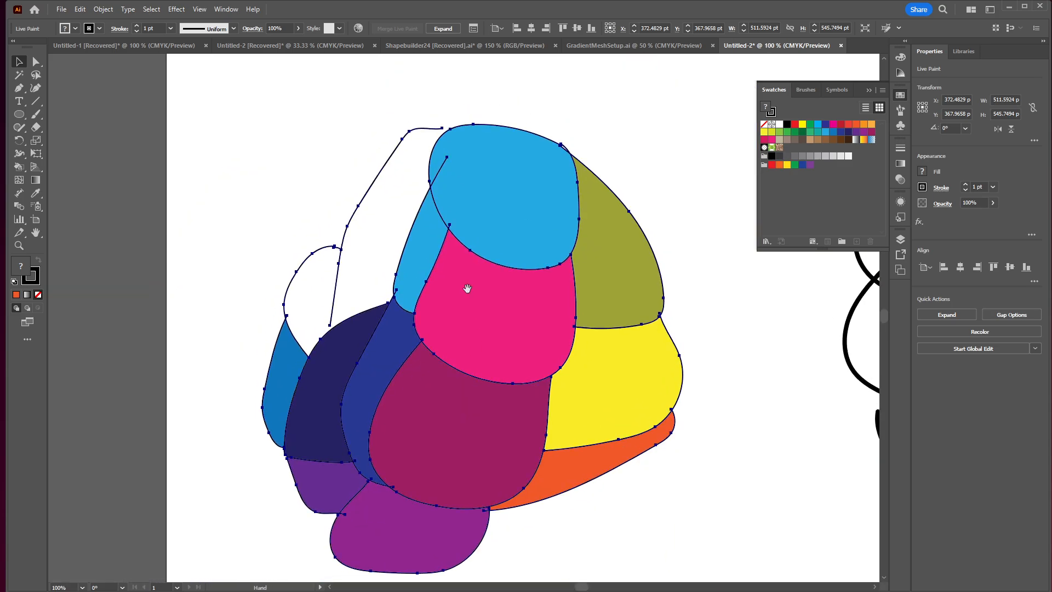
click(101, 9)
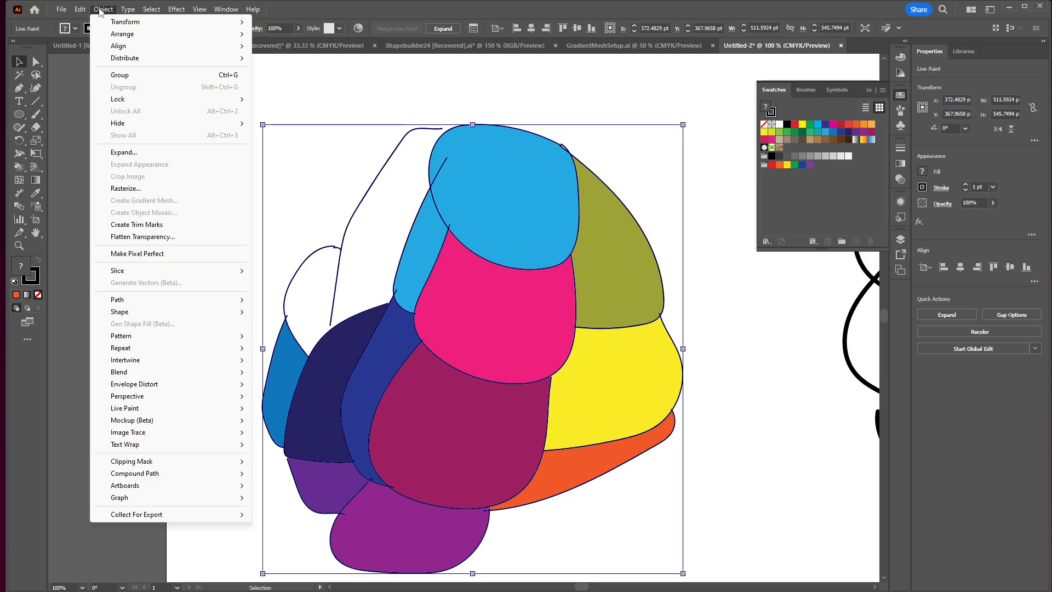
mouse_move(174, 410)
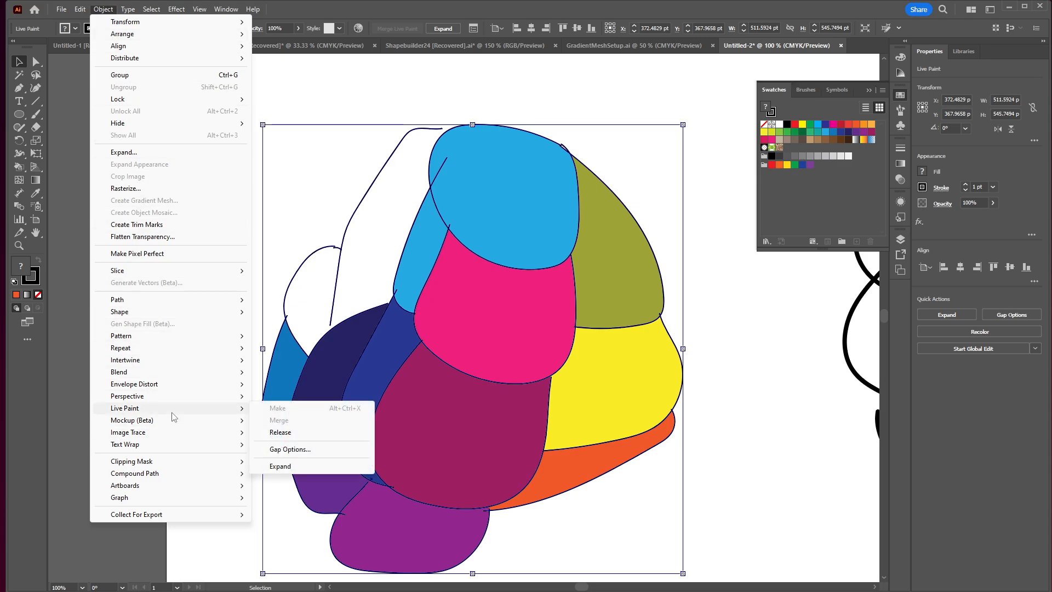
click(325, 455)
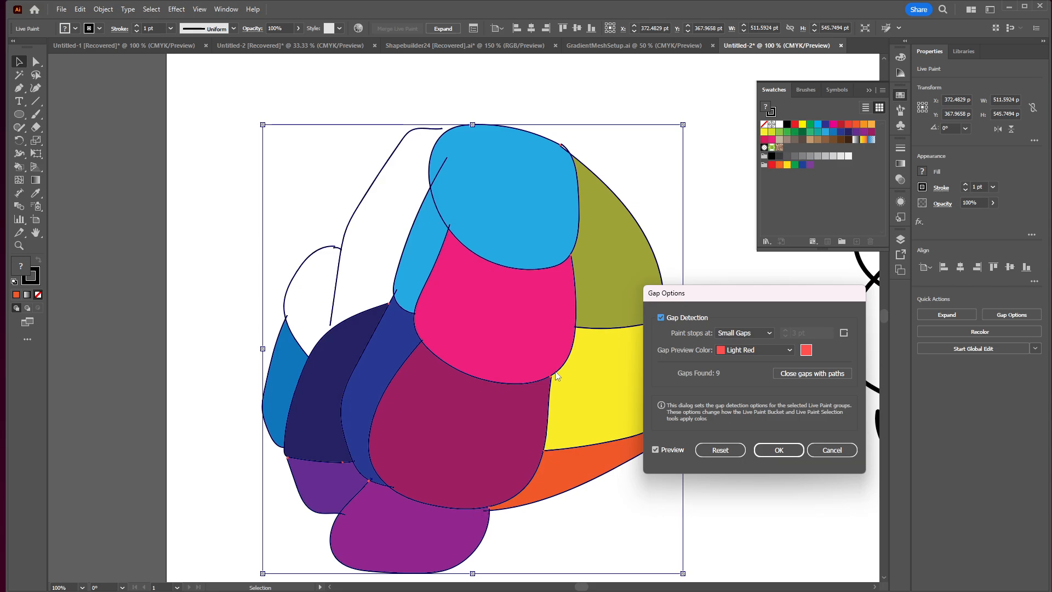
Compare gap detection with paint stopping at Small, Medium and Large Gaps in the Live Paint preview.
click(733, 334)
click(723, 355)
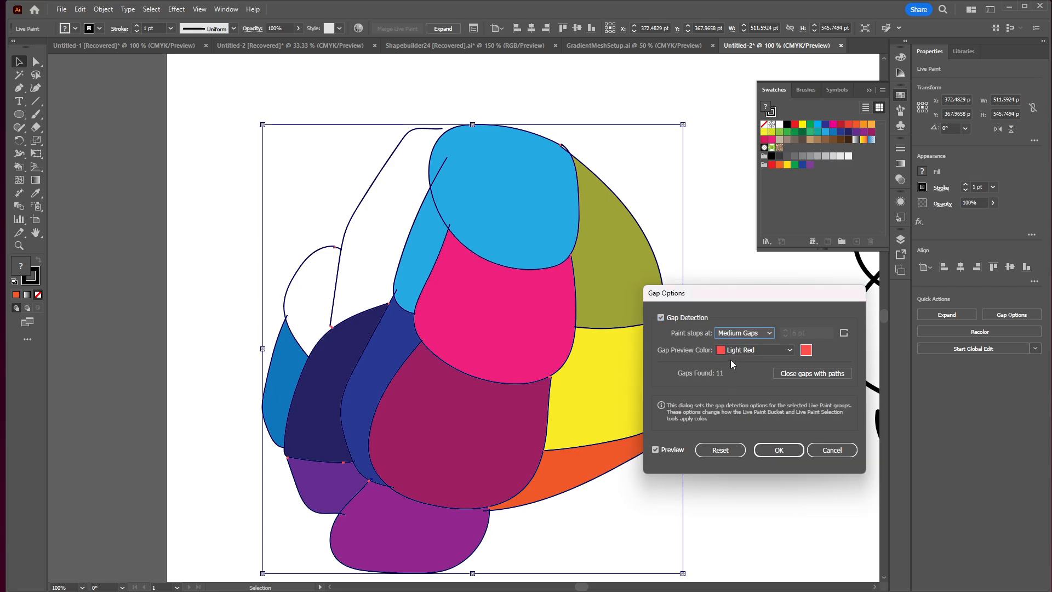
click(732, 351)
click(738, 330)
click(739, 330)
click(744, 345)
click(751, 335)
click(739, 352)
click(735, 334)
click(740, 365)
click(745, 334)
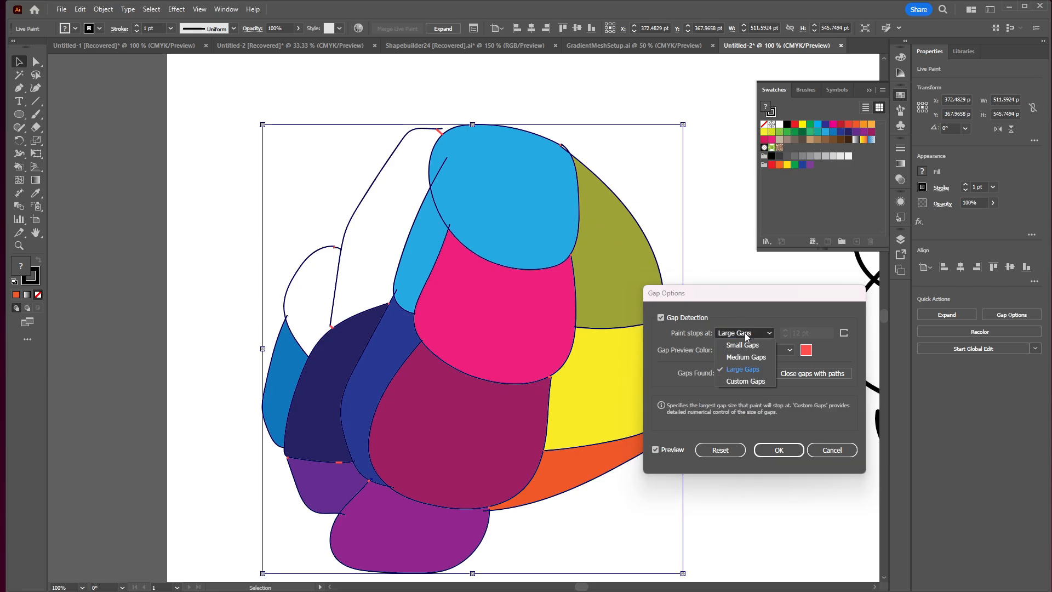
Try Custom Gaps for the paint stop, raising the gap size to 13 pt and returning it to 12 pt.
click(749, 381)
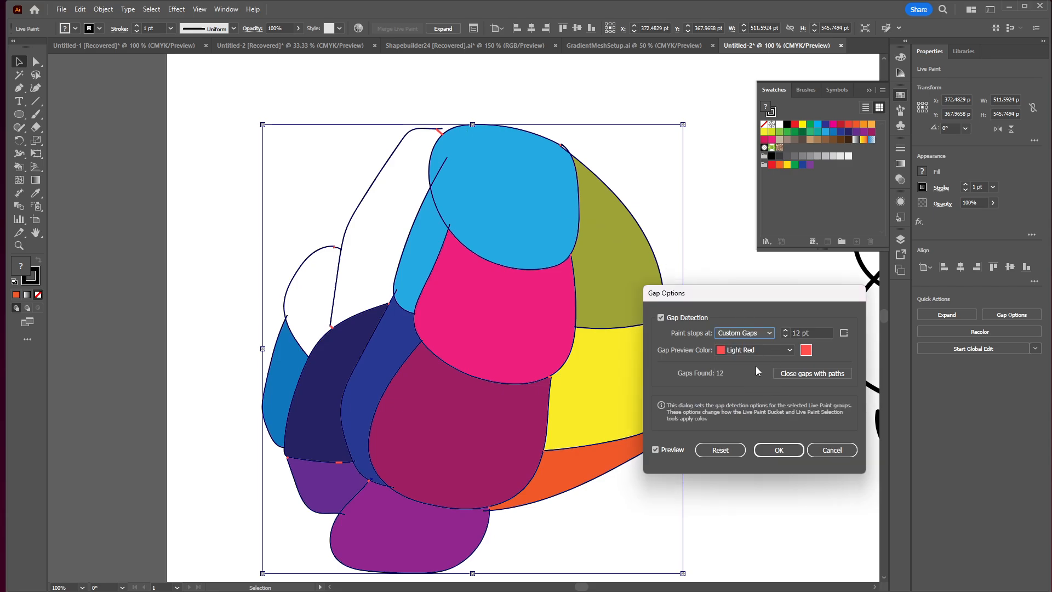
click(787, 332)
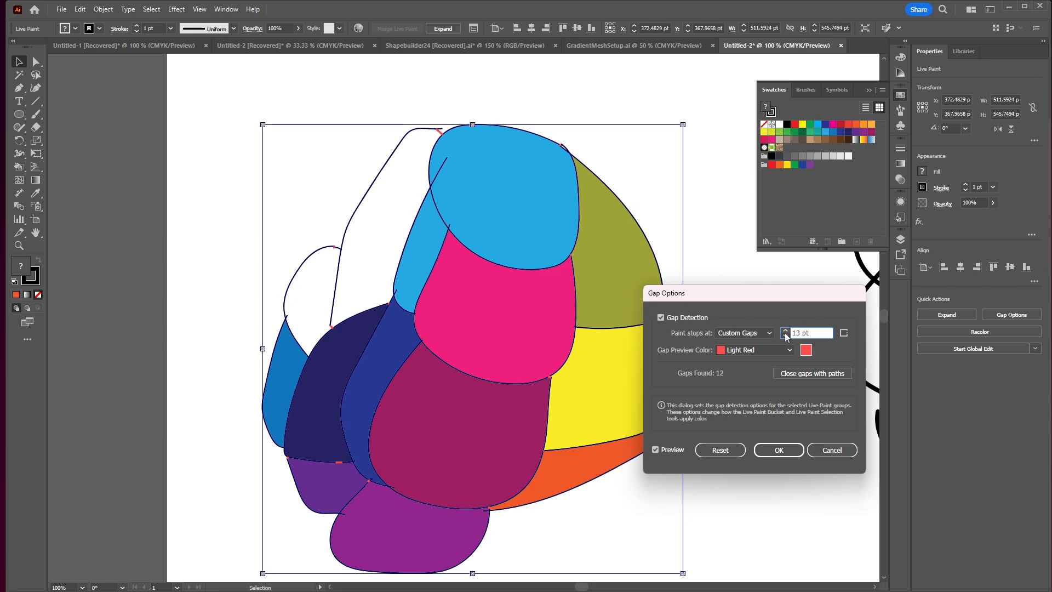
click(787, 337)
Set the Live Paint group's paint to stop at Large Gaps and apply the gap options.
click(752, 333)
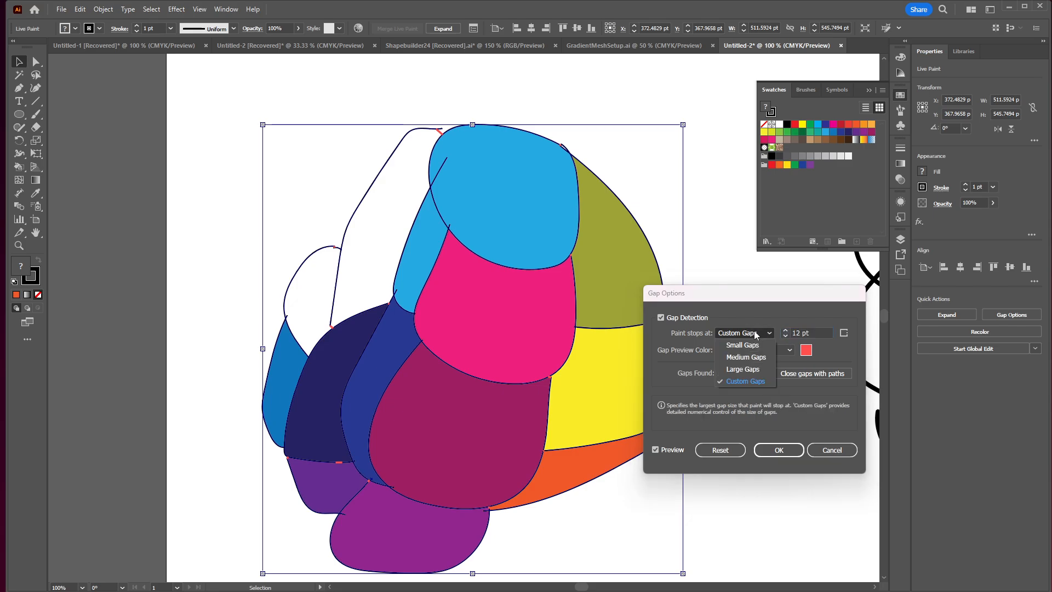
click(745, 363)
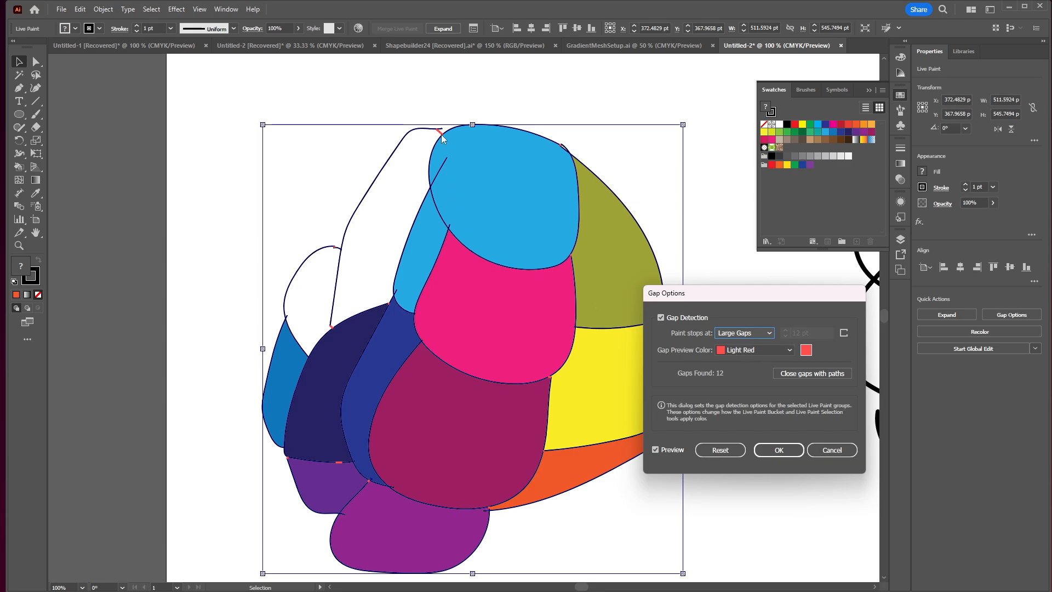
click(781, 449)
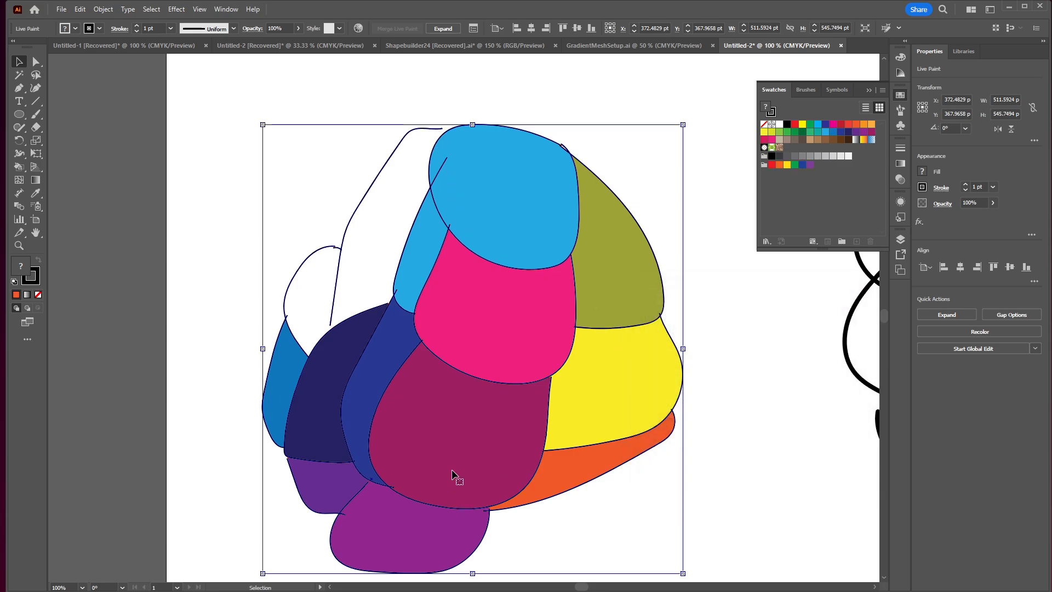
With the Live Paint Bucket, fill the small upper-left rock with orange and the tall white shape beside it with indigo.
click(20, 167)
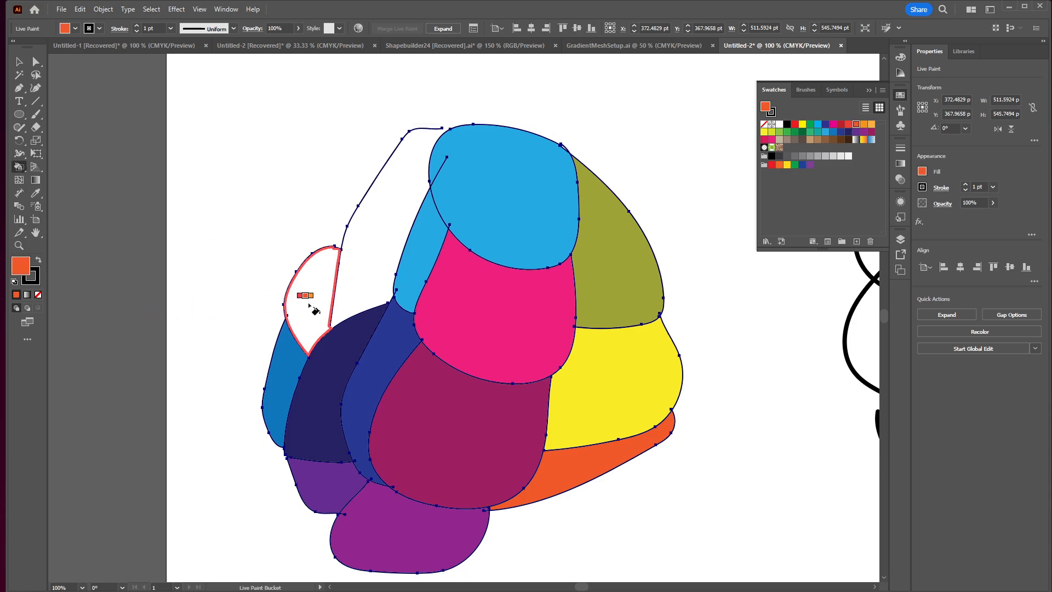
click(312, 304)
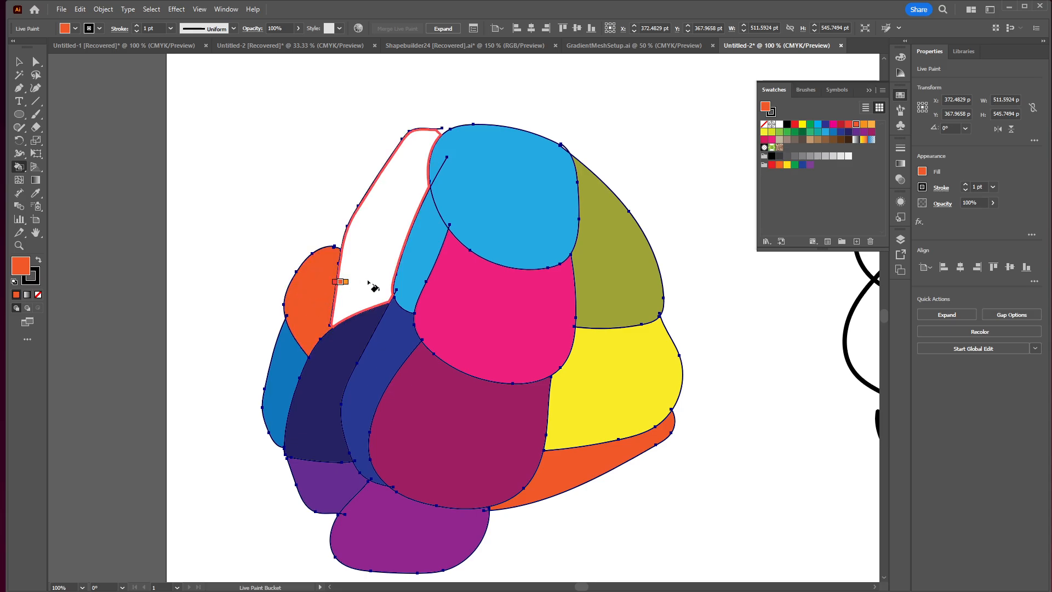
key(Left)
key(Left)
key(Left)
key(Left)
click(384, 247)
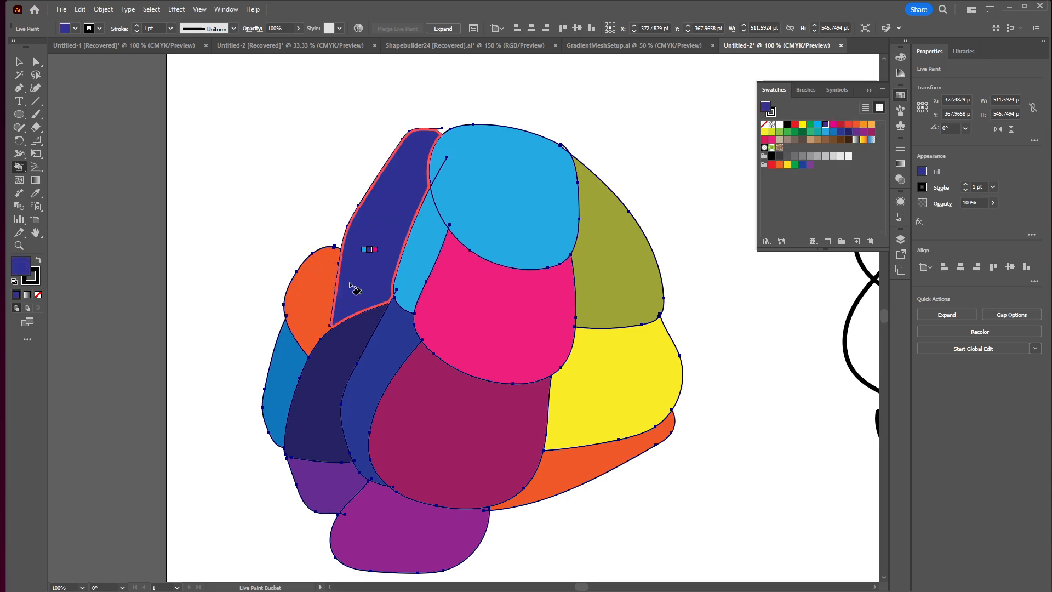
Recolour the tall indigo shape left of the top rock bright yellow.
key(Left)
key(Left)
key(Left)
click(403, 225)
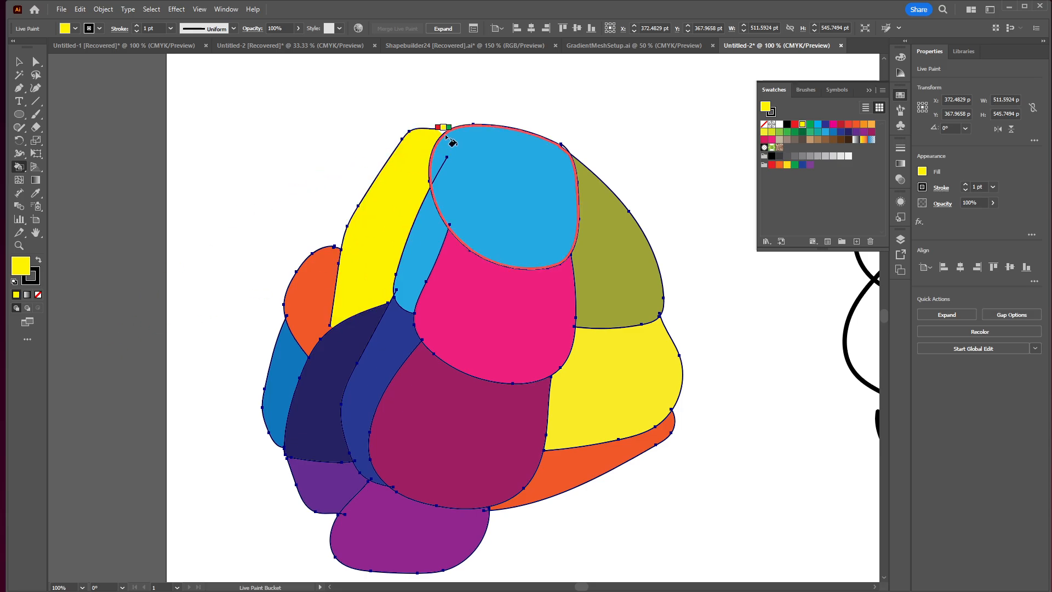
Examine up close how the yellow fill ends at the open gap beside the top rock.
key(ctrl+minus)
key(ctrl+minus)
key(ctrl+minus)
key(ctrl+minus)
key(ctrl+plus)
key(ctrl+plus)
key(ctrl+plus)
key(ctrl+plus)
key(ctrl+plus)
key(ctrl+plus)
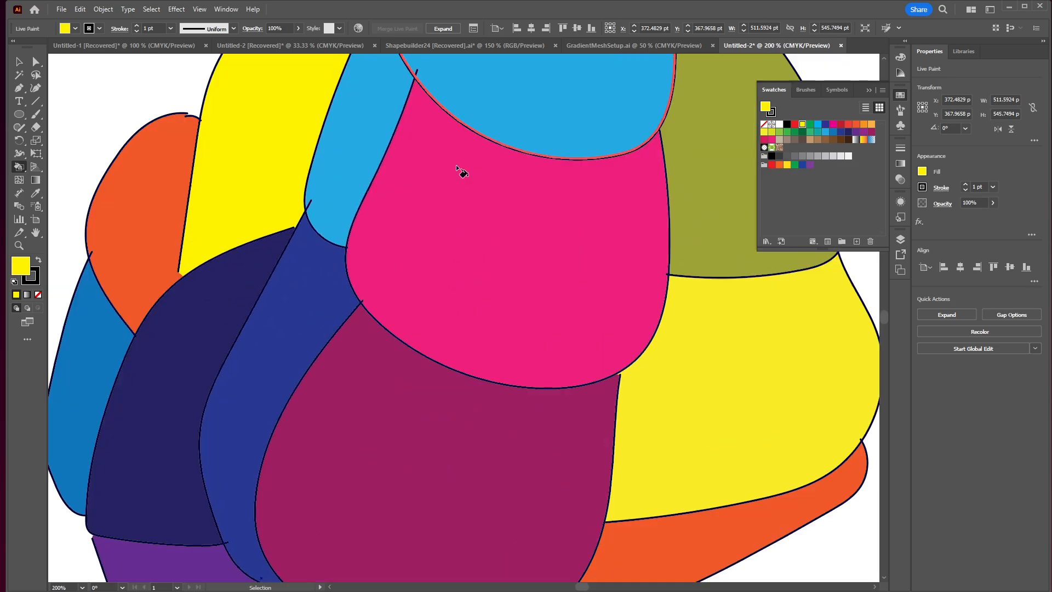
scroll(458, 170, up, 6)
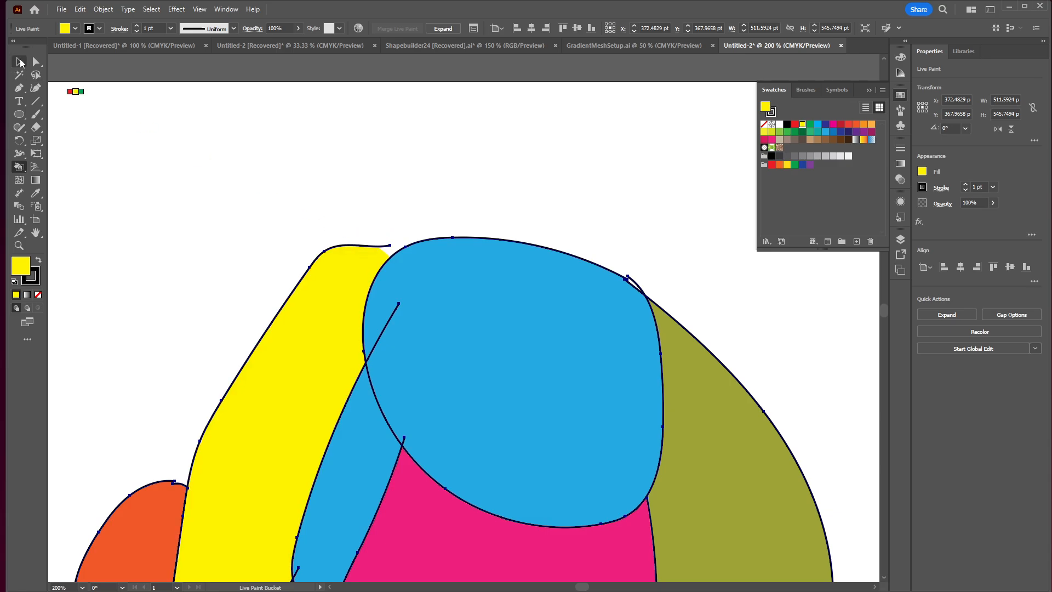
Deselect the Live Paint group to show the coloured rock cluster without its anchor points.
click(19, 62)
click(242, 302)
key(ctrl+minus)
key(ctrl+minus)
key(ctrl+minus)
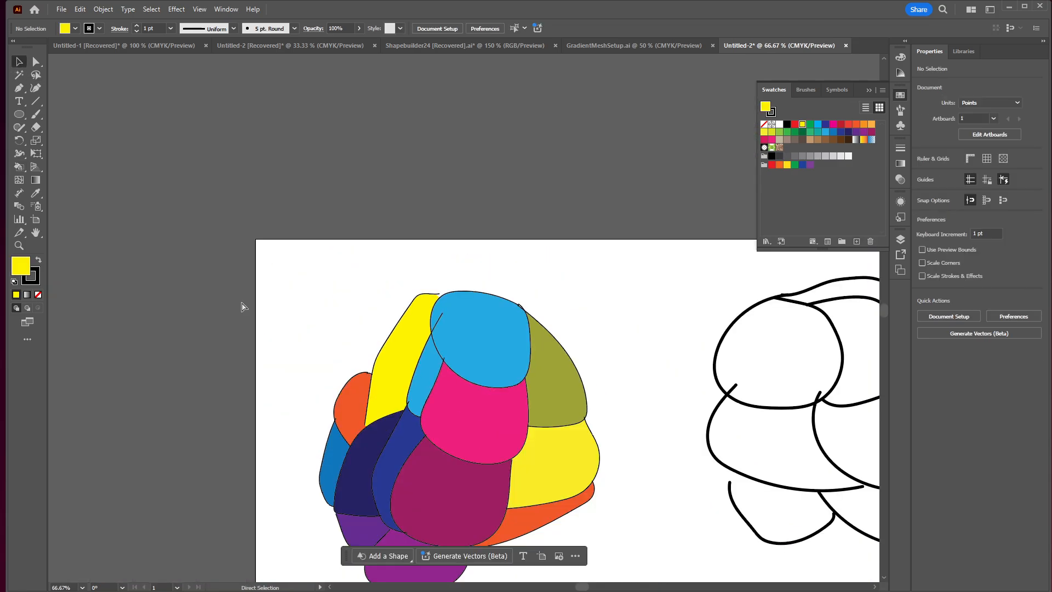
Select all paths of the unfilled rock drawing and move it slightly down and left on the artboard.
key(ctrl+minus)
key(ctrl+minus)
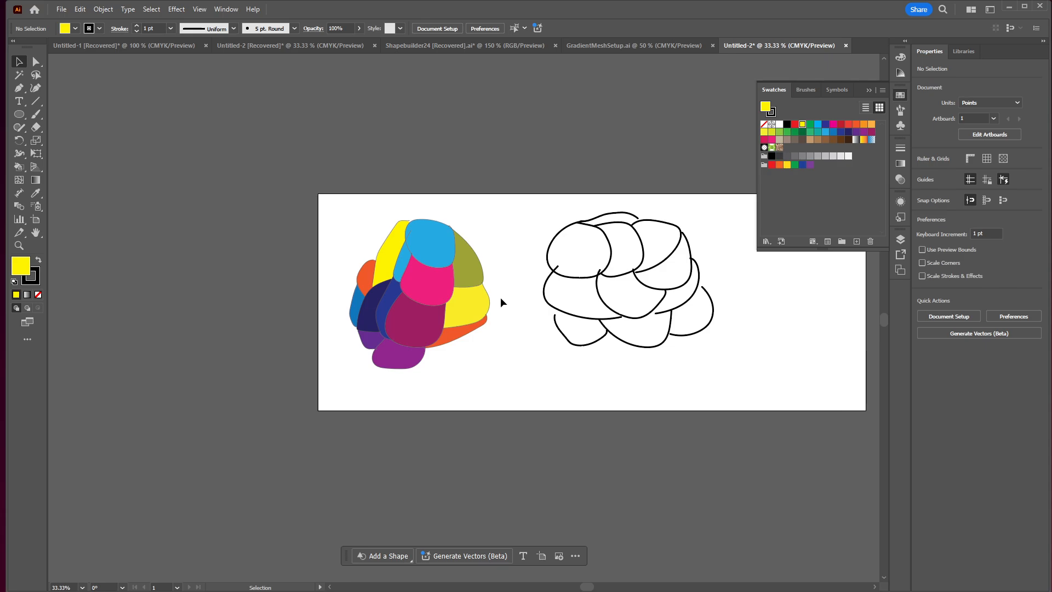
drag(540, 215, 740, 367)
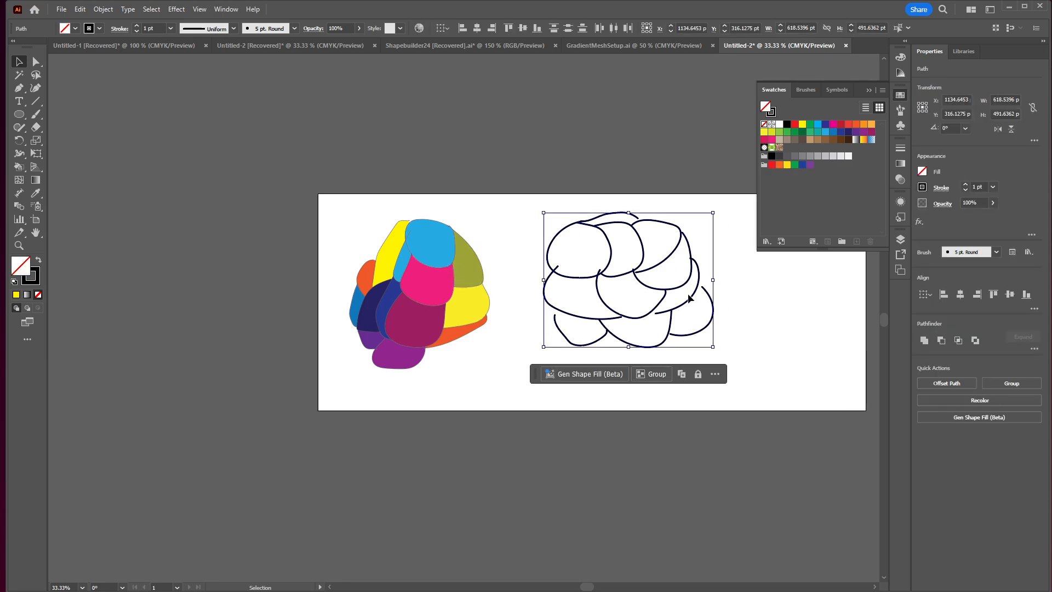
drag(685, 290, 678, 307)
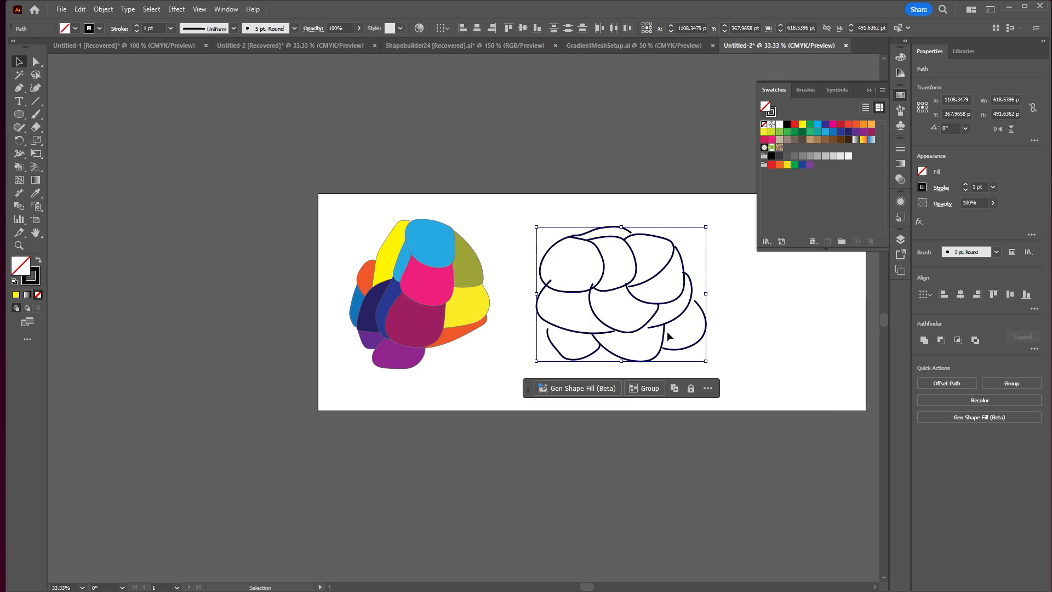
Duplicate all the unfilled rock outlines to the empty area above the artboard and group the copy.
click(767, 343)
click(692, 313)
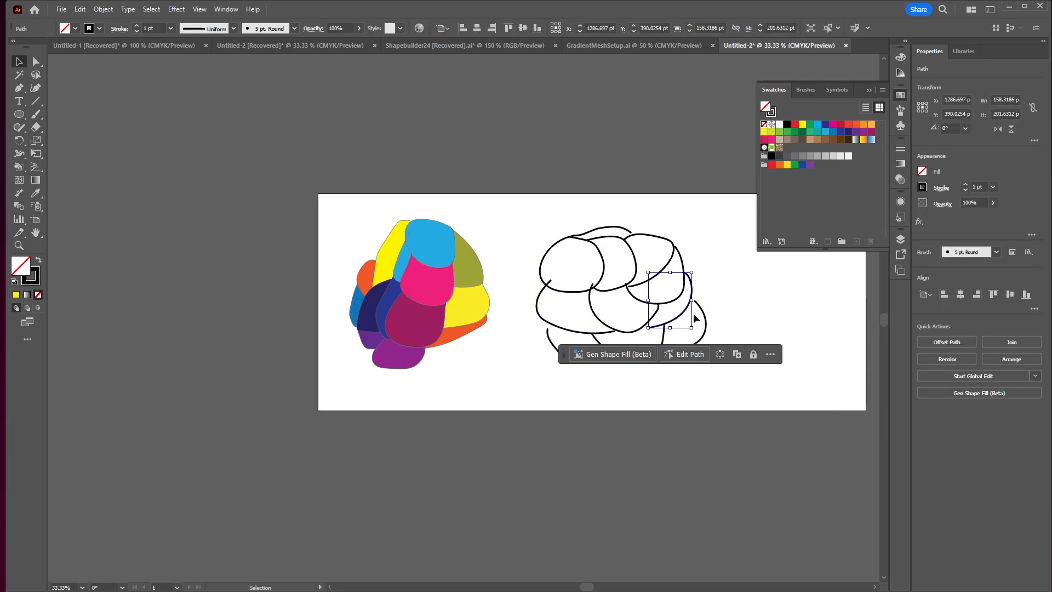
click(743, 305)
drag(517, 216, 718, 361)
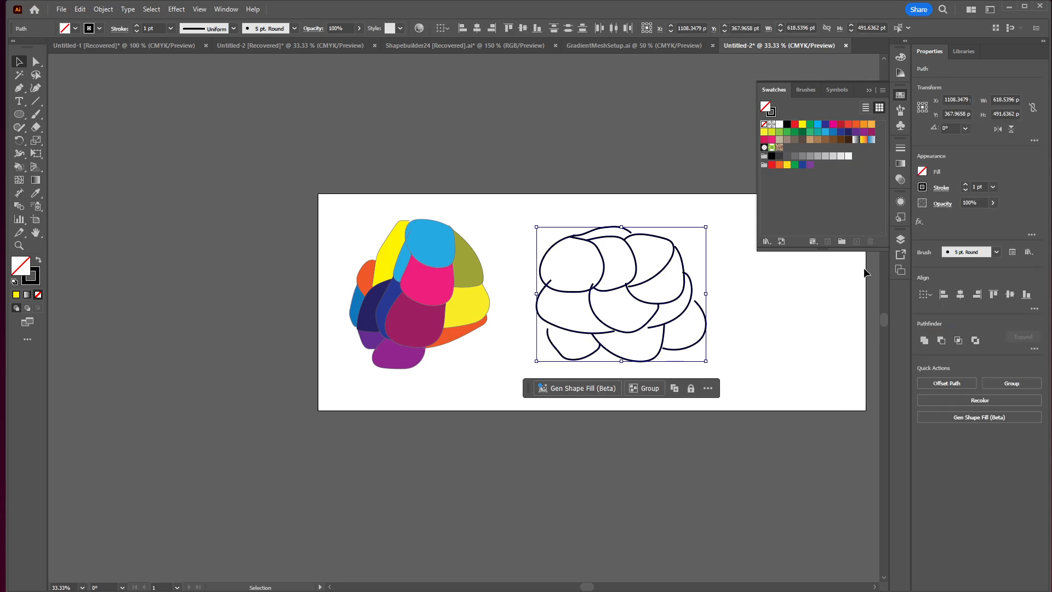
scroll(735, 278, right, 3)
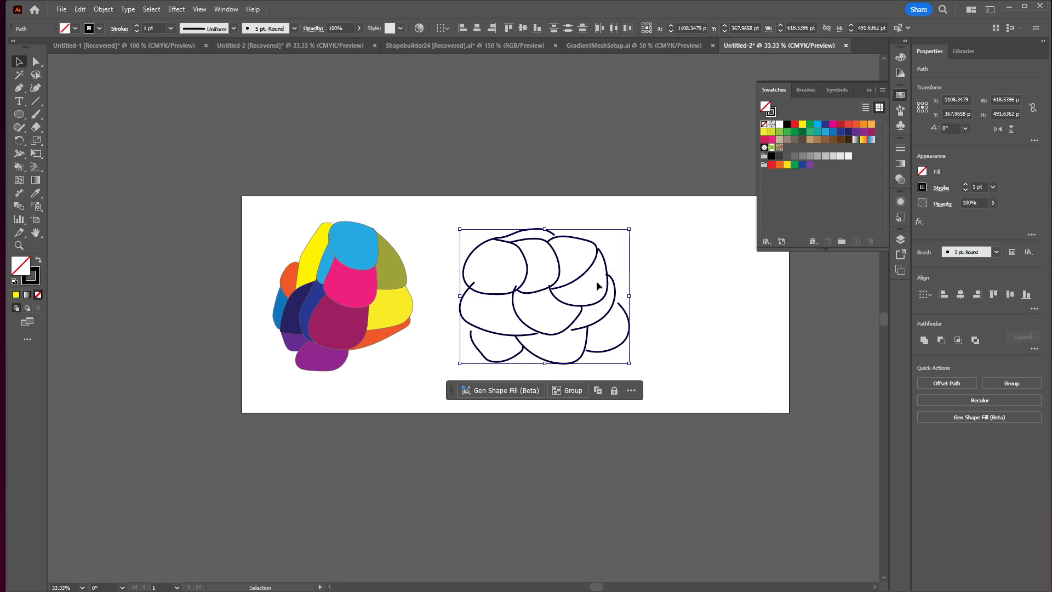
mouse_move(580, 286)
mouse_down()
mouse_move(582, 194)
mouse_move(605, 120)
mouse_up()
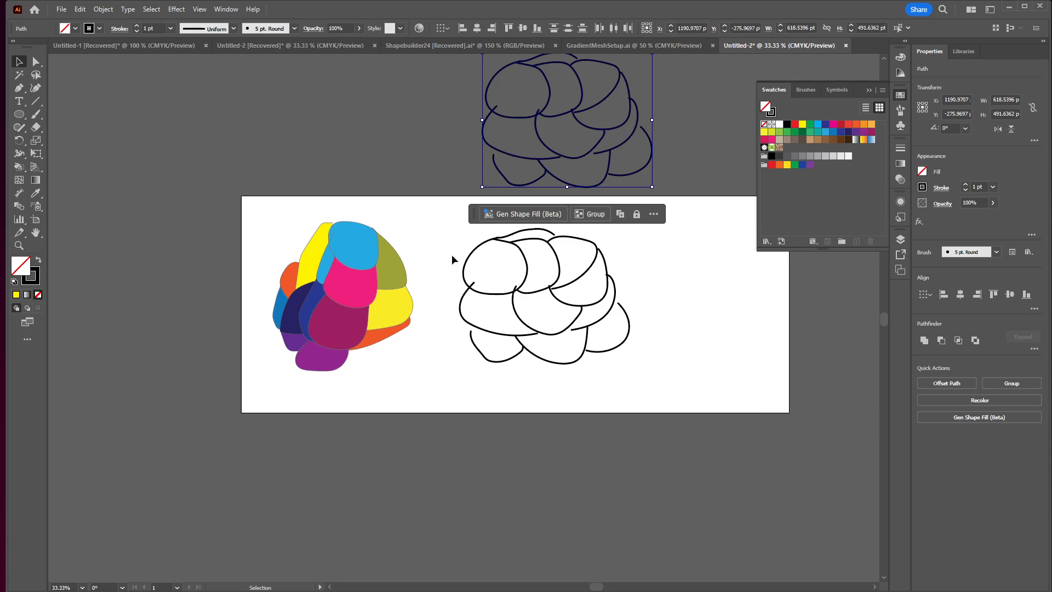
key(ctrl+g)
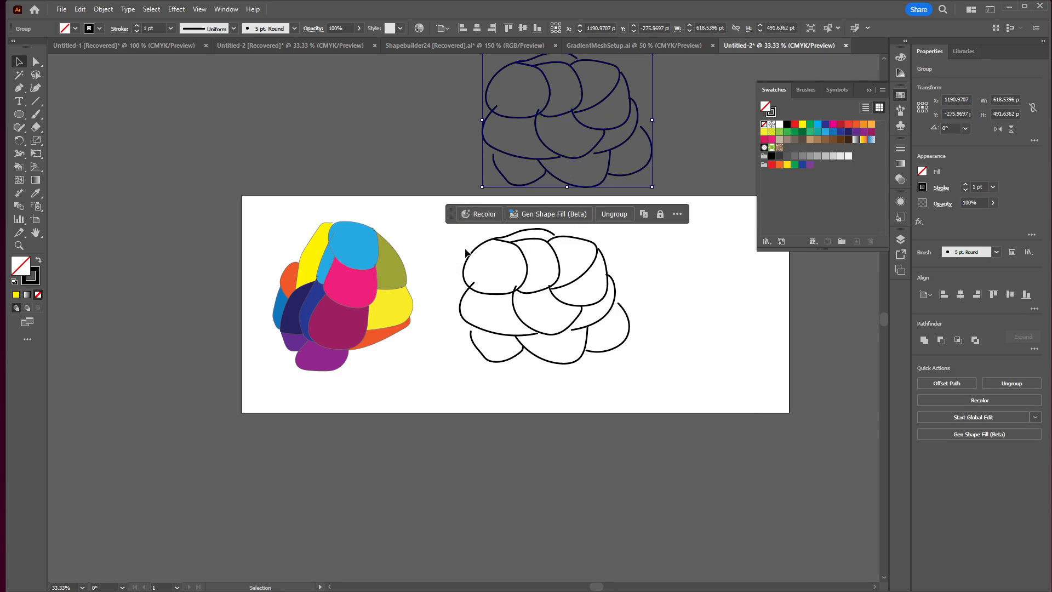
Convert all the ungrouped rock outlines on the artboard into a Live Paint group with the Live Paint Bucket.
click(467, 239)
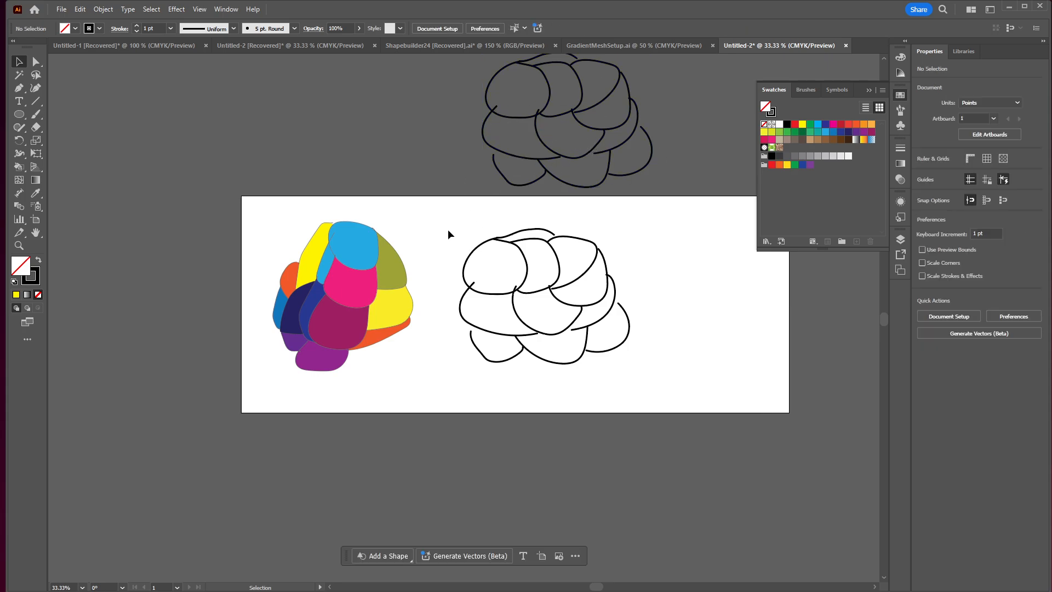
mouse_move(447, 222)
mouse_down()
mouse_move(687, 364)
mouse_move(696, 381)
mouse_up()
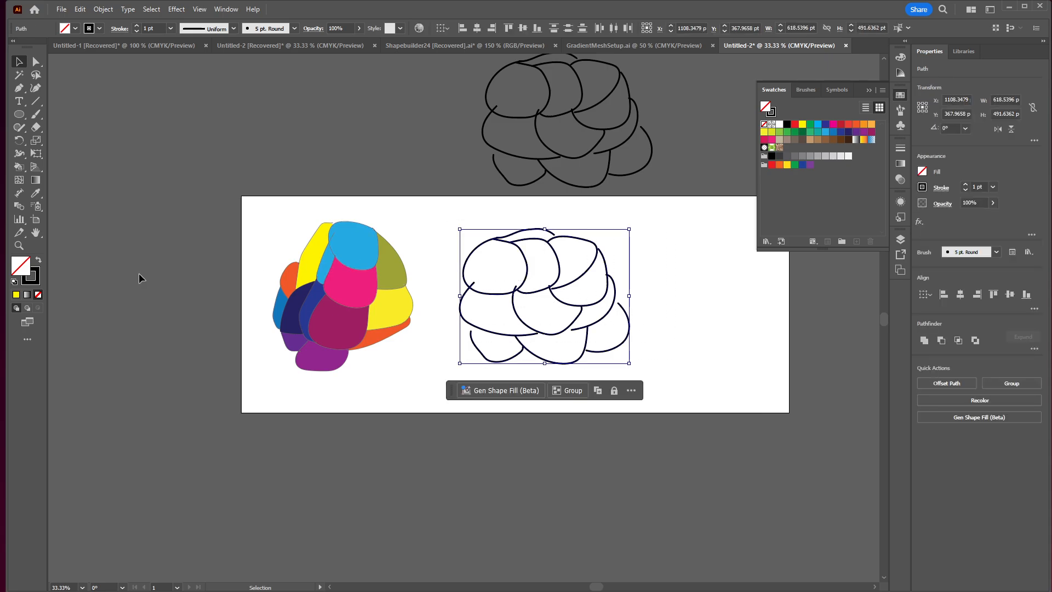
click(21, 171)
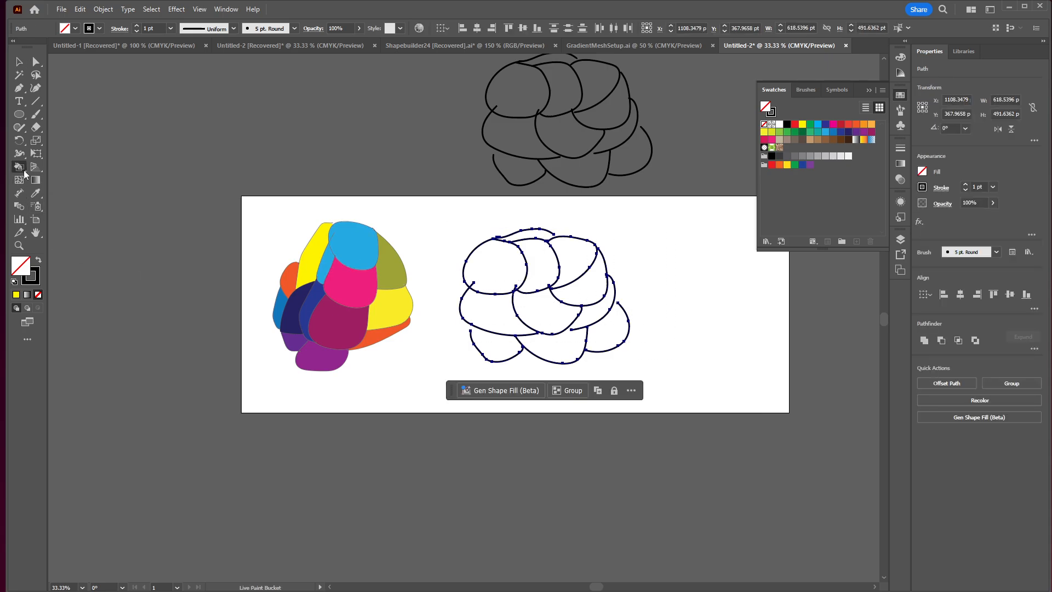
click(530, 296)
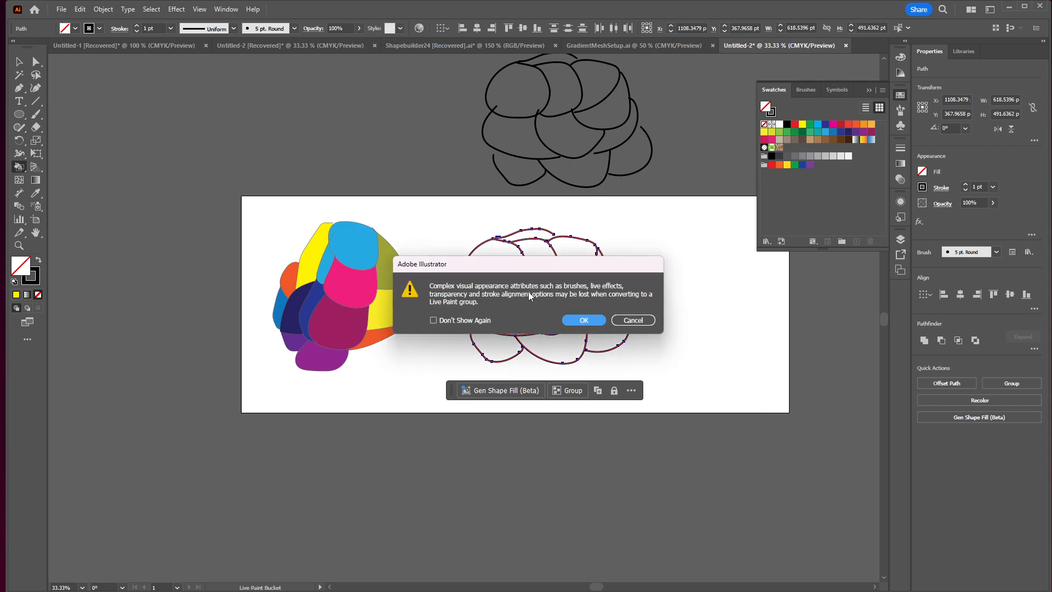
click(582, 321)
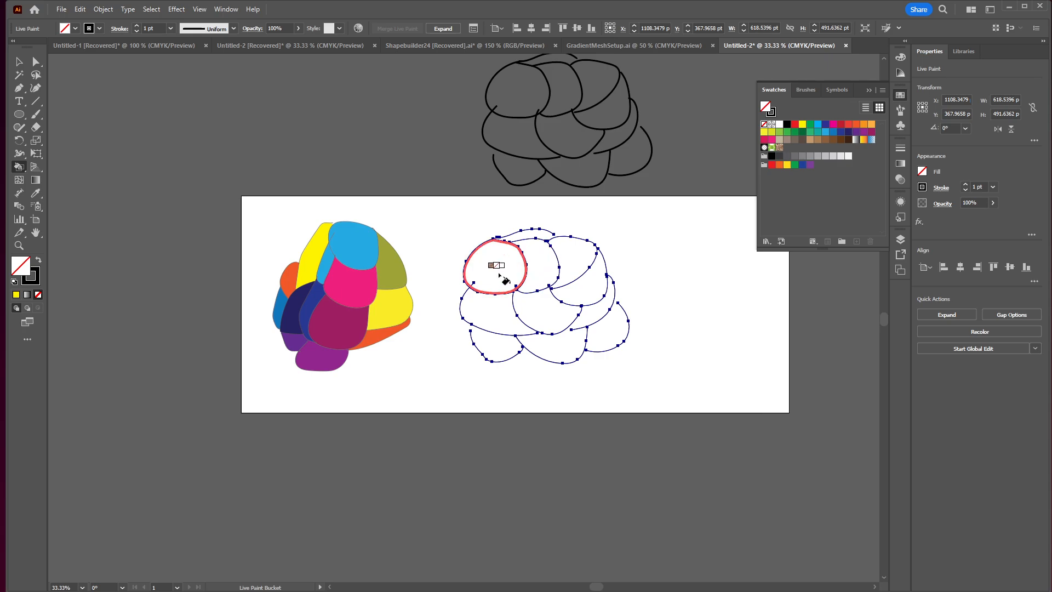
Draw a rectangle about 62 by 56 pt in the blank space to the right of the rock cluster.
key(ctrl+1)
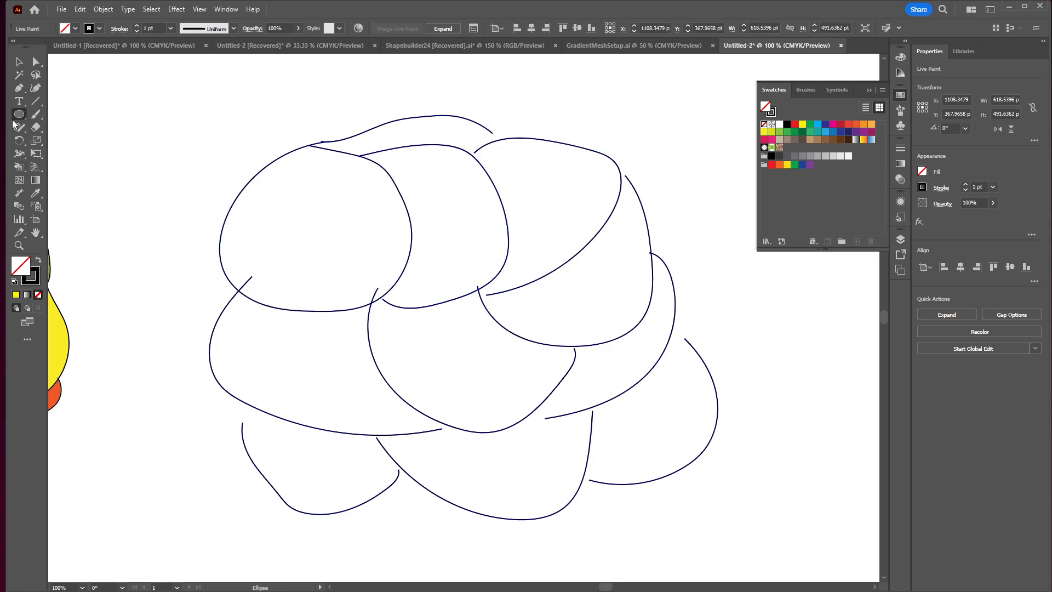
drag(20, 114, 41, 114)
drag(762, 300, 813, 347)
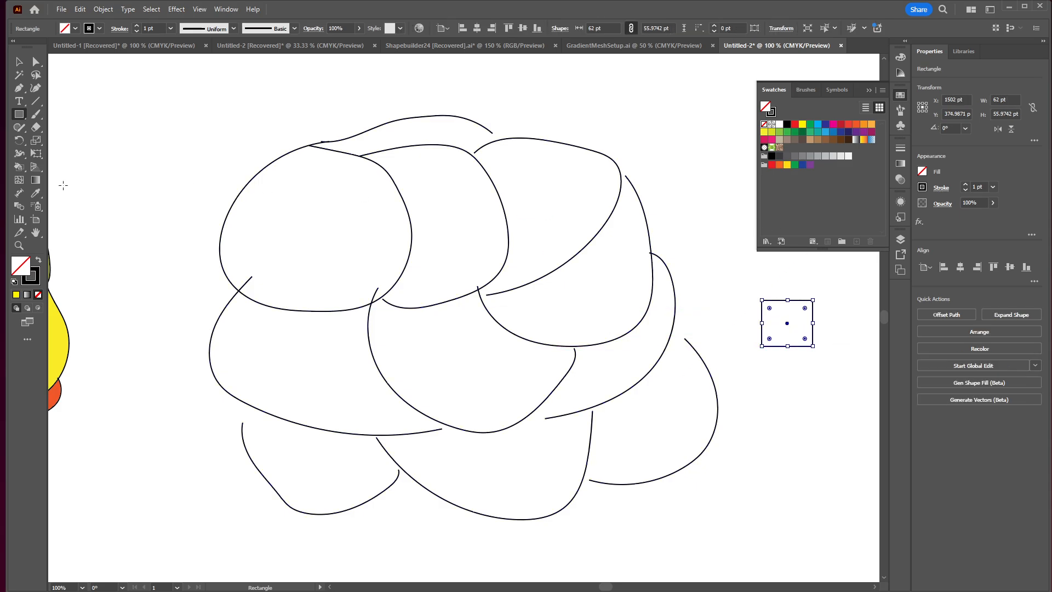
Fill the small rectangle with orange (M 83, Y 100) and remove its stroke.
click(901, 57)
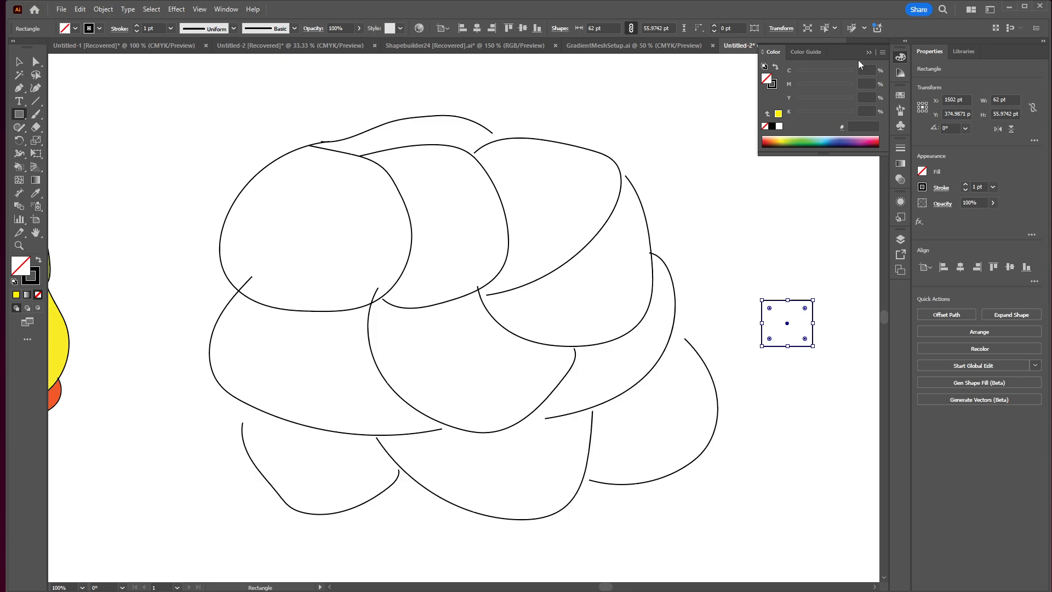
click(779, 114)
drag(798, 84, 844, 84)
key(v)
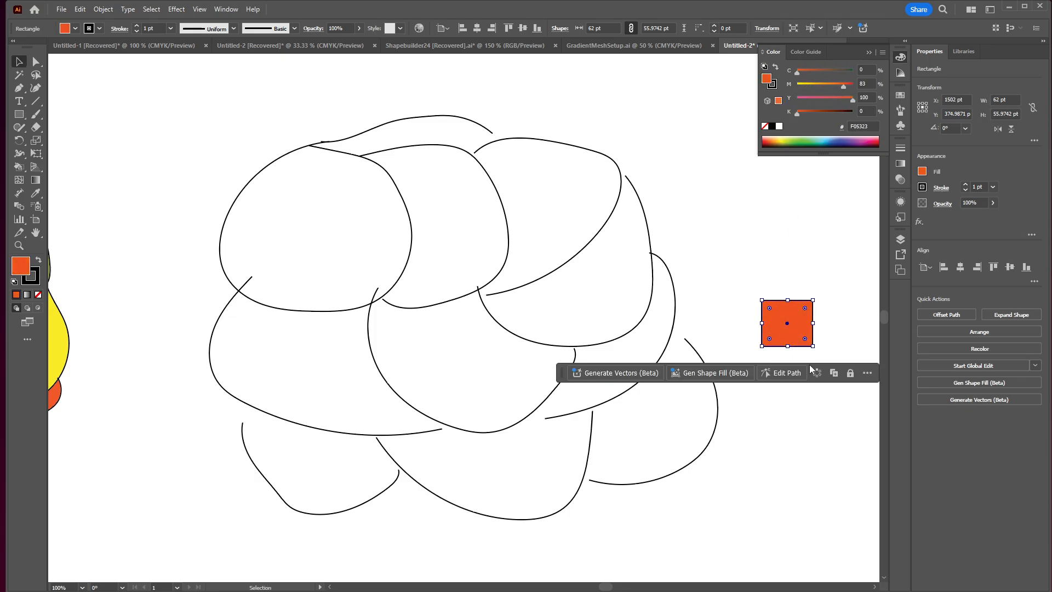
click(37, 279)
click(38, 295)
click(25, 263)
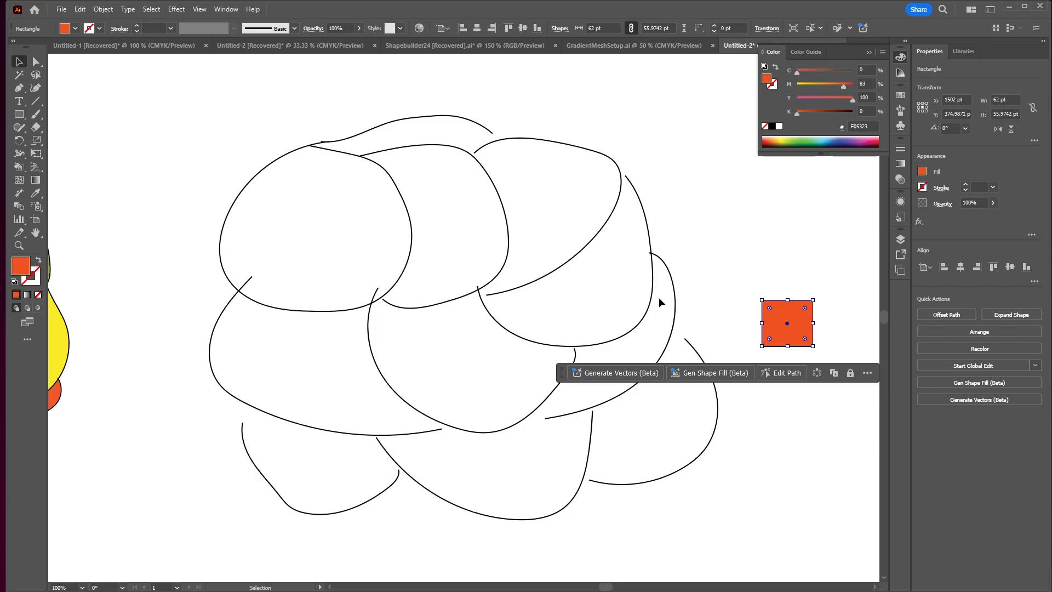
Add two copies of the orange rectangle below it, one filled light pink (M 30) and one mint green (9FD7C5).
drag(798, 312, 807, 374)
mouse_move(830, 97)
mouse_down()
mouse_move(796, 99)
mouse_move(814, 87)
mouse_up()
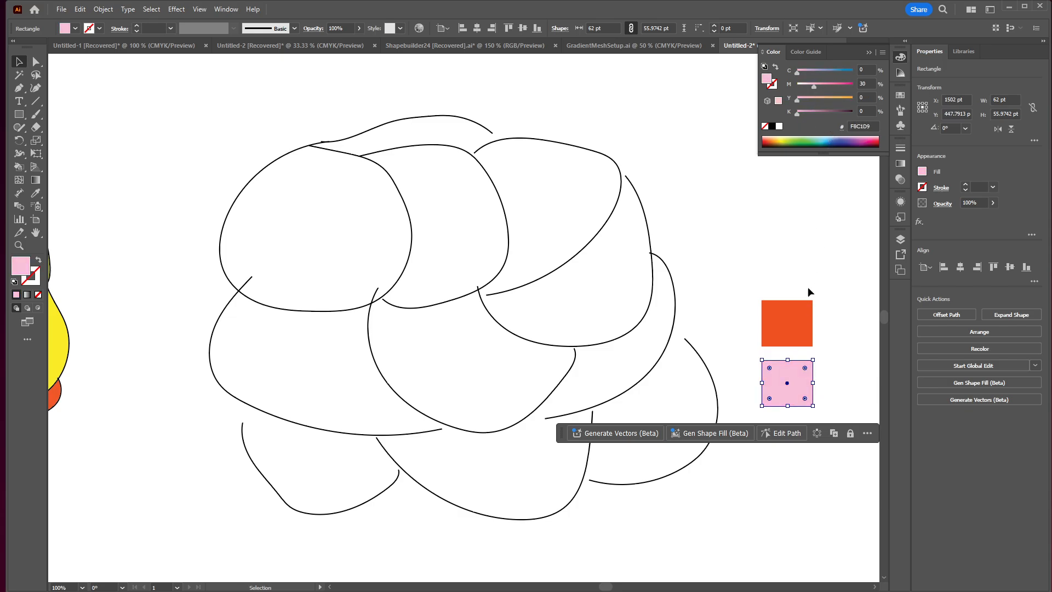
drag(799, 391, 800, 460)
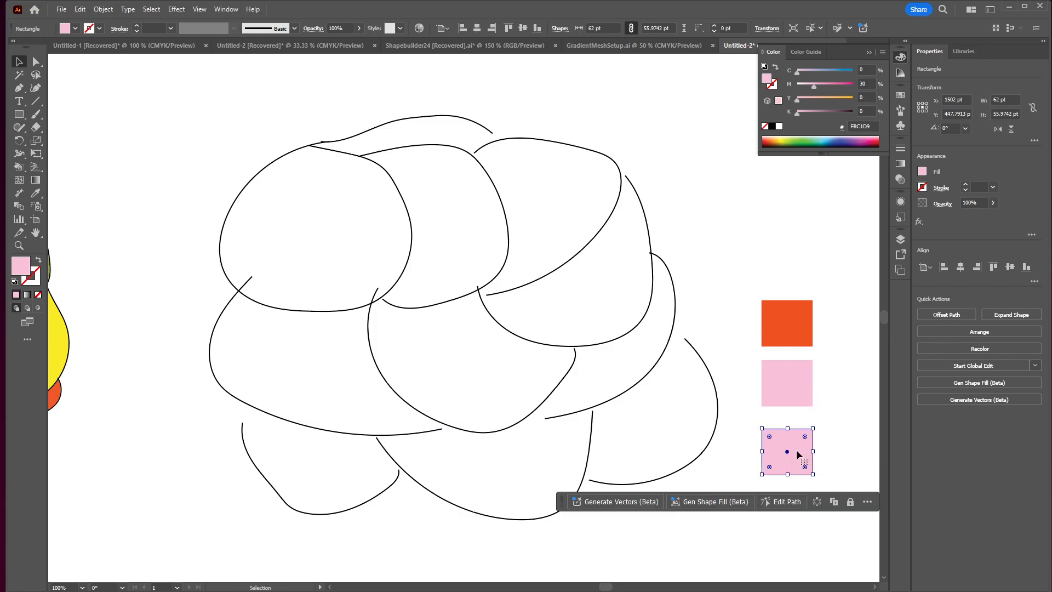
click(828, 138)
click(825, 138)
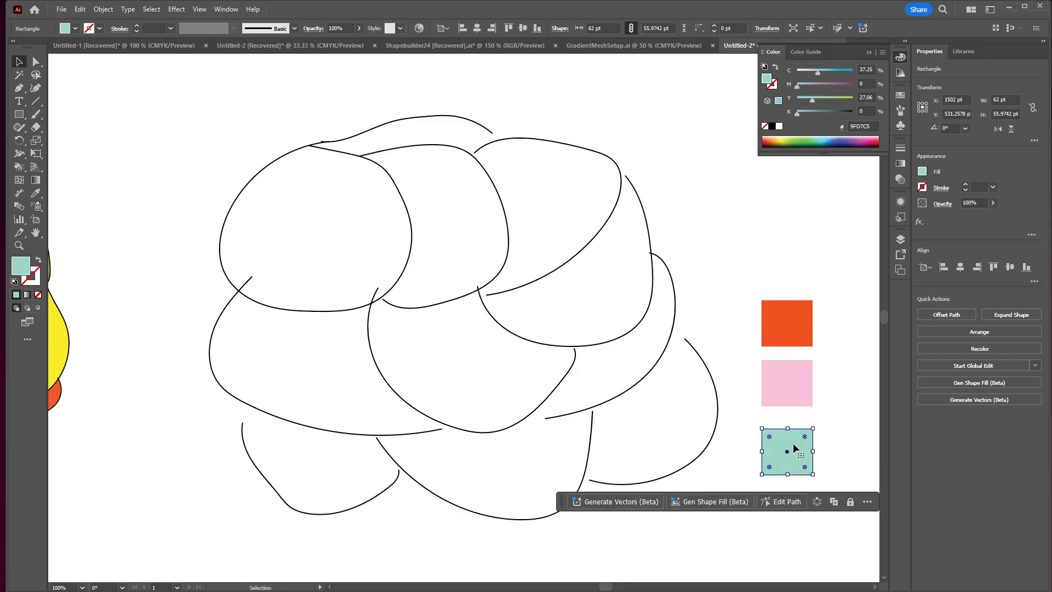
Add a magenta copy above the orange rectangle, then select all four rectangles and move them slightly down and right.
drag(800, 448, 799, 247)
drag(839, 146, 860, 140)
drag(762, 204, 805, 444)
drag(800, 250, 805, 284)
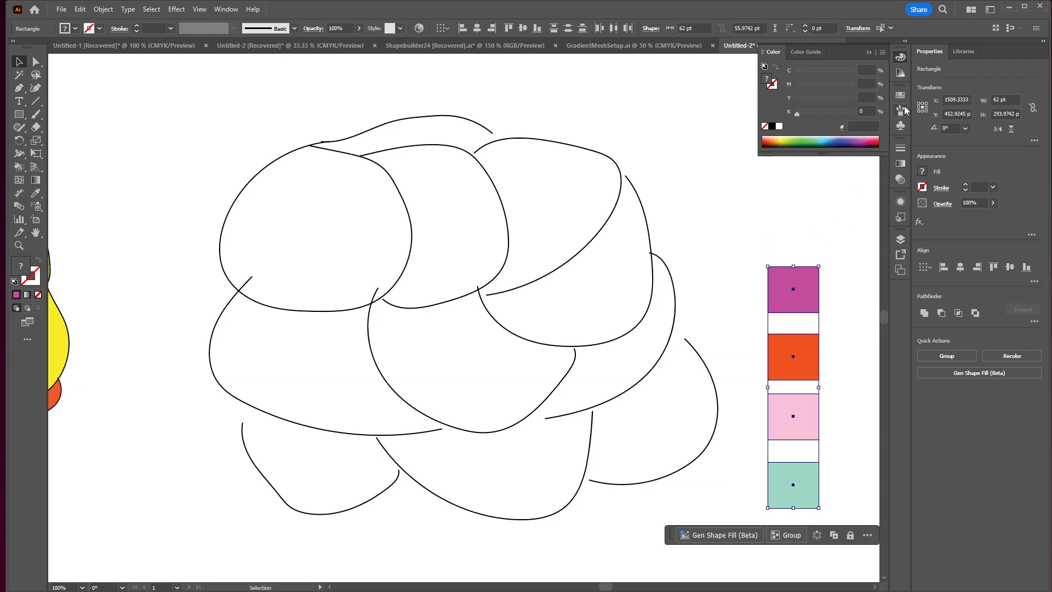
Create the swatch group Color Group 1 from the four selected rectangles, including swatches for tints.
click(900, 96)
click(841, 242)
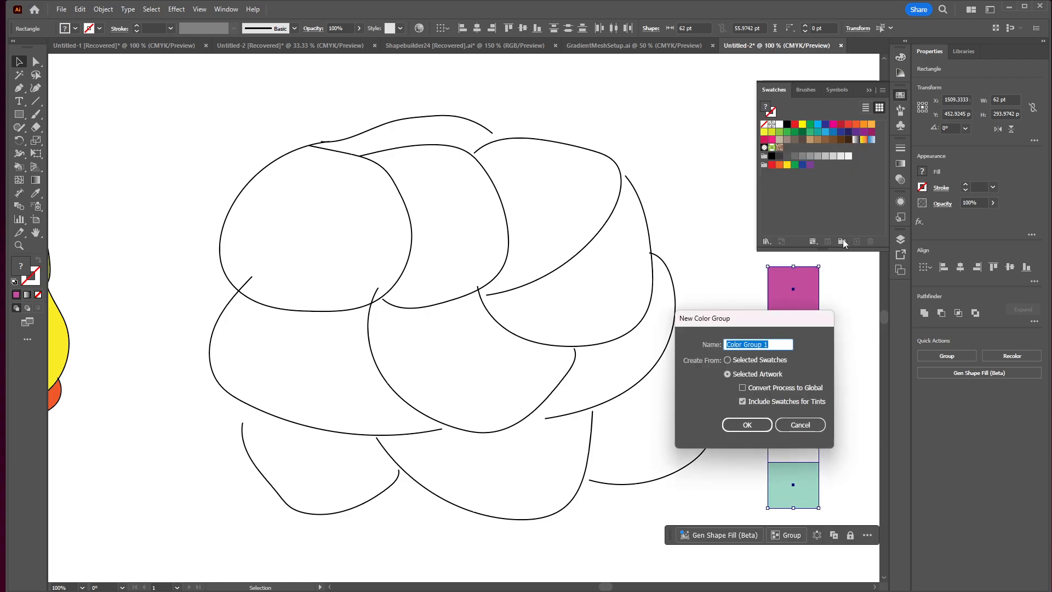
drag(773, 318, 695, 226)
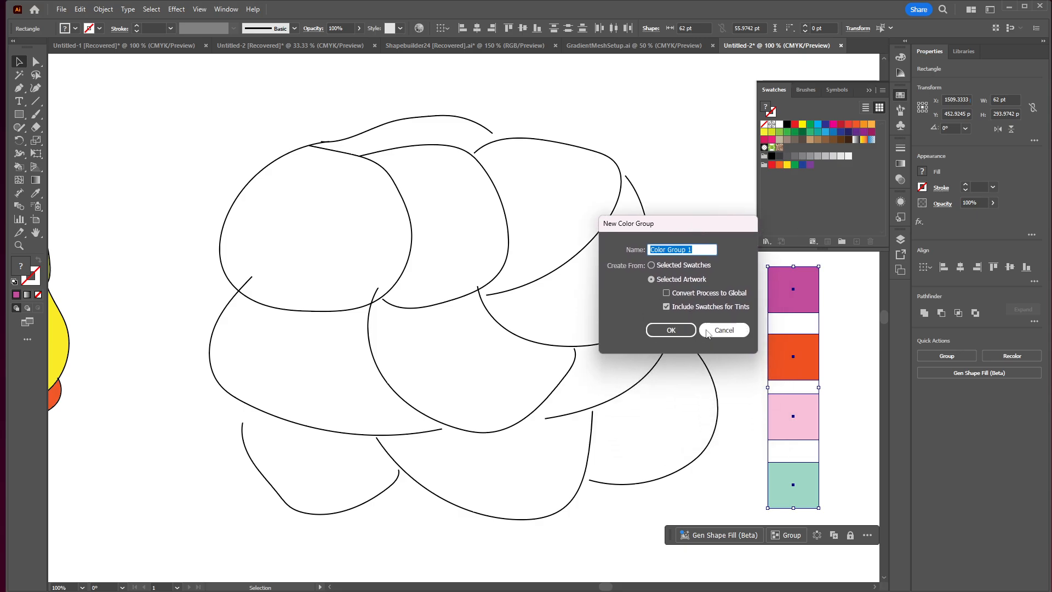
click(669, 332)
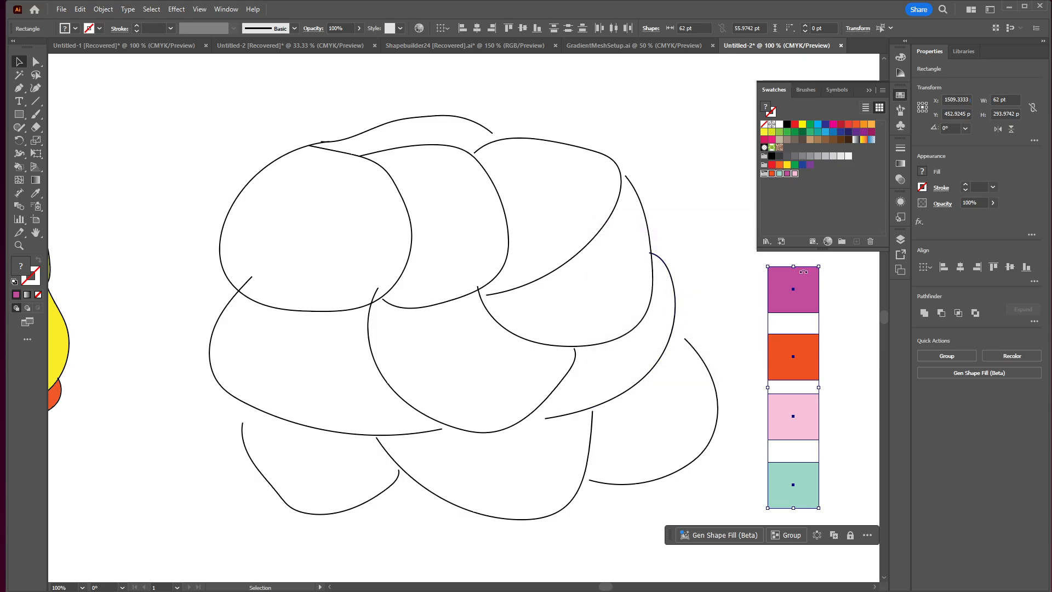
Try to create another color group from the four reselected rectangles, then deselect them.
click(736, 284)
drag(742, 275, 828, 511)
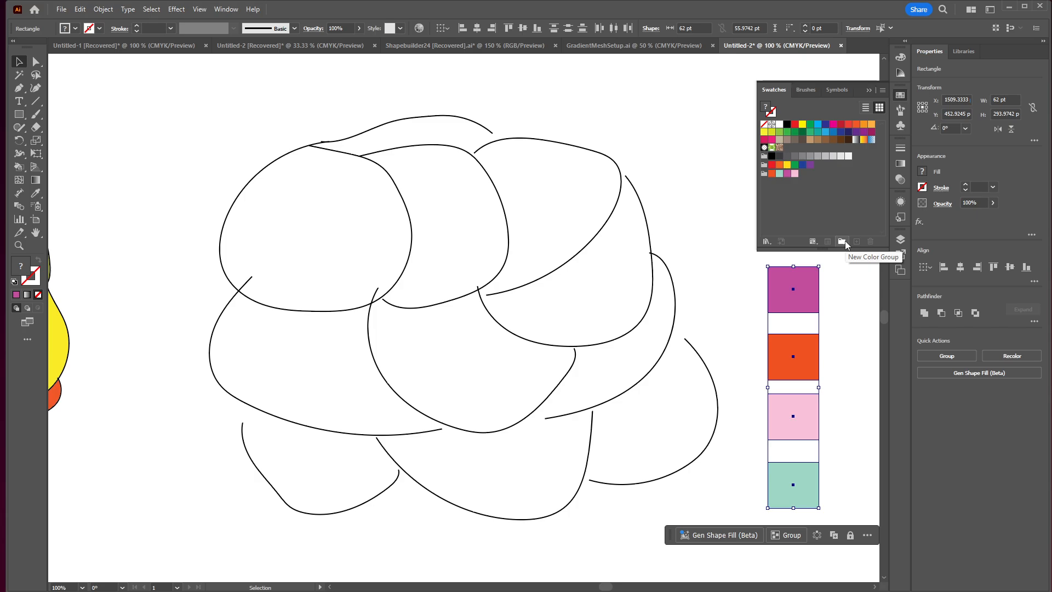
click(740, 276)
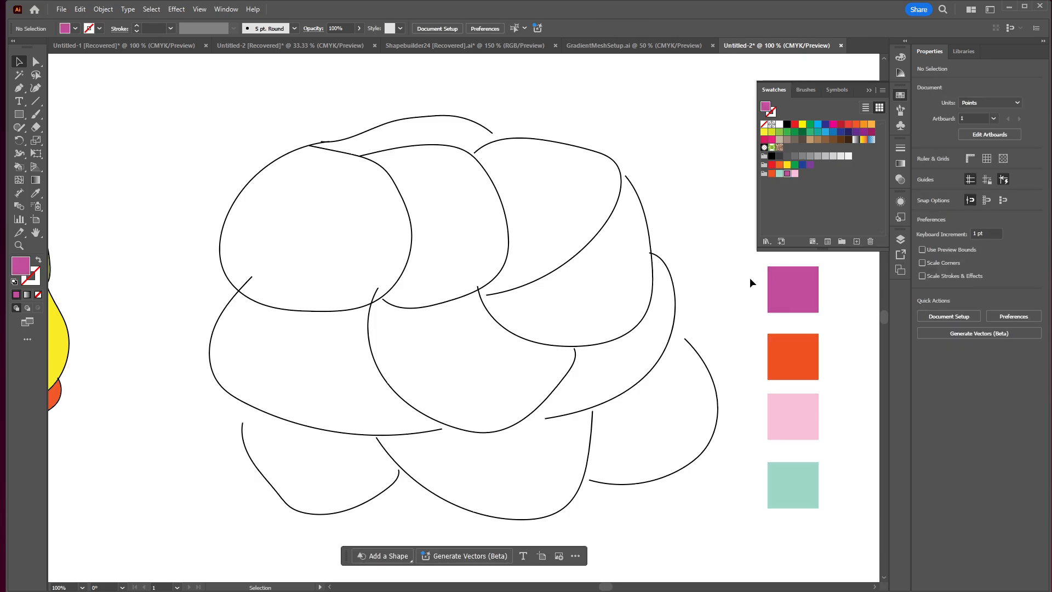
drag(825, 527, 804, 458)
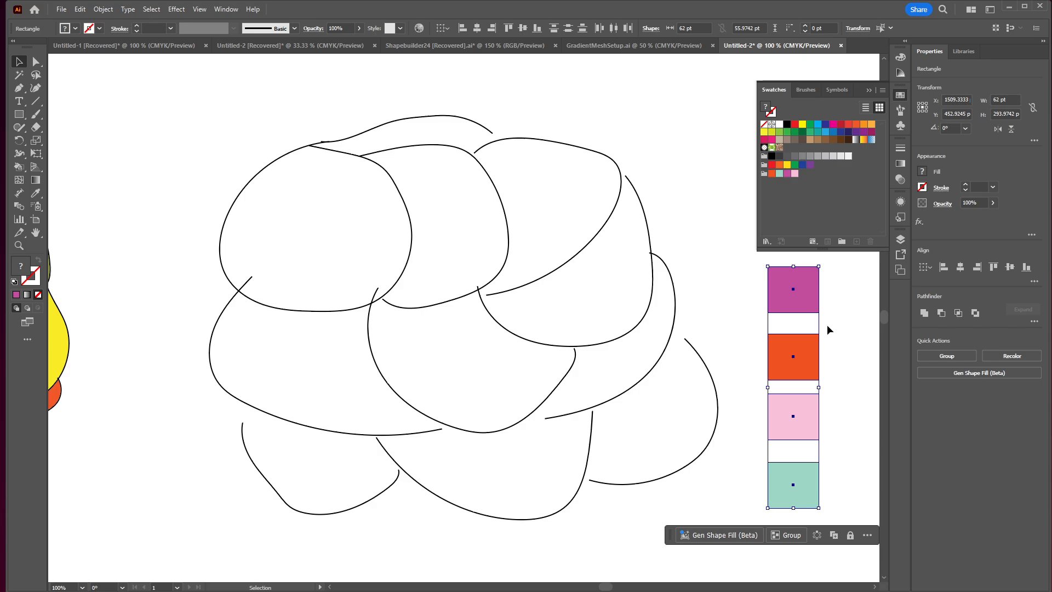
click(843, 242)
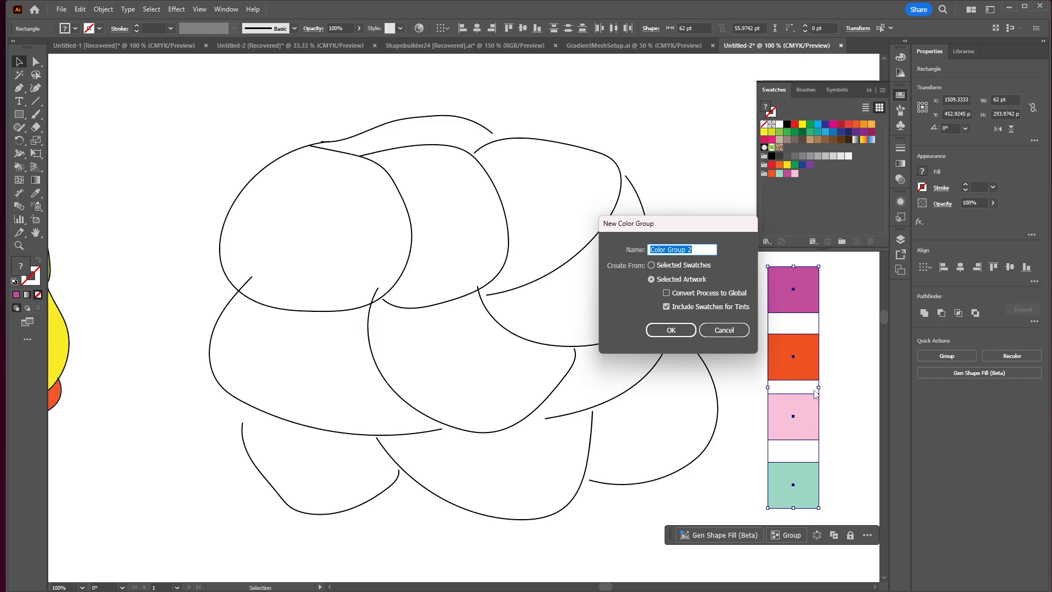
click(670, 330)
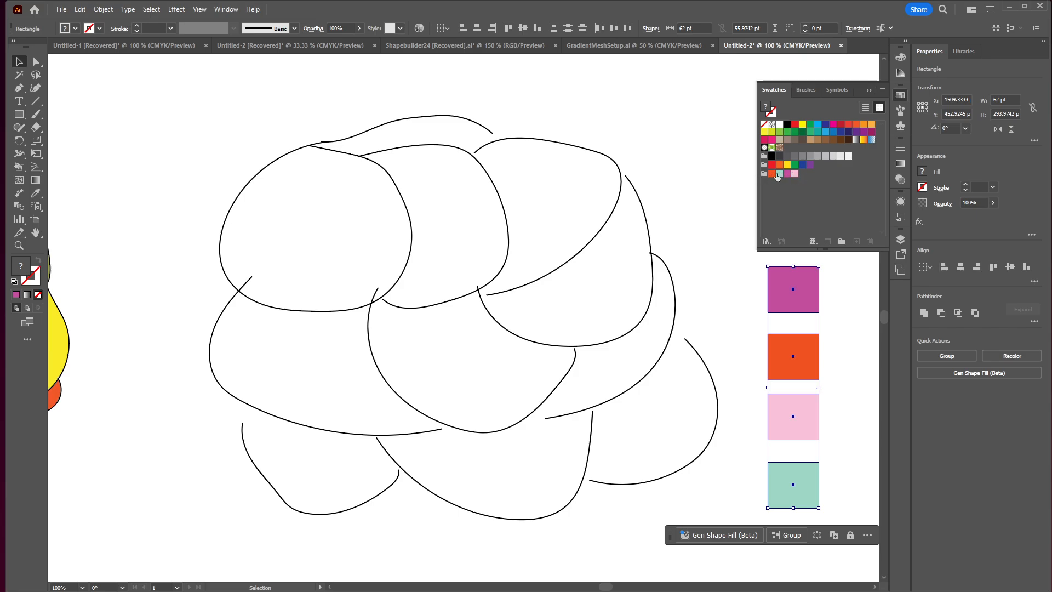
click(745, 184)
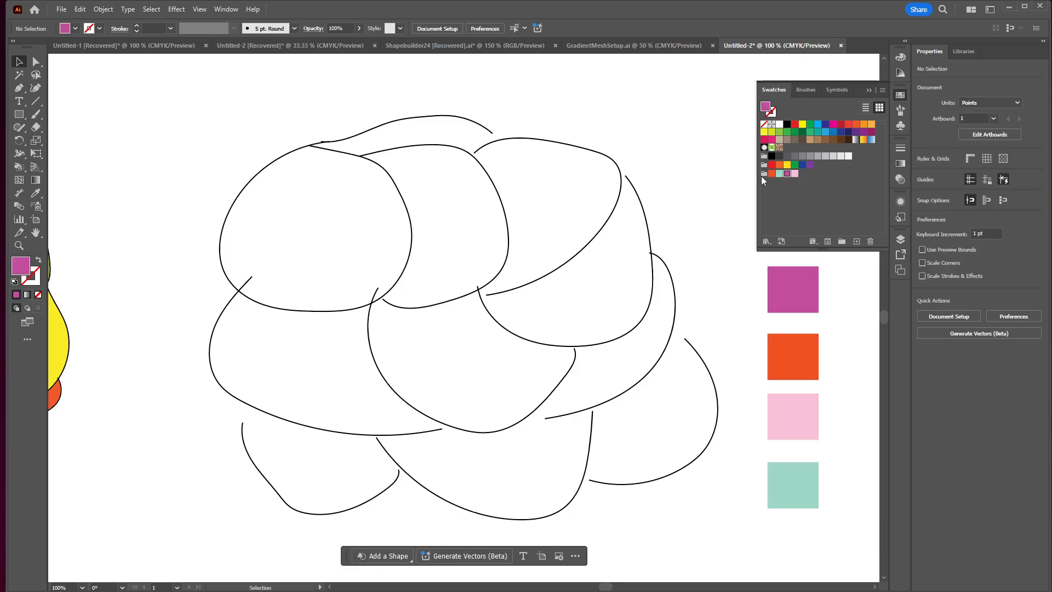
With the Live Paint Bucket, fill the upper-right rock with the orange swatch from the new color group.
key(k)
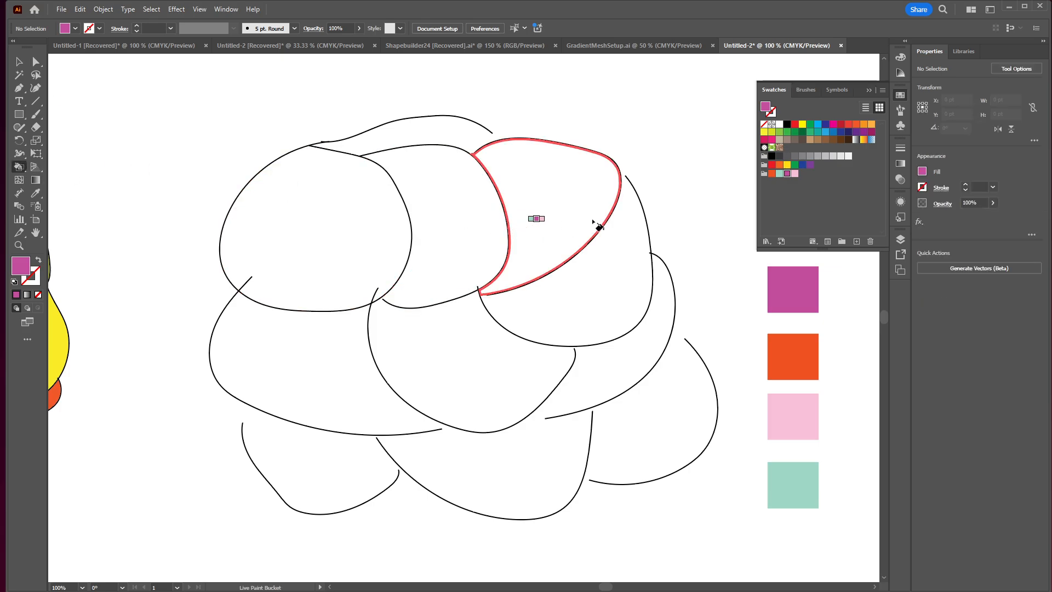
click(778, 173)
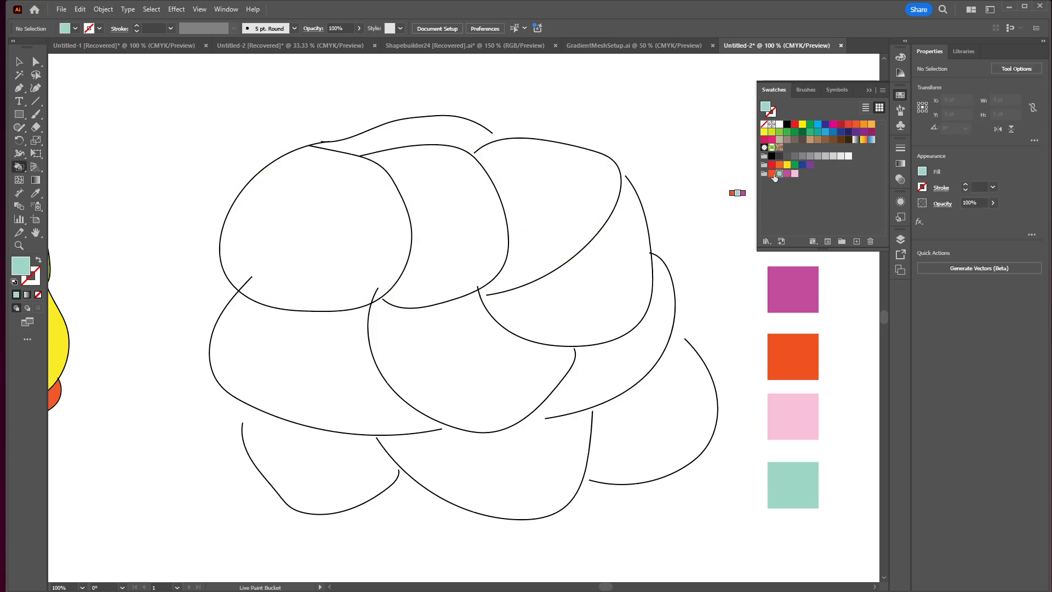
double_click(775, 174)
click(753, 473)
click(770, 172)
click(540, 189)
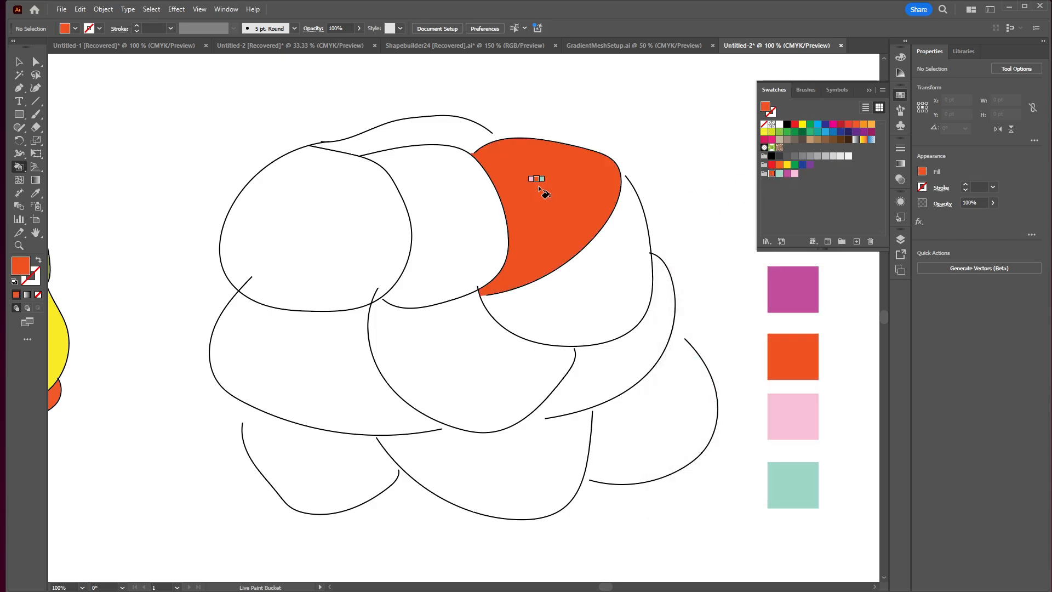
Fill the upper middle rock with the group's mint green swatch and advance the bucket to the magenta swatch.
key(Right)
click(446, 222)
key(Right)
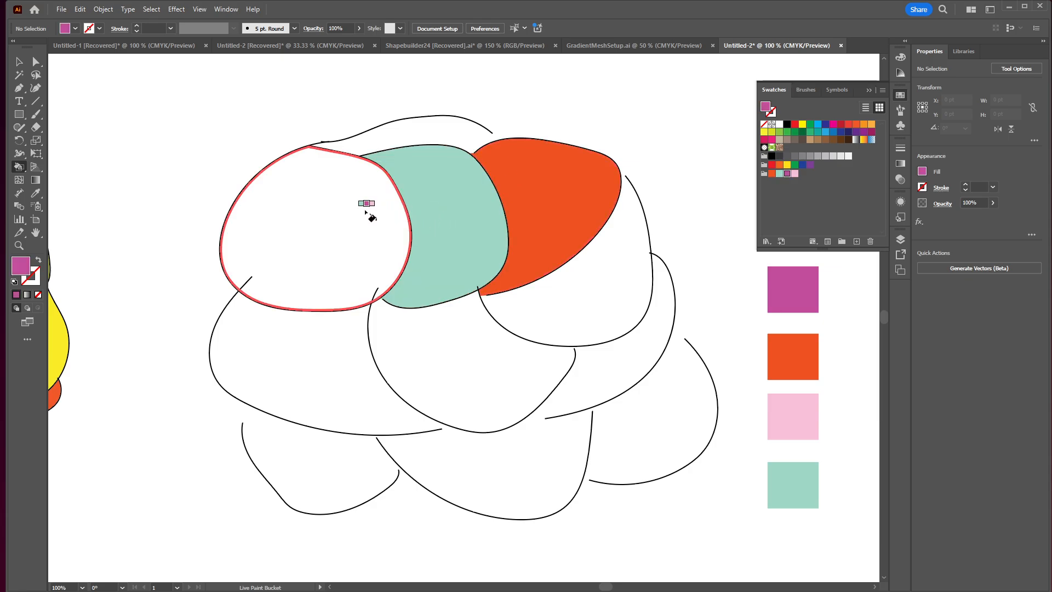
Fill the upper-left rock with the group's magenta, the rock below it with light pink, and the centre rock with magenta.
click(365, 211)
click(304, 352)
key(Left)
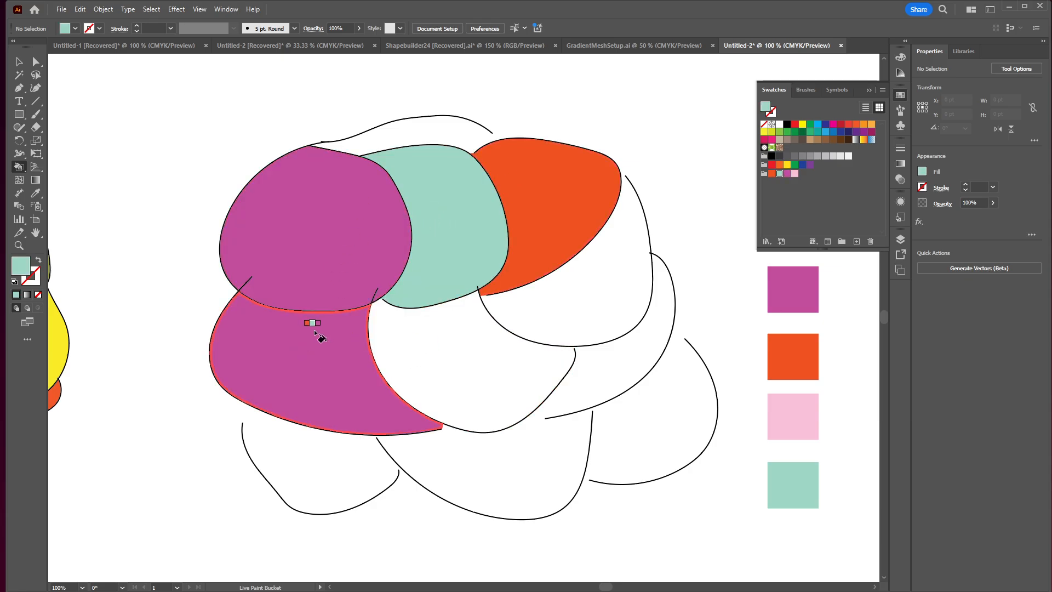
key(Right)
key(Right)
click(317, 334)
key(Left)
click(439, 348)
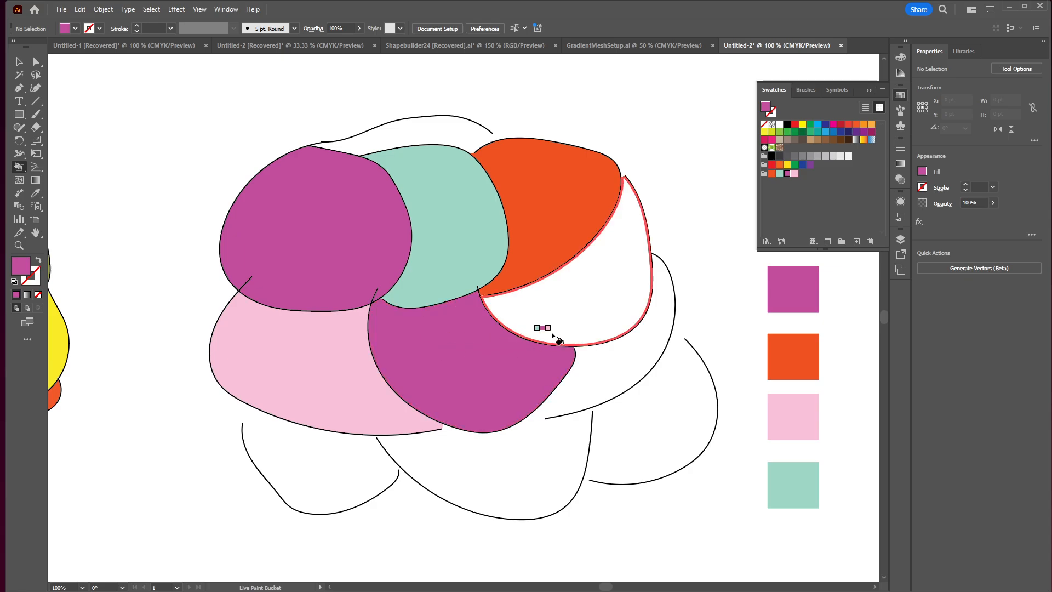
Fill the right rock mint green, the merged crescent and bottom middle region orange, and the back rock at the top light pink.
key(Left)
click(573, 307)
key(Left)
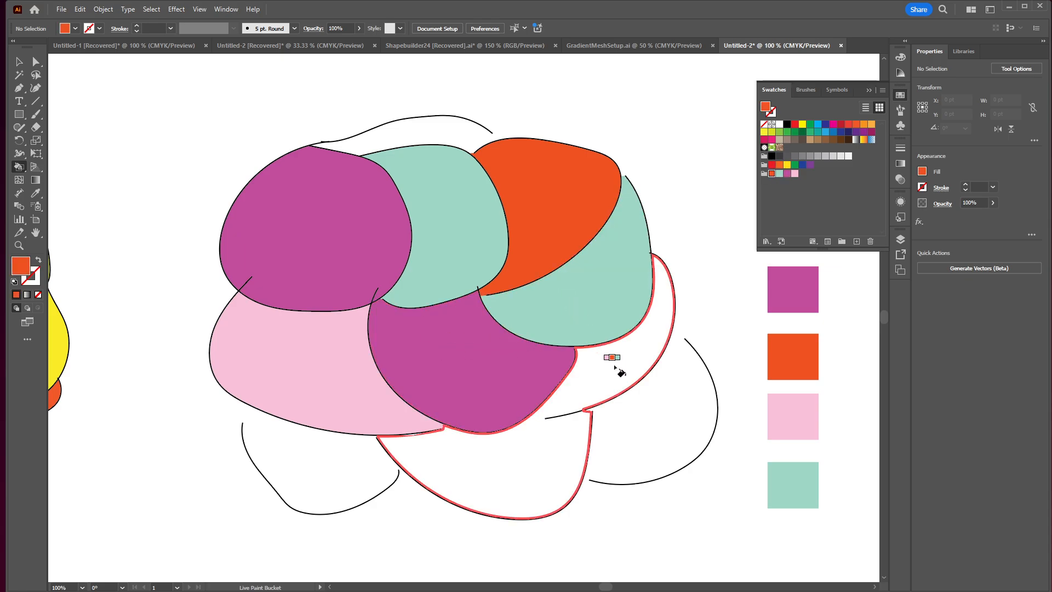
click(615, 360)
key(Left)
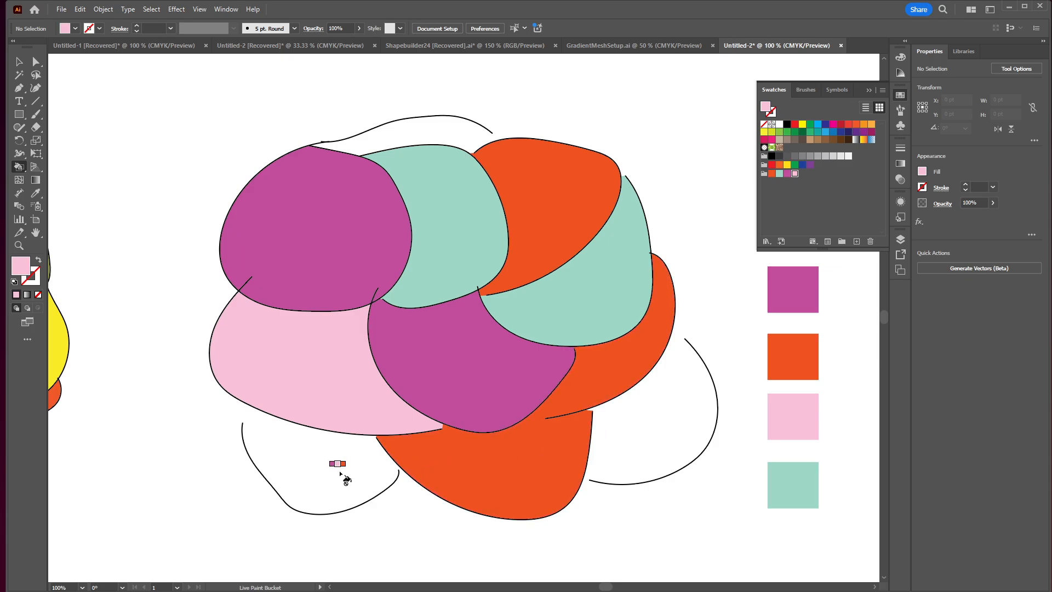
click(452, 134)
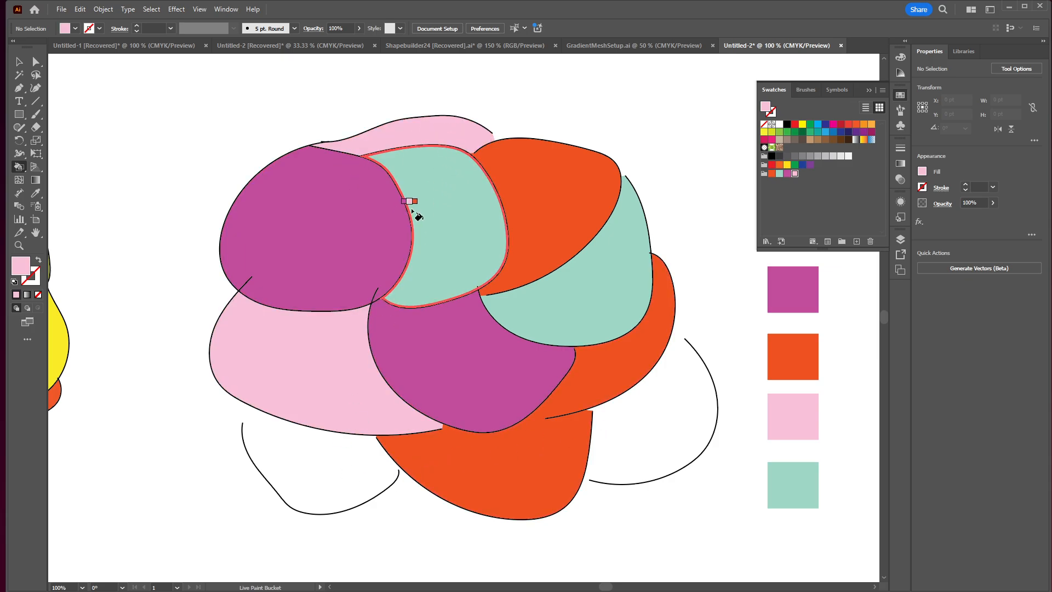
Select the rock cluster and switch its Live Paint gap detection to Custom Gaps.
key(v)
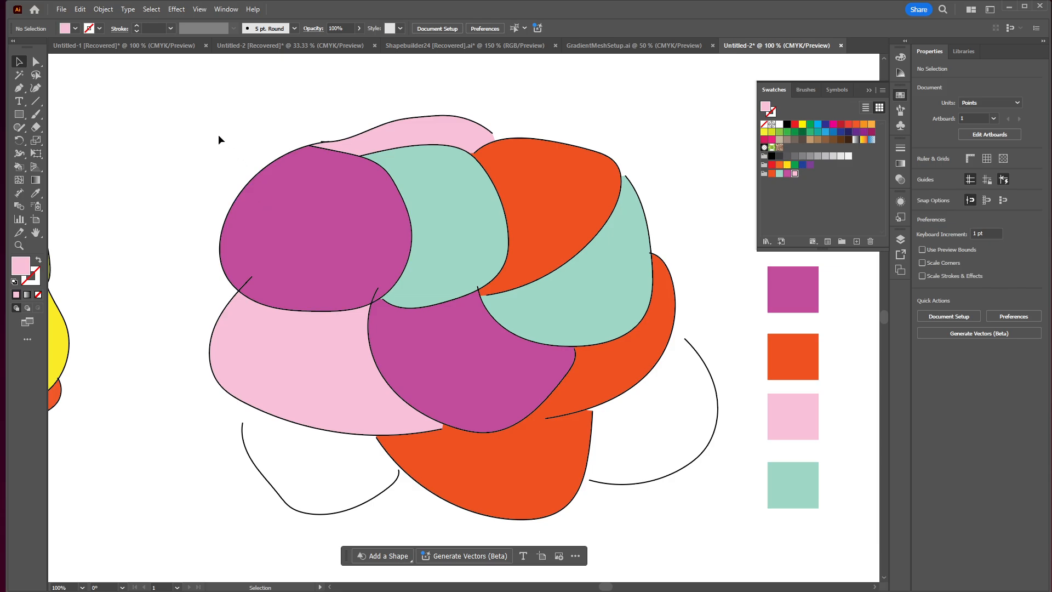
drag(218, 140, 604, 404)
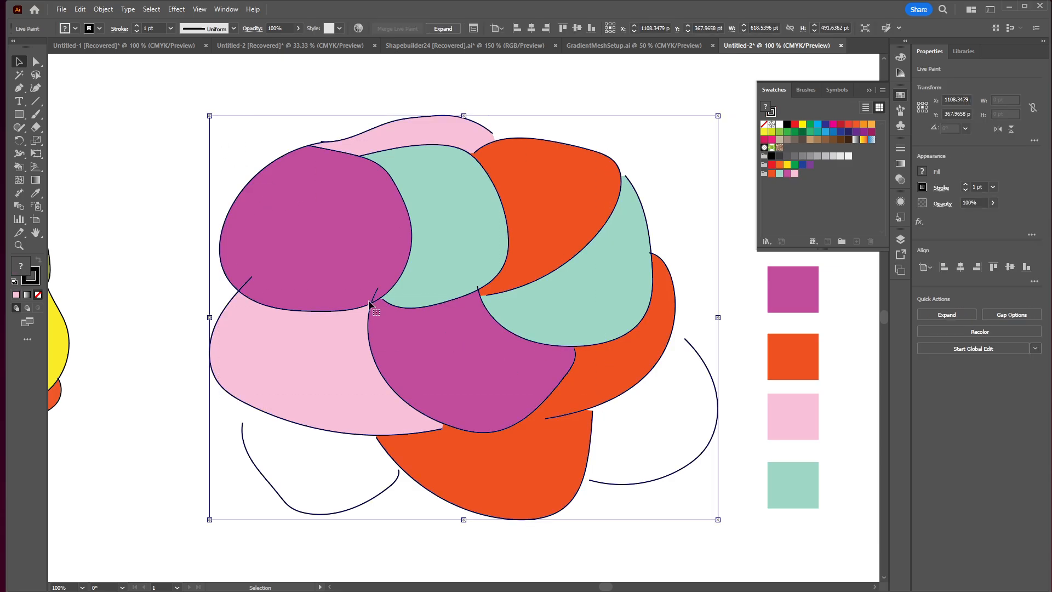
click(104, 9)
mouse_move(230, 411)
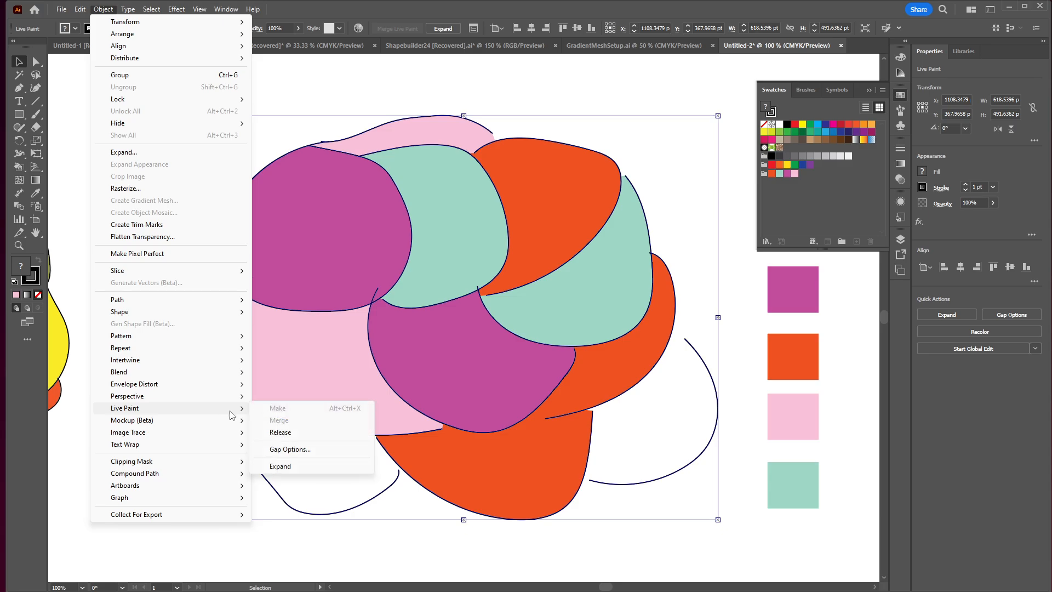
click(326, 450)
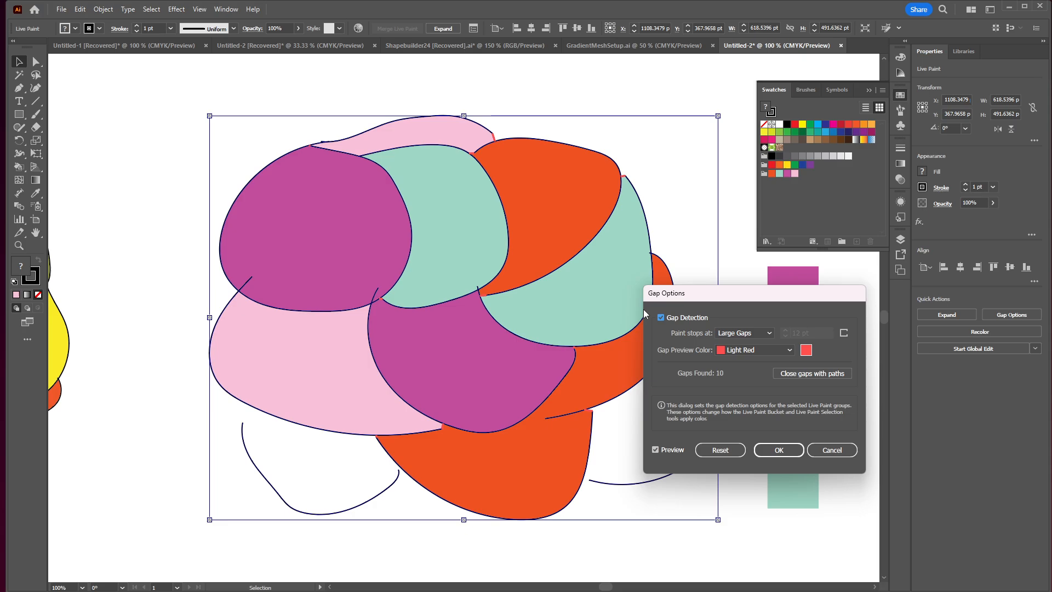
click(741, 332)
click(745, 367)
Raise the custom gap size for the cluster's gap detection to 25 pt and apply it.
drag(779, 294, 893, 298)
click(898, 334)
click(899, 334)
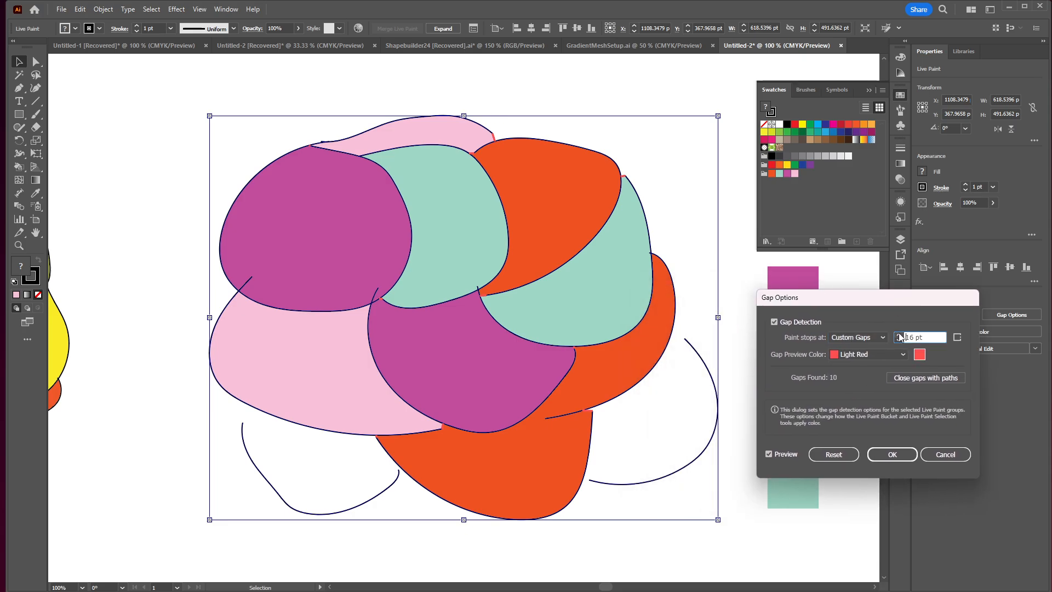
click(899, 334)
click(898, 334)
click(899, 333)
click(899, 334)
click(899, 334)
click(899, 333)
click(893, 455)
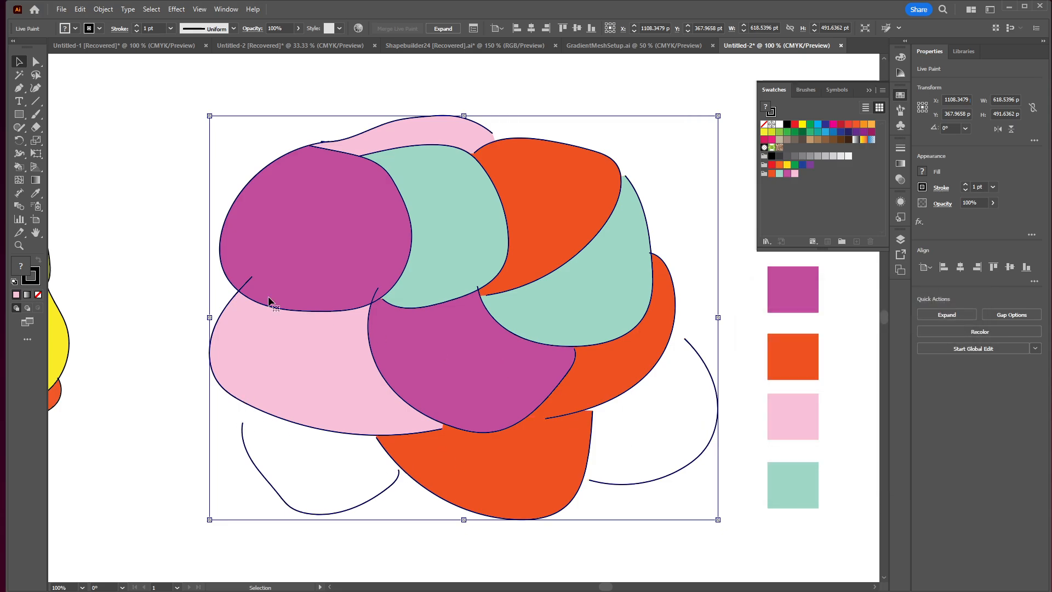
With the Live Paint Bucket, browse the gradient swatches, return to the color group's light pink, and fill the bottom middle rock.
click(19, 167)
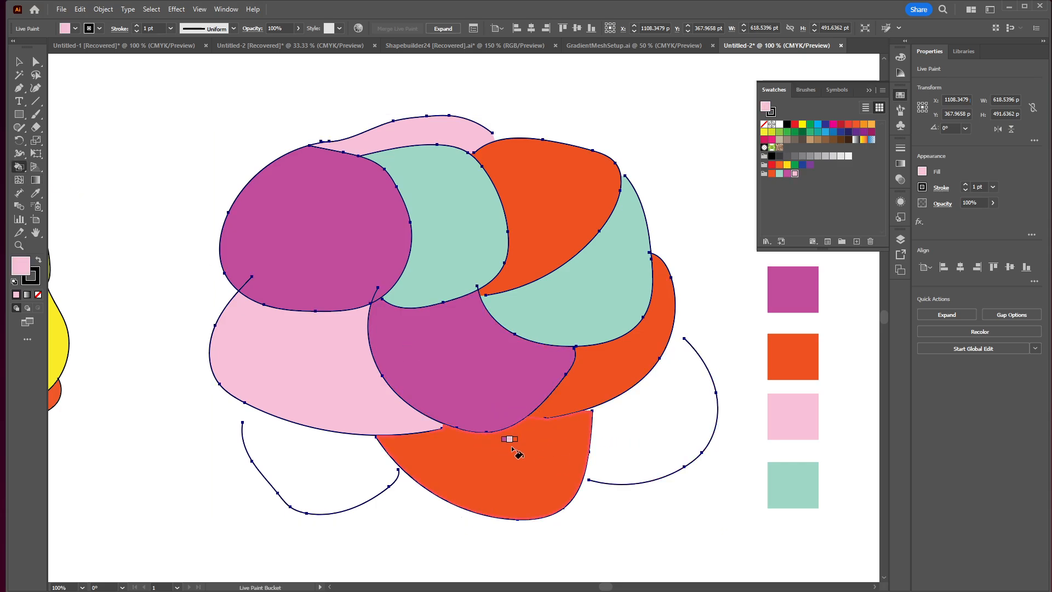
key(Down)
key(Left)
key(Left)
key(Left)
key(Left)
key(Left)
key(Left)
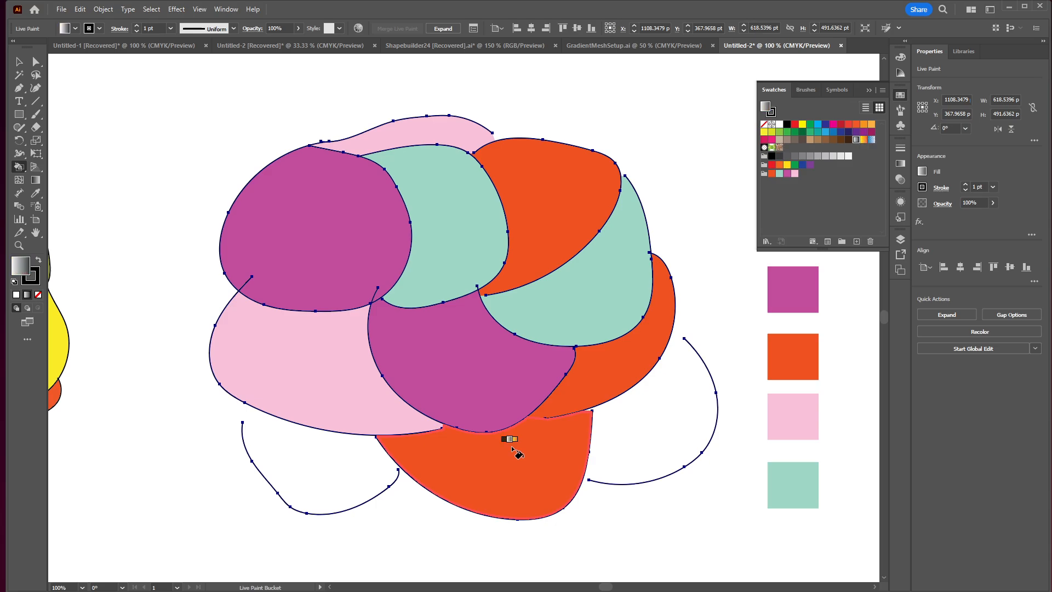
click(795, 173)
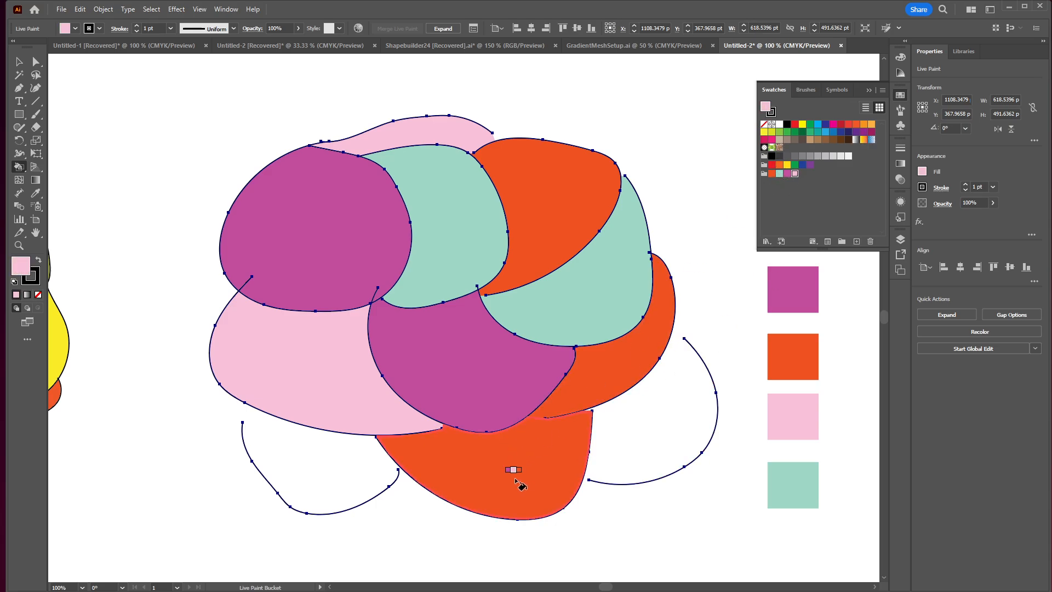
click(513, 473)
Refill the bottom middle rock with mint green and fill the lower-right rock with magenta.
key(Left)
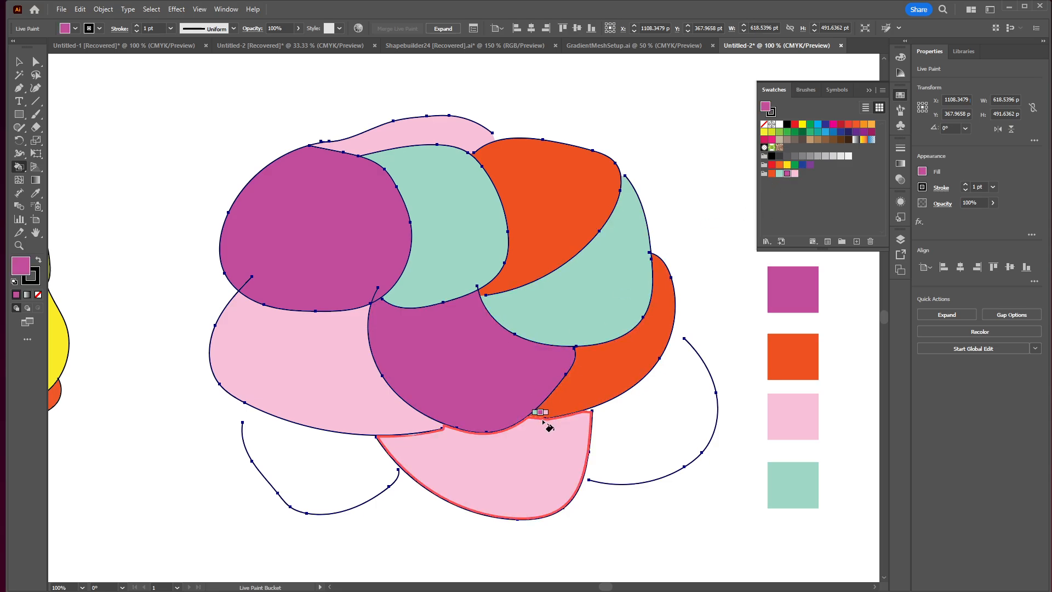
key(Left)
click(561, 435)
key(Right)
click(631, 442)
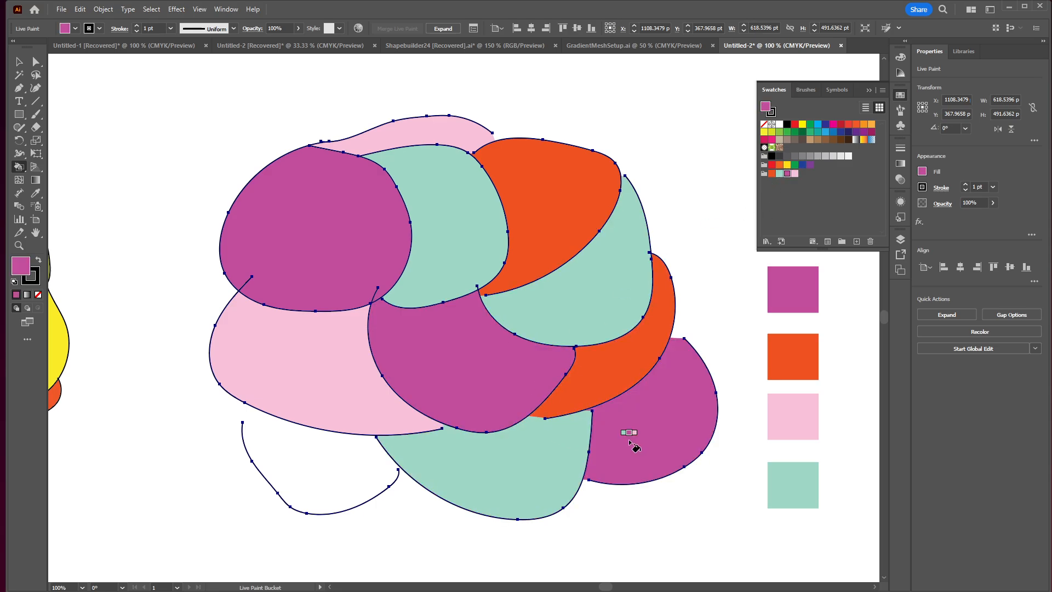
Fill the lower-left rock with light pink, refill it with orange, and deselect the cluster.
key(Right)
click(352, 473)
key(Left)
key(Left)
key(Left)
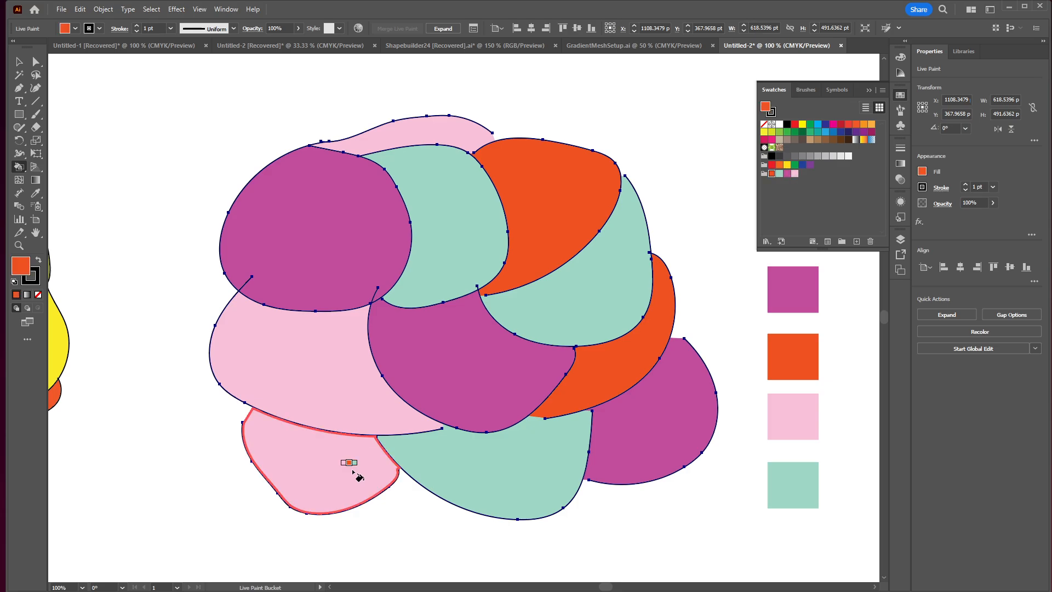
click(352, 472)
click(20, 62)
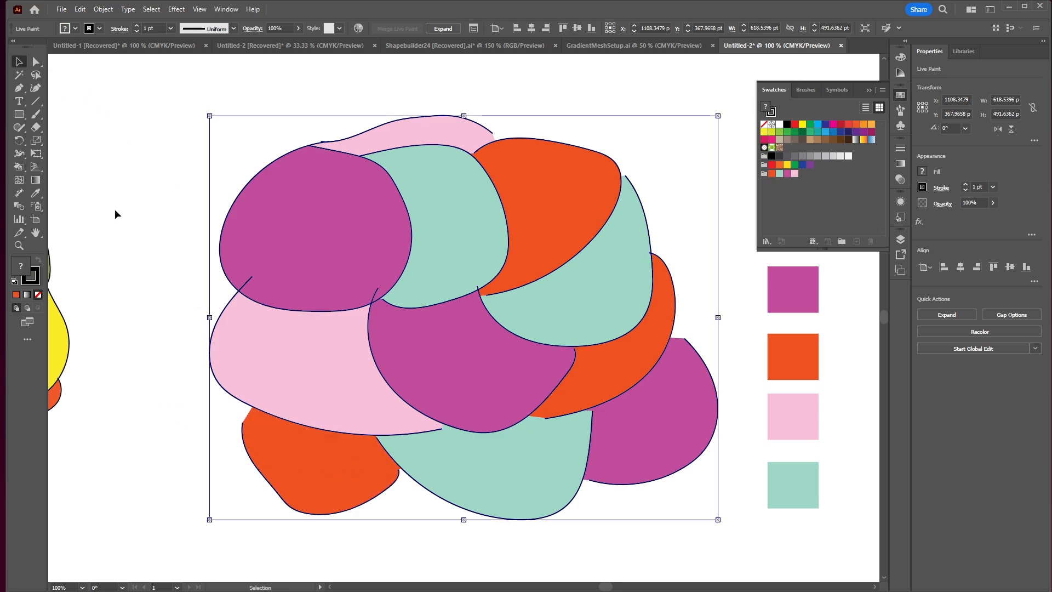
click(114, 212)
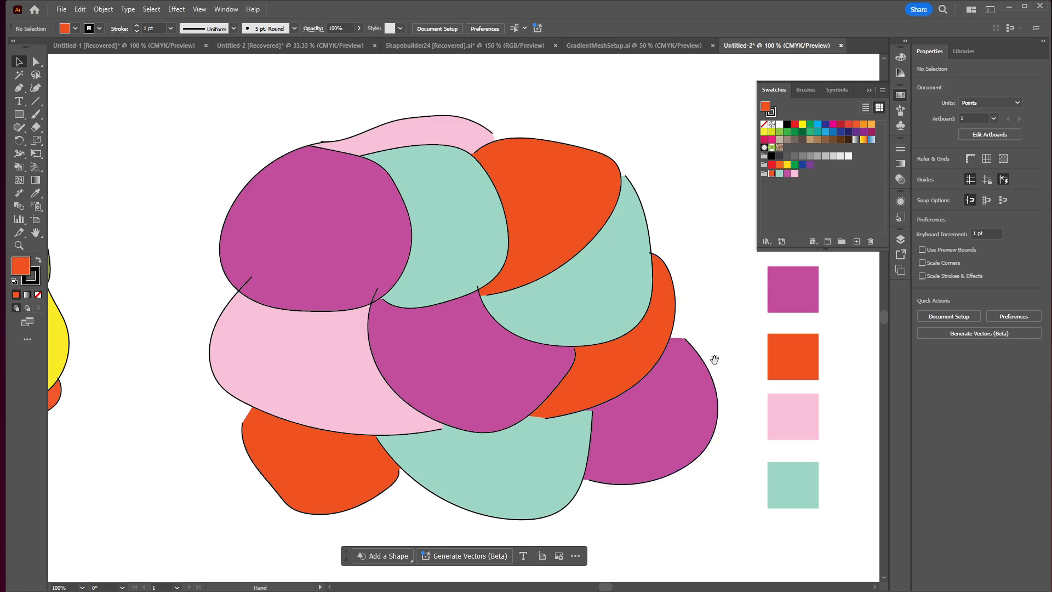
Select the rock cluster again and set its Live Paint gap detection to Medium Gaps.
drag(714, 360, 740, 335)
click(420, 346)
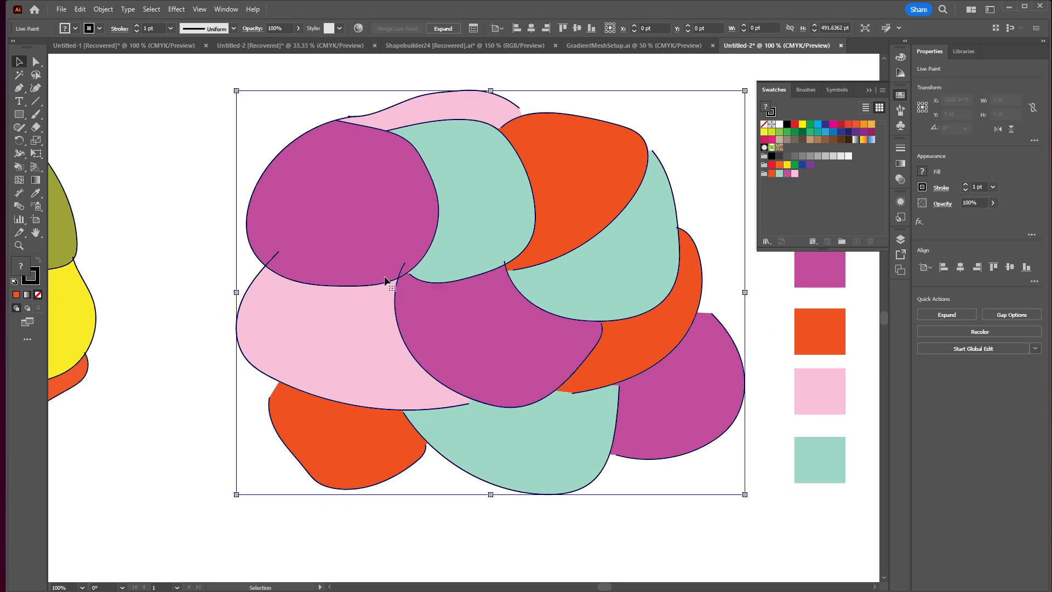
click(103, 9)
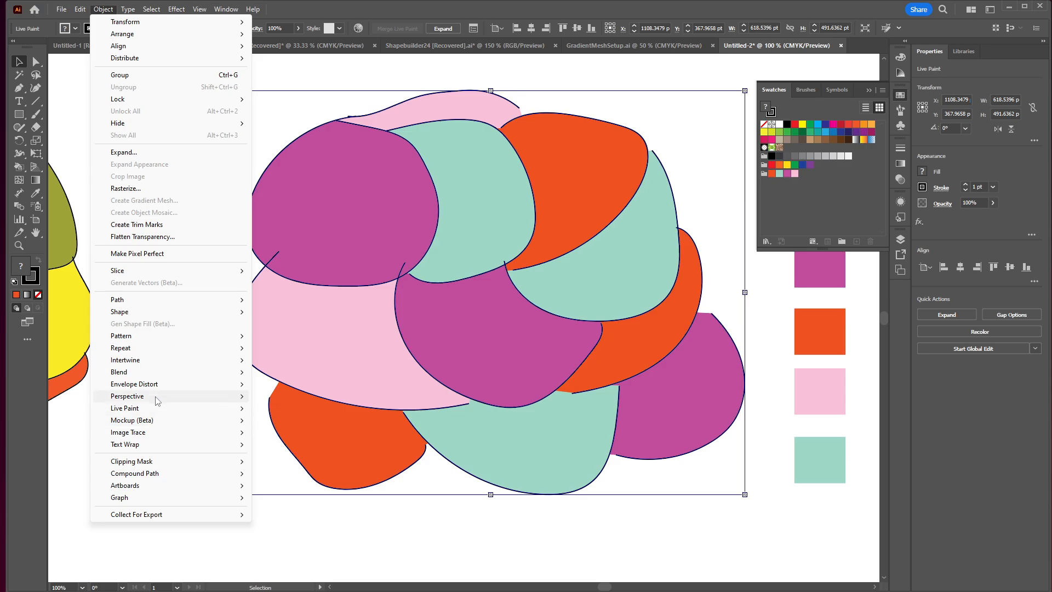
mouse_move(165, 409)
click(367, 450)
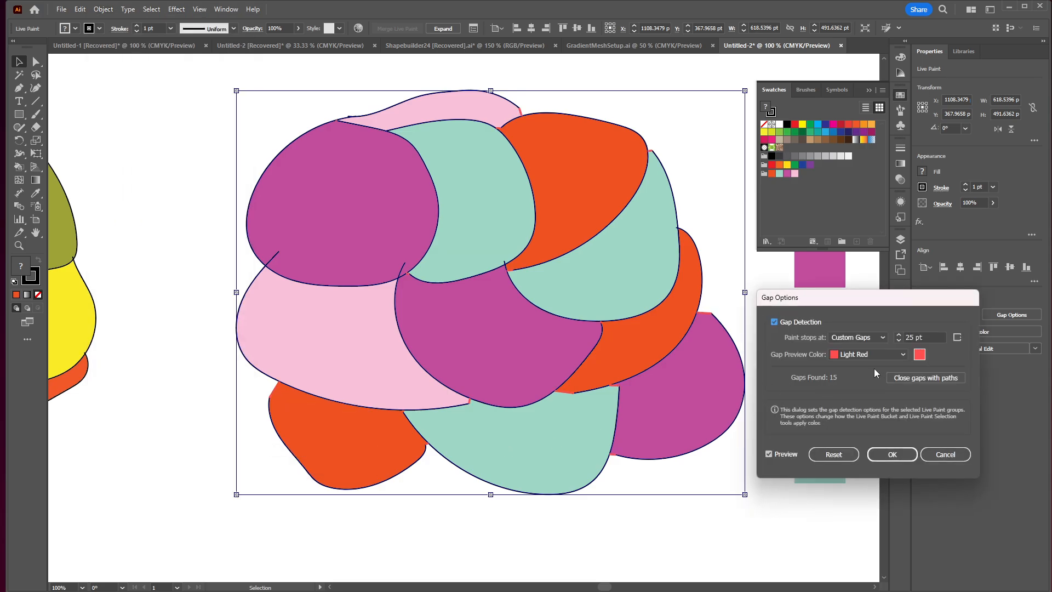
click(879, 338)
click(866, 363)
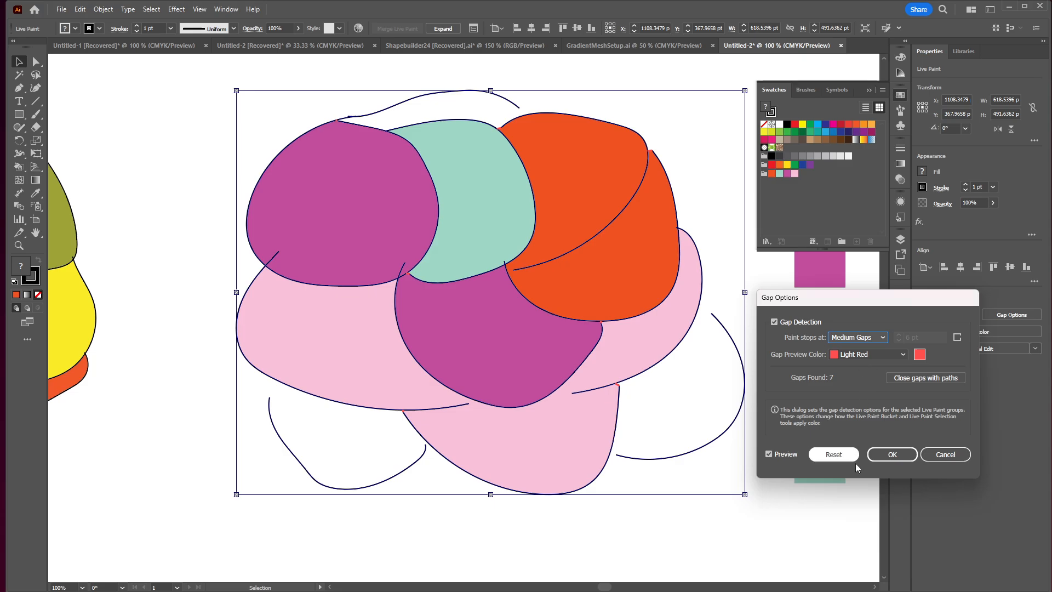
click(891, 456)
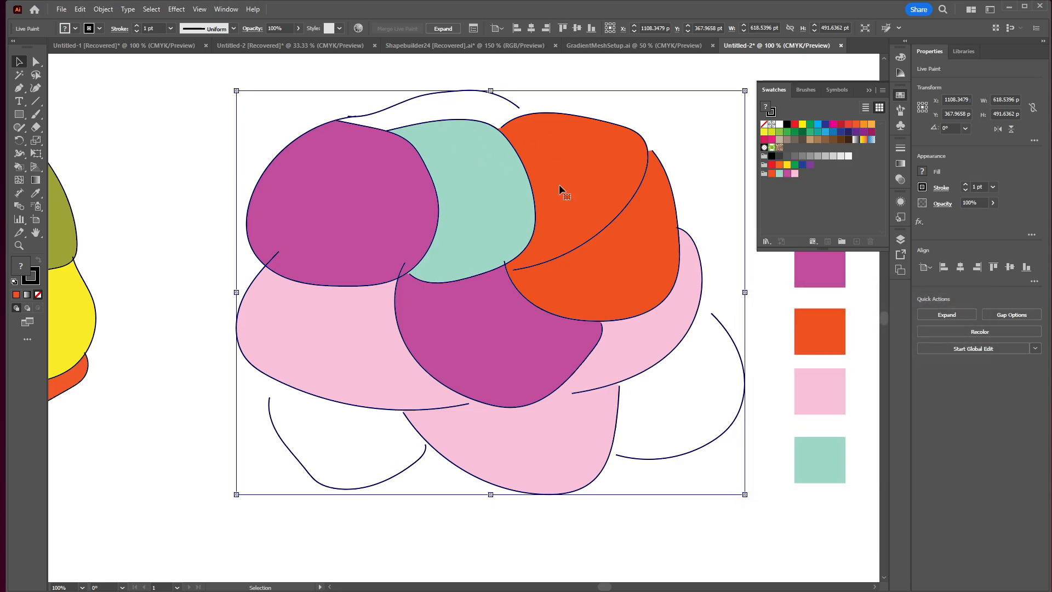
With the Paintbrush, draw short strokes bridging the open gaps around the lower-left, lower-right, top back and centre rock outlines.
click(36, 114)
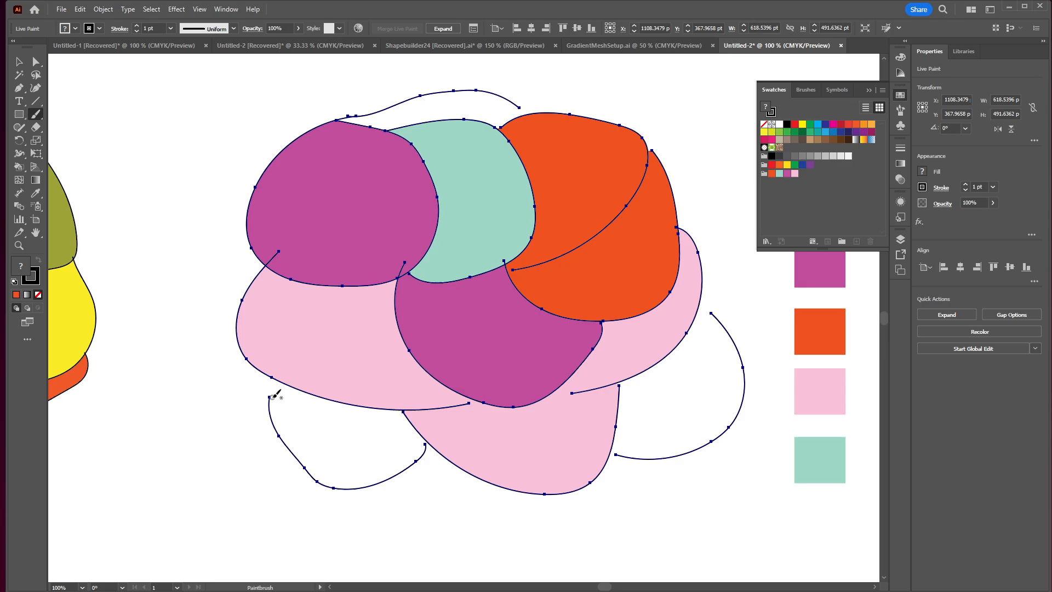
drag(269, 395, 277, 376)
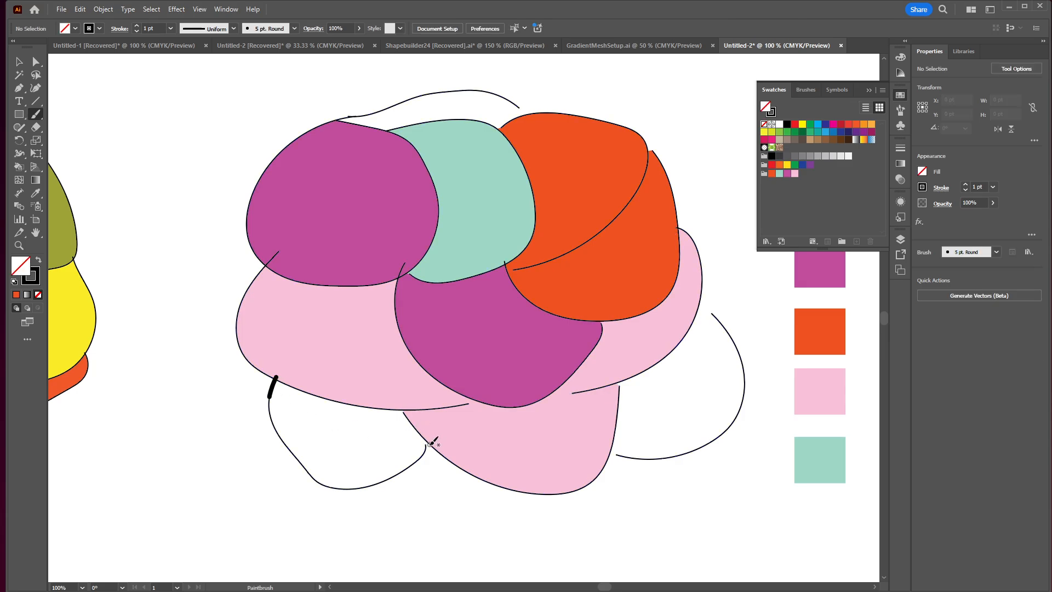
drag(427, 448, 427, 439)
drag(621, 455, 605, 452)
drag(717, 315, 700, 302)
drag(519, 103, 523, 116)
drag(577, 393, 464, 402)
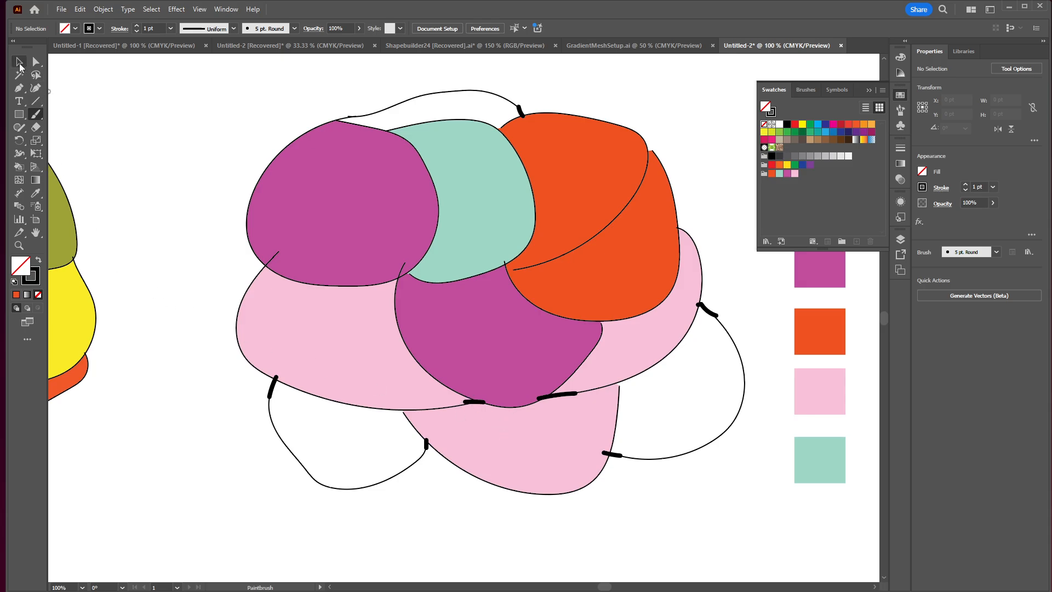
Select the cluster with its bridging strokes and merge them into the Live Paint group, accepting the loss of brush appearance.
click(19, 61)
drag(236, 83, 752, 498)
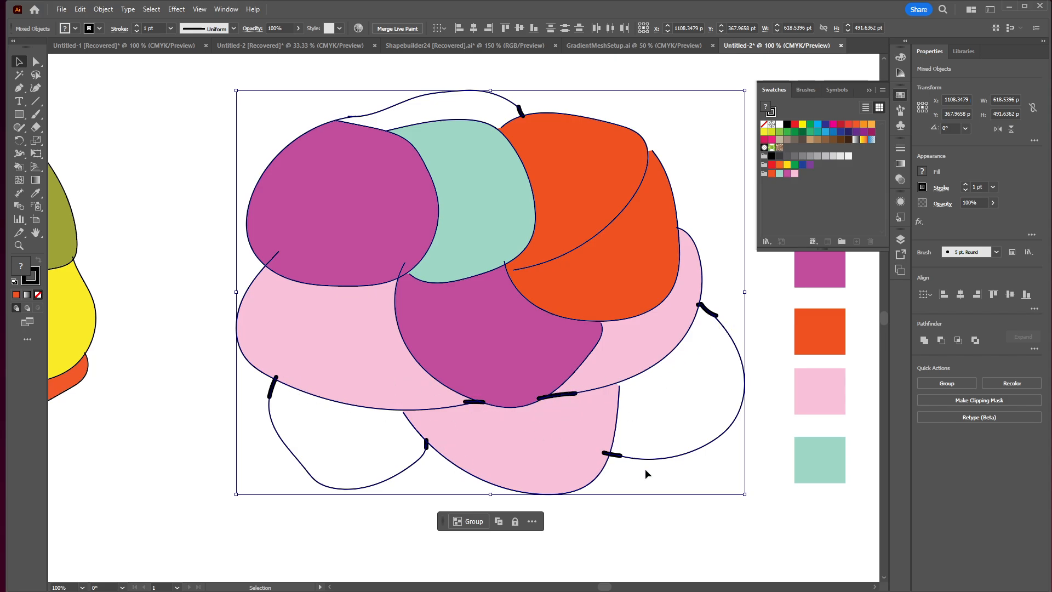
click(97, 11)
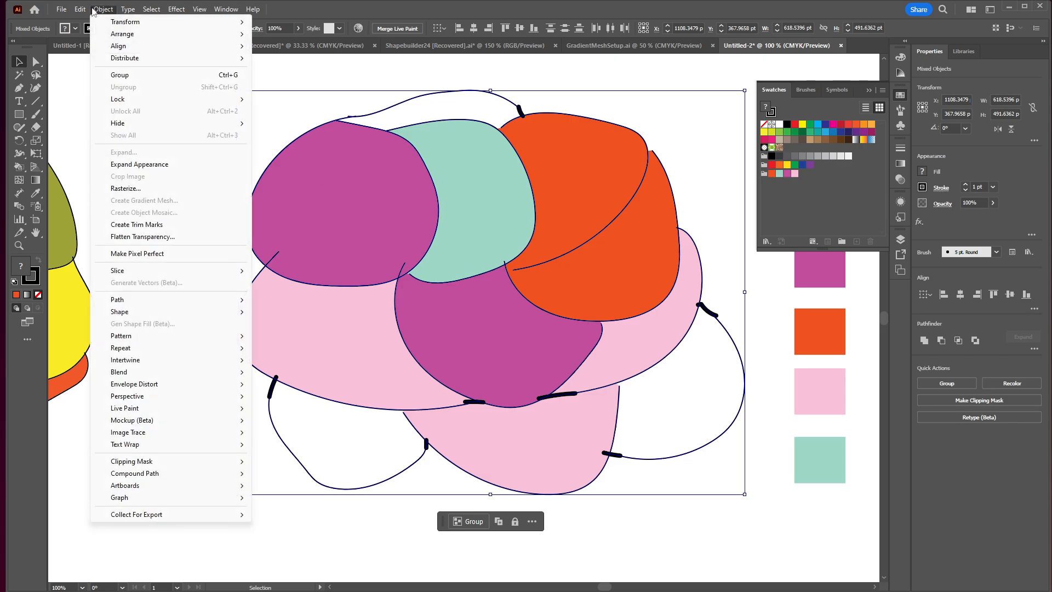
mouse_move(175, 412)
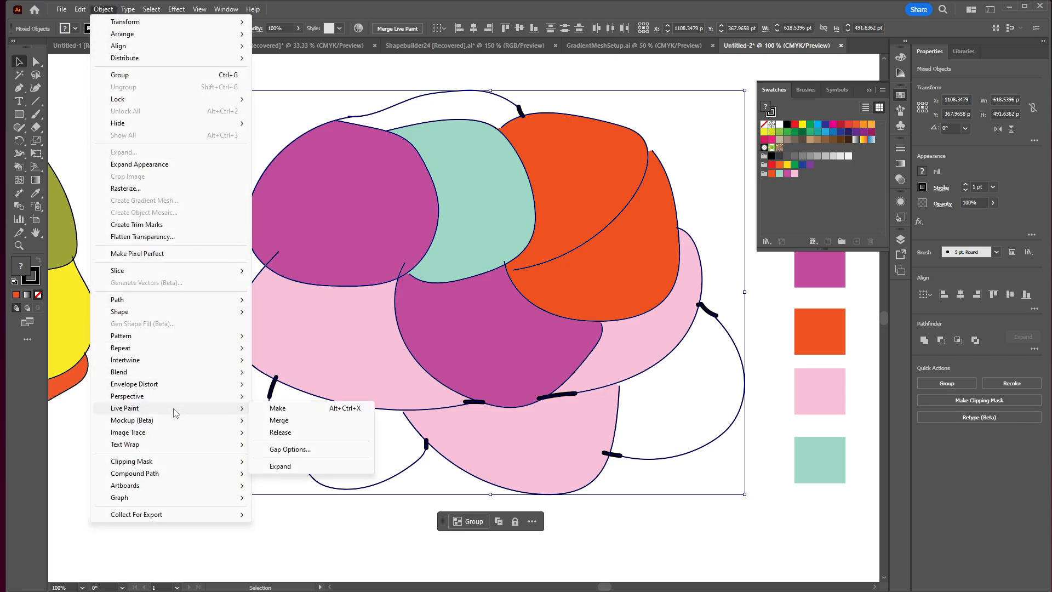
click(279, 421)
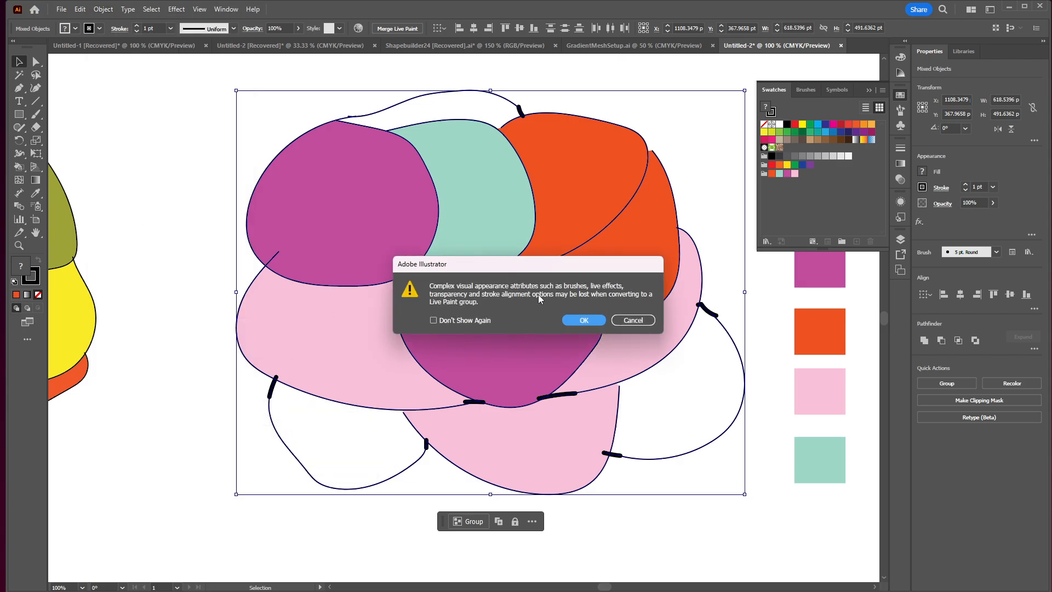
click(583, 320)
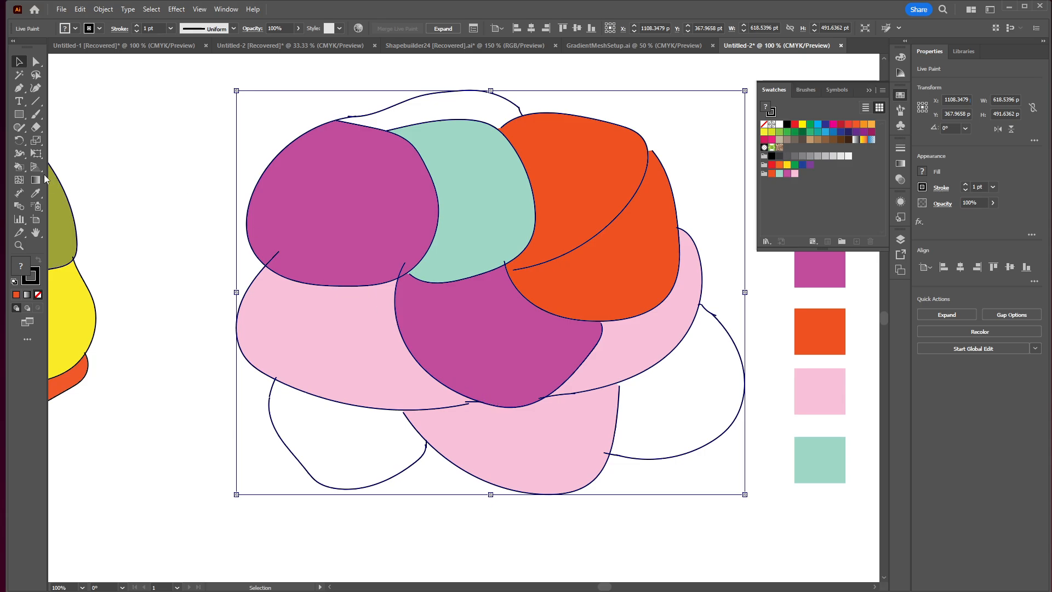
With the Live Paint Bucket, fill the closed lower-right rock with the yellow swatch.
click(19, 167)
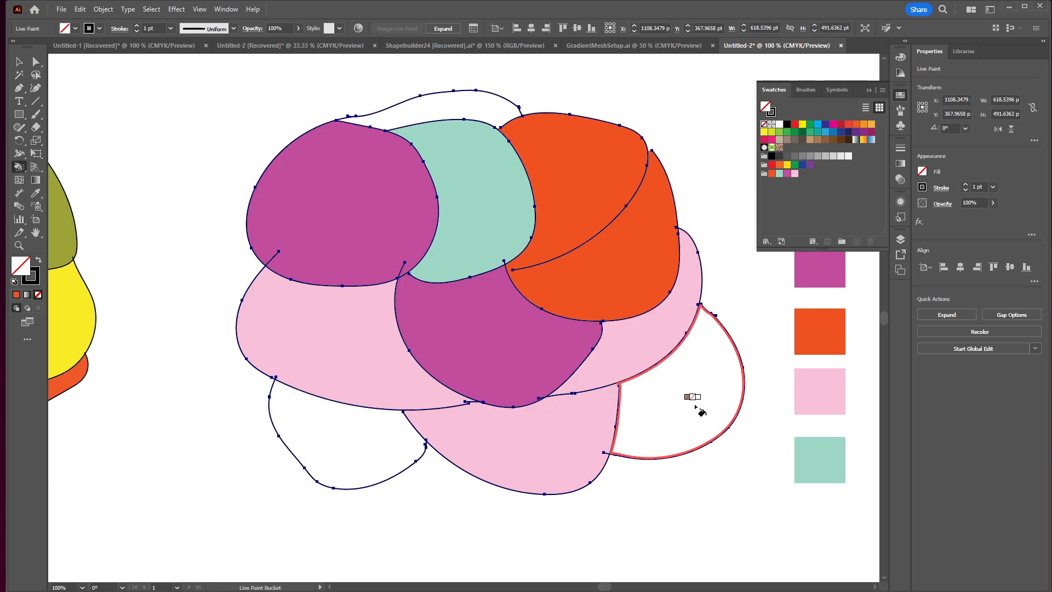
key(Right)
key(Right)
key(Right)
key(Right)
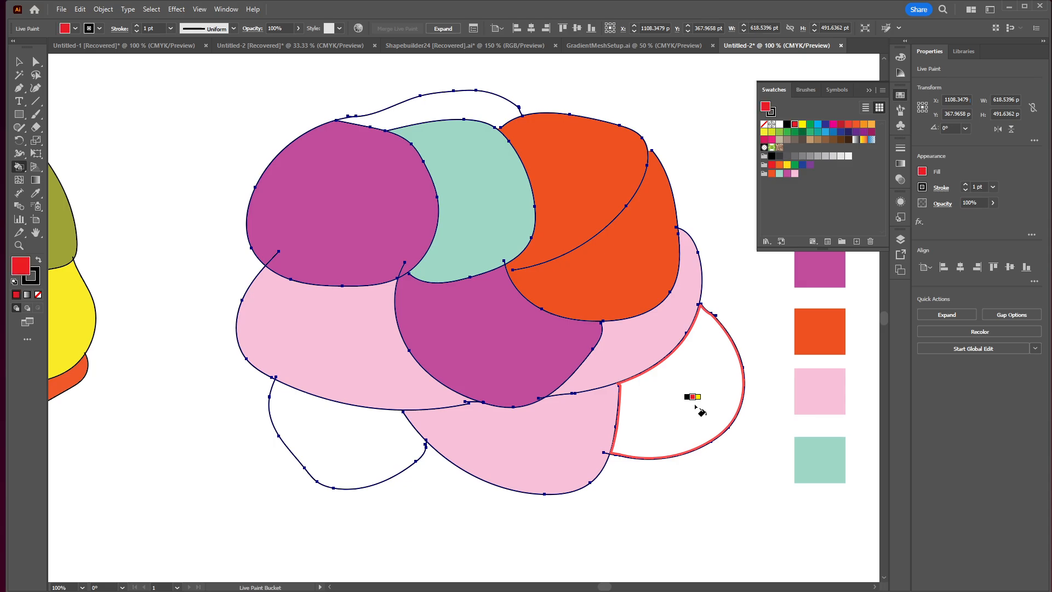
click(695, 406)
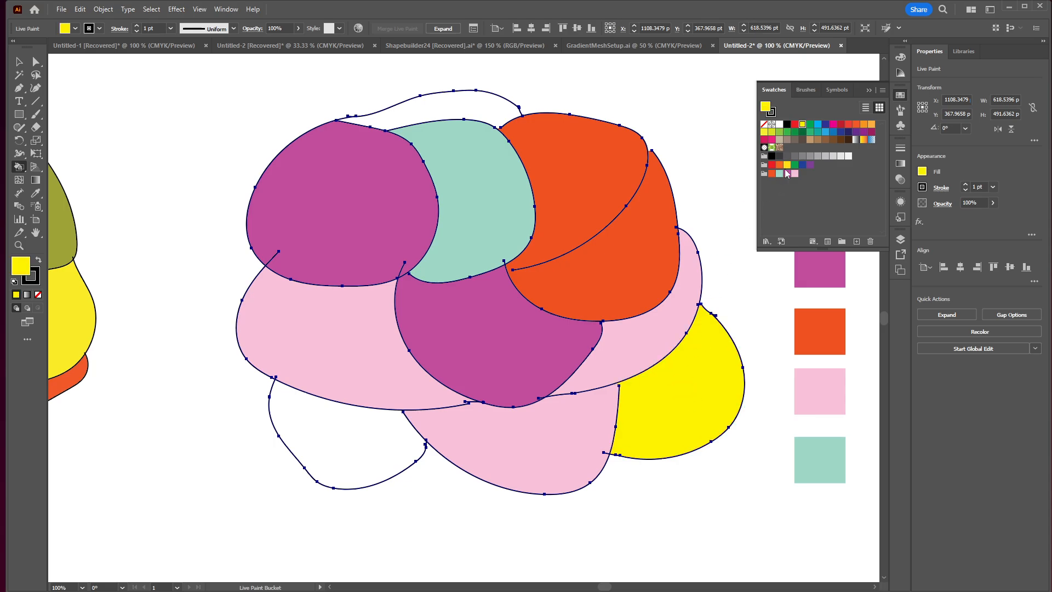
Fill the lower-right rock with the magenta swatch and the lower-left rock with the orange swatch using the Live Paint Bucket.
click(788, 173)
click(673, 404)
key(Right)
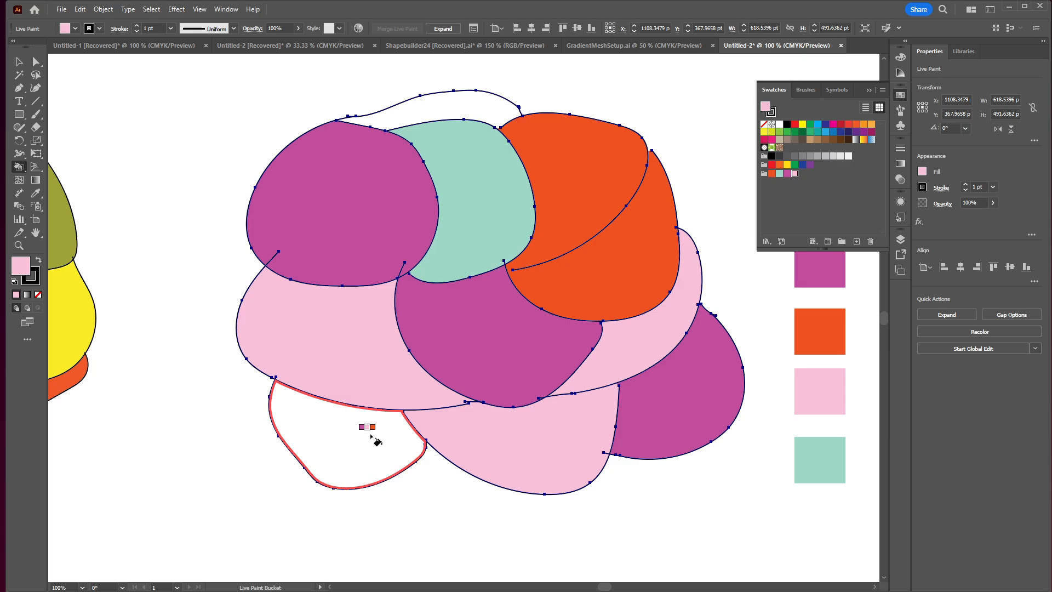
click(376, 438)
key(Right)
click(376, 439)
Fill the wide middle-left rock with the mint swatch and the open back rock at the cluster's top with magenta.
key(Right)
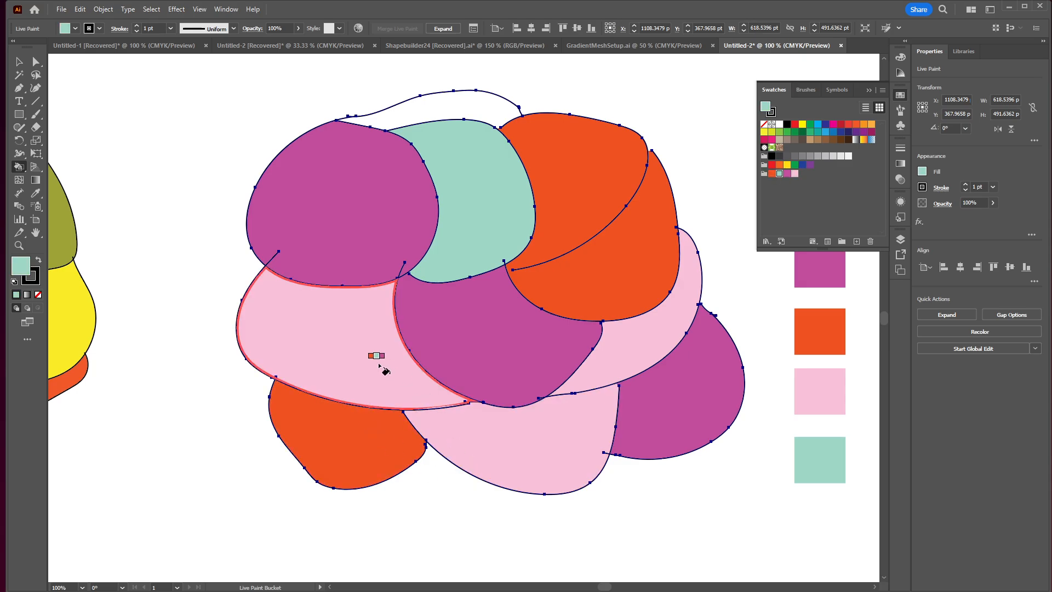
click(379, 366)
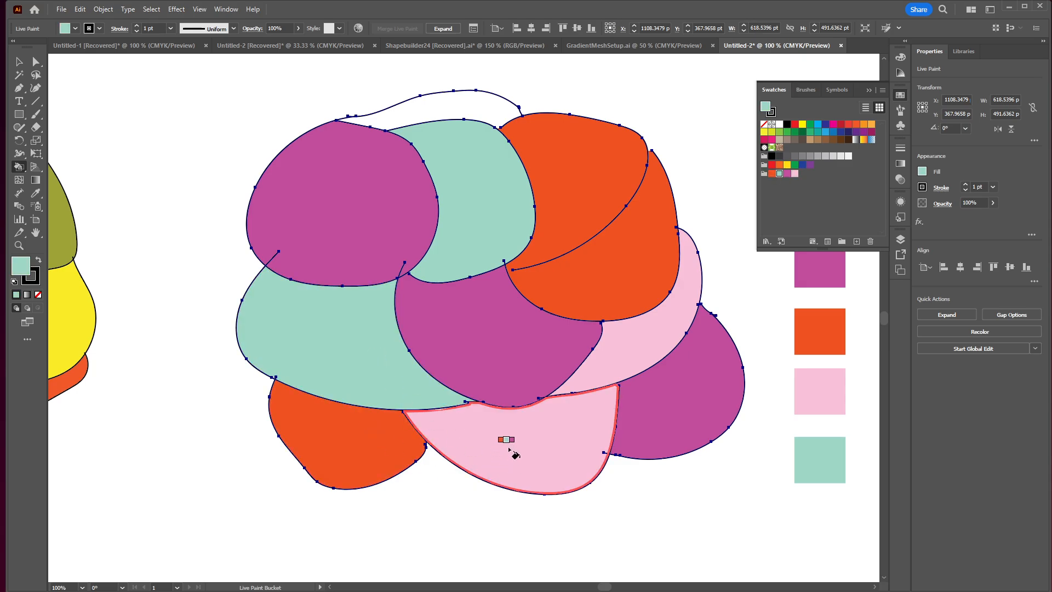
key(Right)
click(438, 117)
Select the whole rock cluster and look over its Live Paint commands, leaving it unchanged and deselected.
click(19, 62)
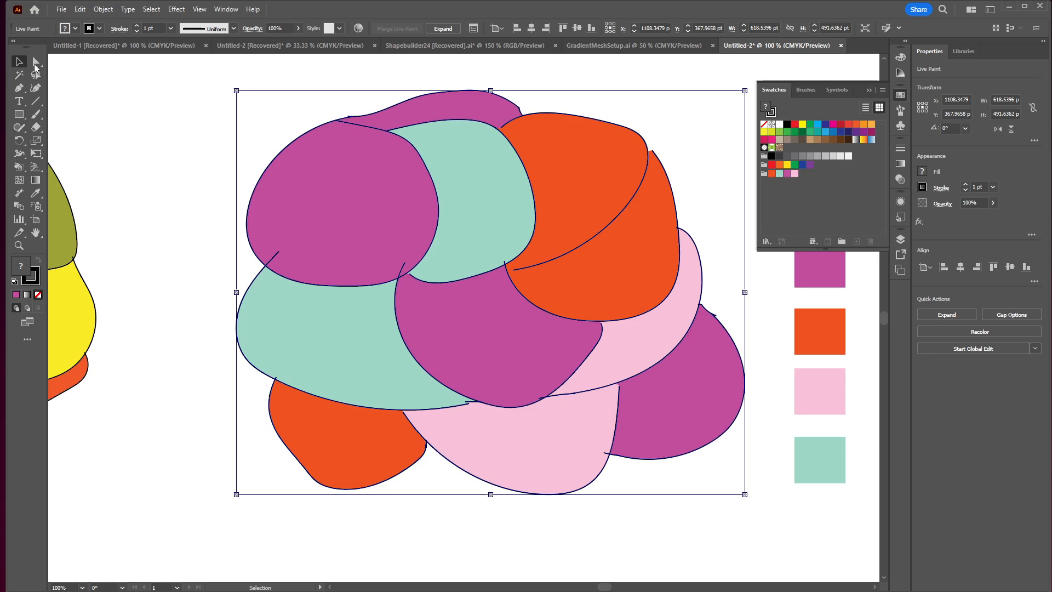
mouse_move(178, 87)
mouse_down()
mouse_move(594, 282)
mouse_move(764, 513)
mouse_up()
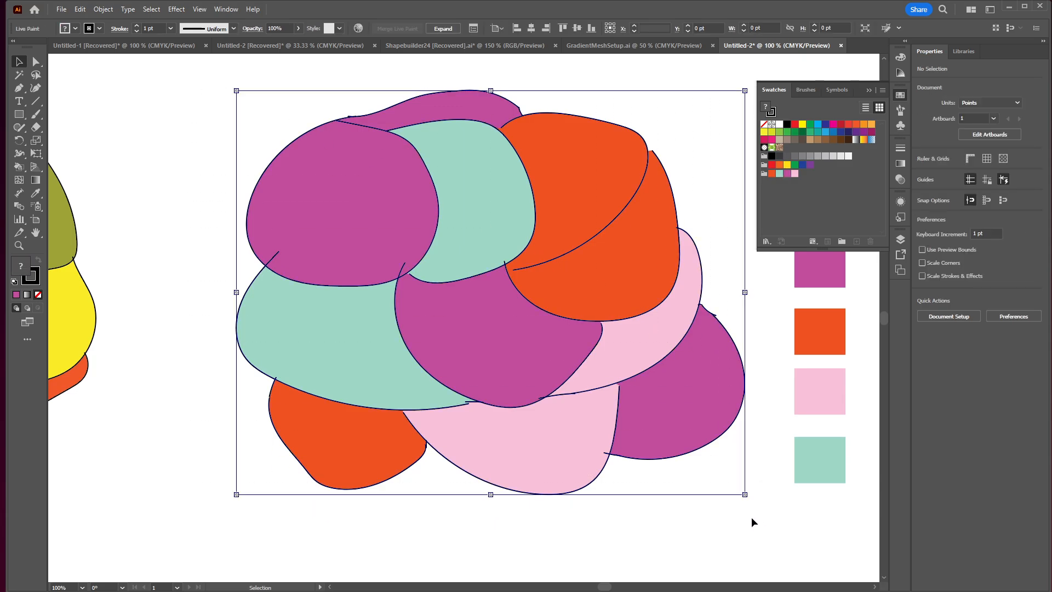
click(103, 9)
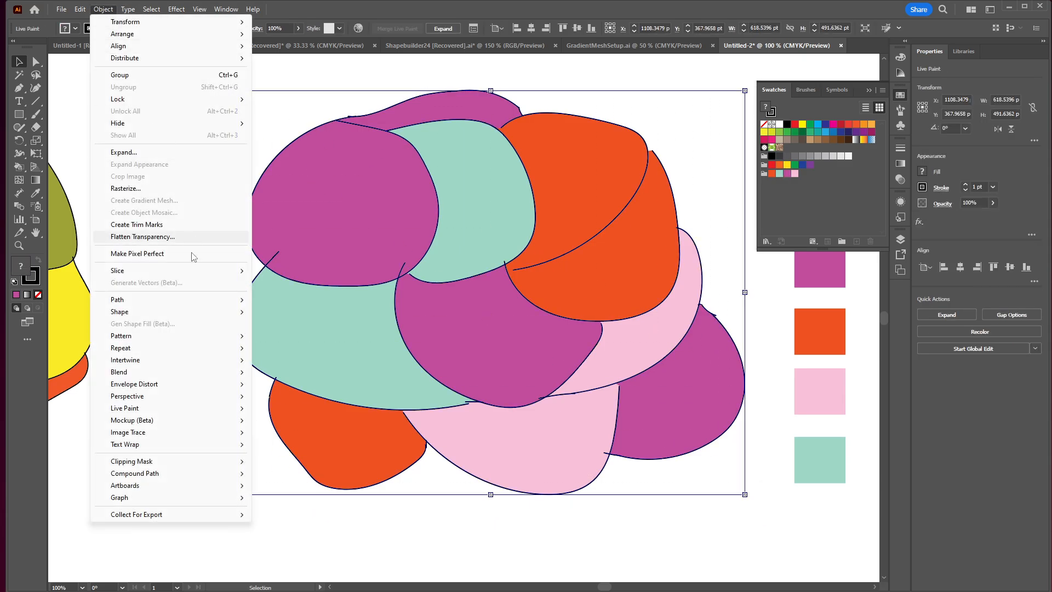
mouse_move(189, 413)
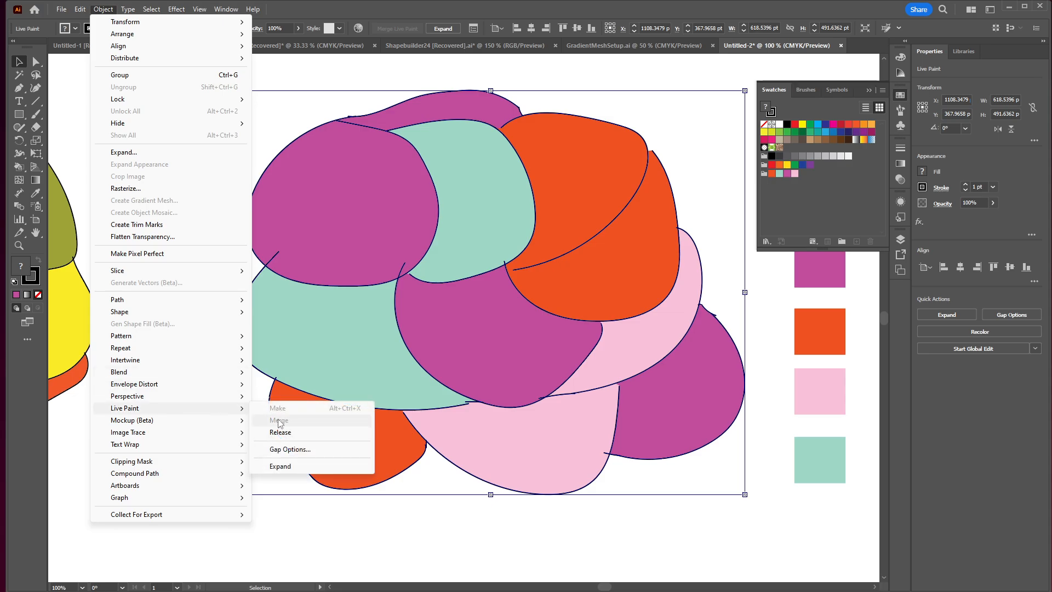
click(392, 515)
Move the black brush-outline group from above the artboard onto the coloured rock cluster.
key(ctrl+minus)
key(ctrl+minus)
key(ctrl+minus)
scroll(468, 298, up, 2)
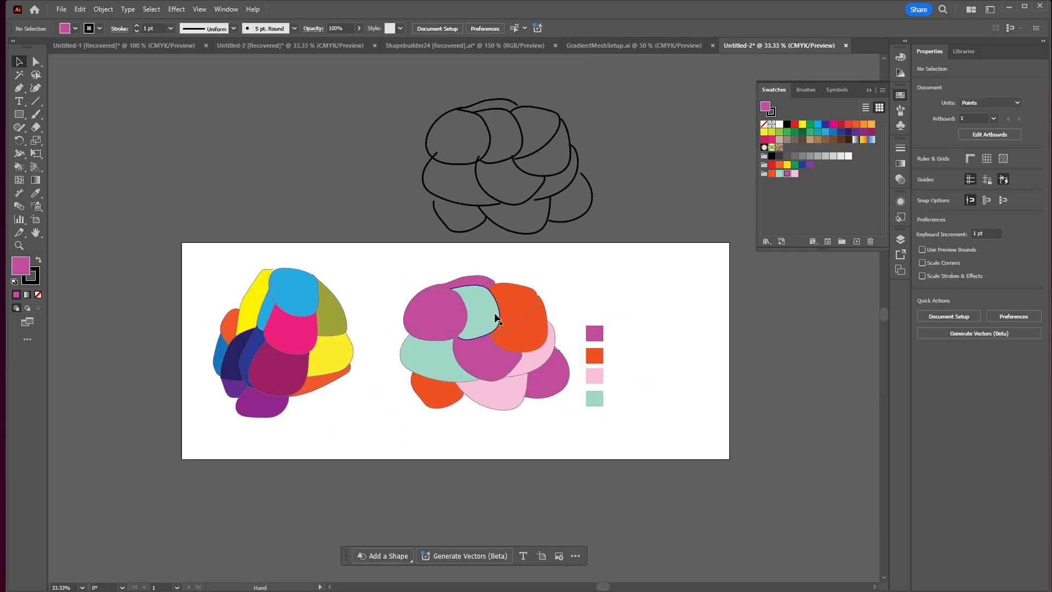
mouse_move(465, 109)
mouse_down()
mouse_move(426, 282)
mouse_move(449, 289)
mouse_up()
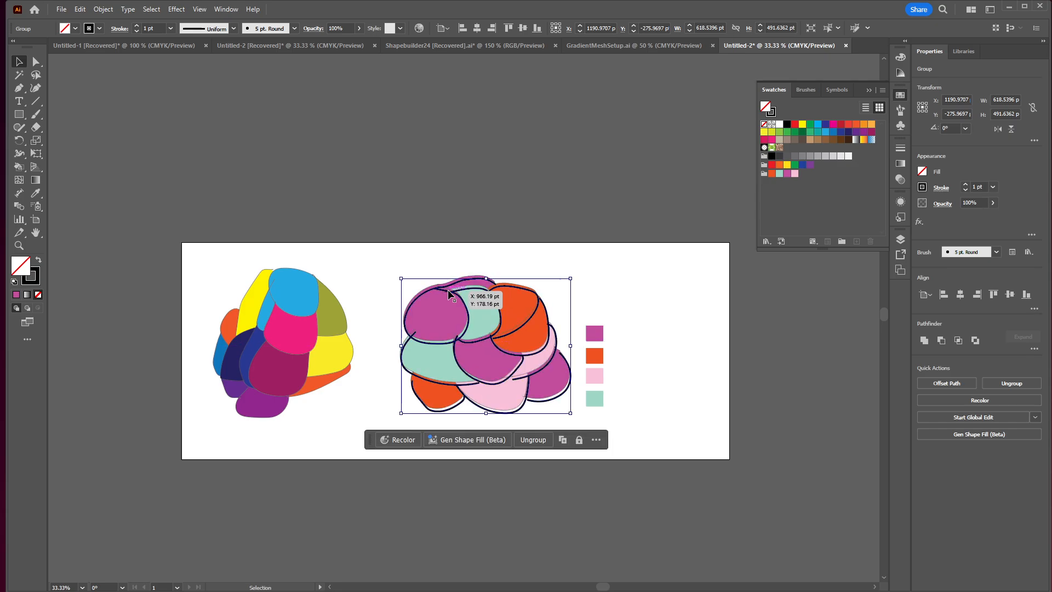
key(ctrl+equal)
key(ctrl+equal)
key(ctrl+equal)
key(ctrl+equal)
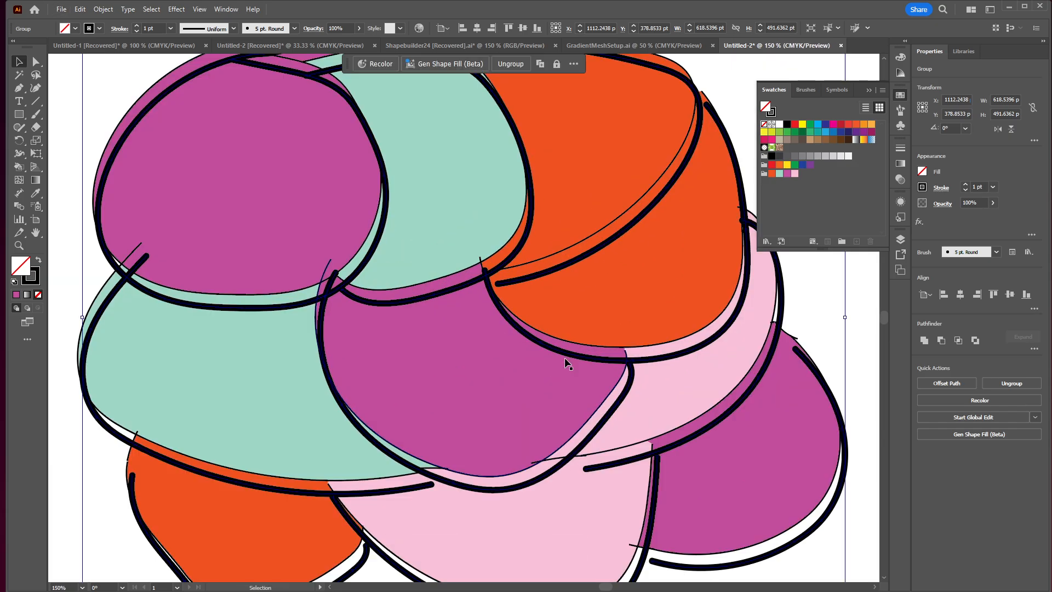
Nudge the brush-outline group 4 pt left and 9 pt up to match the edges of the coloured rocks.
key(Left)
key(Left)
key(Left)
key(Left)
key(Up)
key(Up)
key(Up)
key(Up)
key(Up)
key(Up)
key(Up)
key(Up)
key(Up)
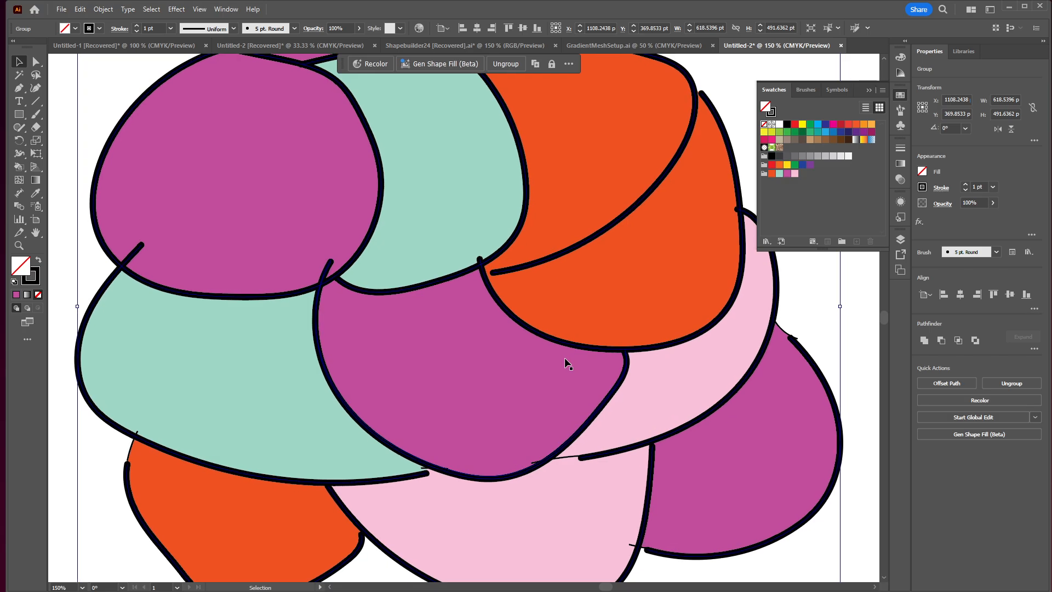
Shift the outline group very slightly sideways to snap it into line with the coloured cluster, and deselect it.
key(ctrl+minus)
key(ctrl+minus)
key(ctrl+minus)
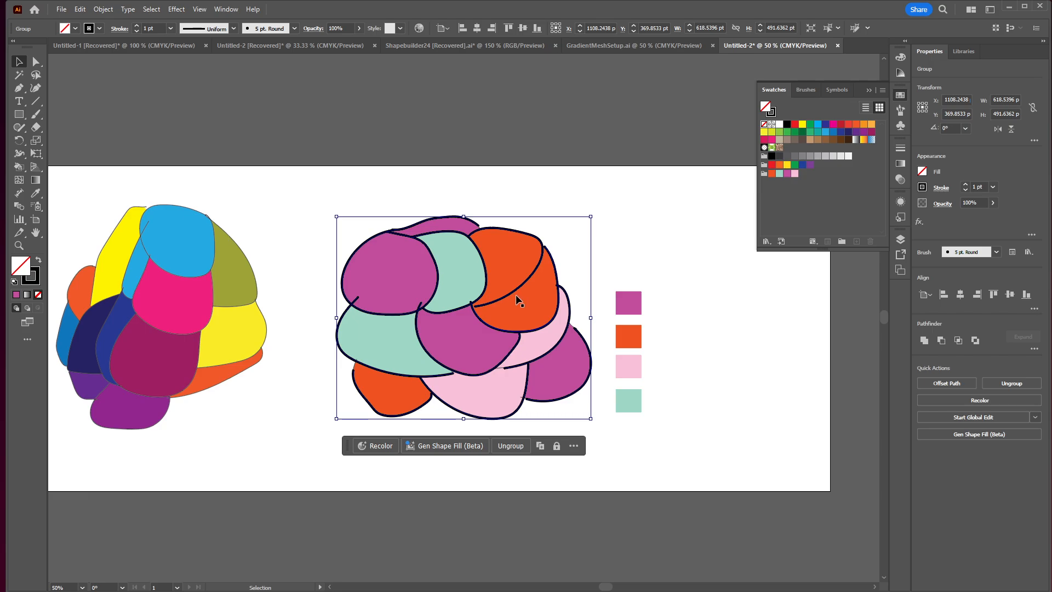
mouse_move(511, 293)
mouse_down()
mouse_move(518, 258)
mouse_move(499, 304)
mouse_move(512, 294)
mouse_up()
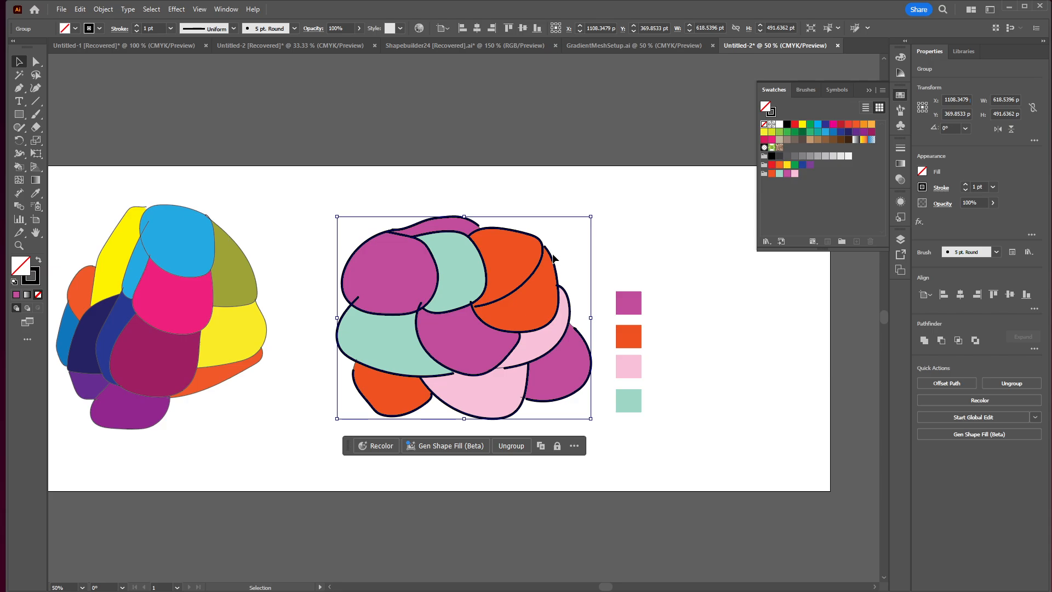
scroll(423, 284, left, 5)
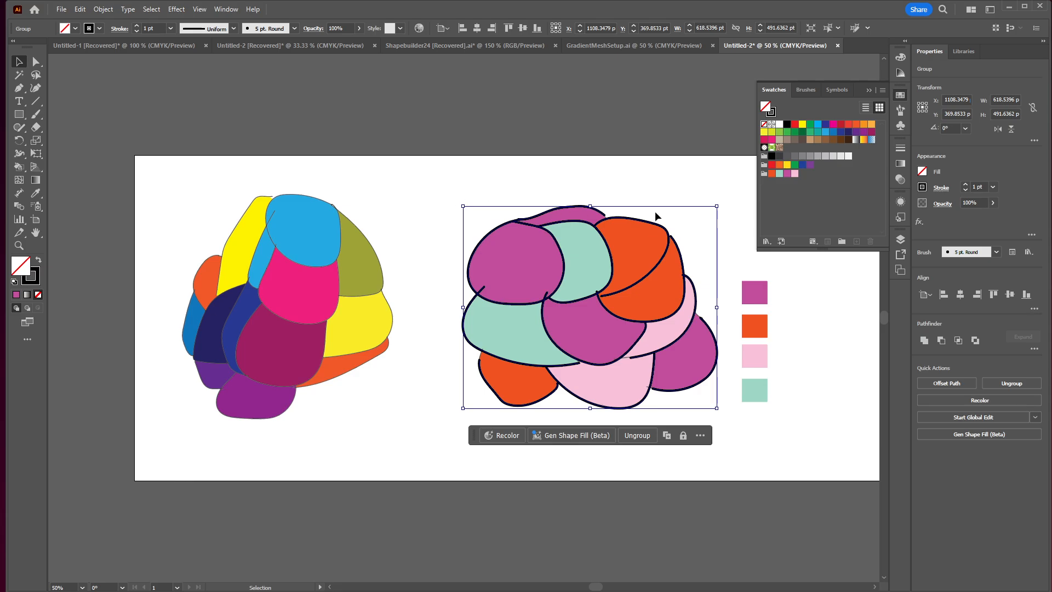
click(561, 193)
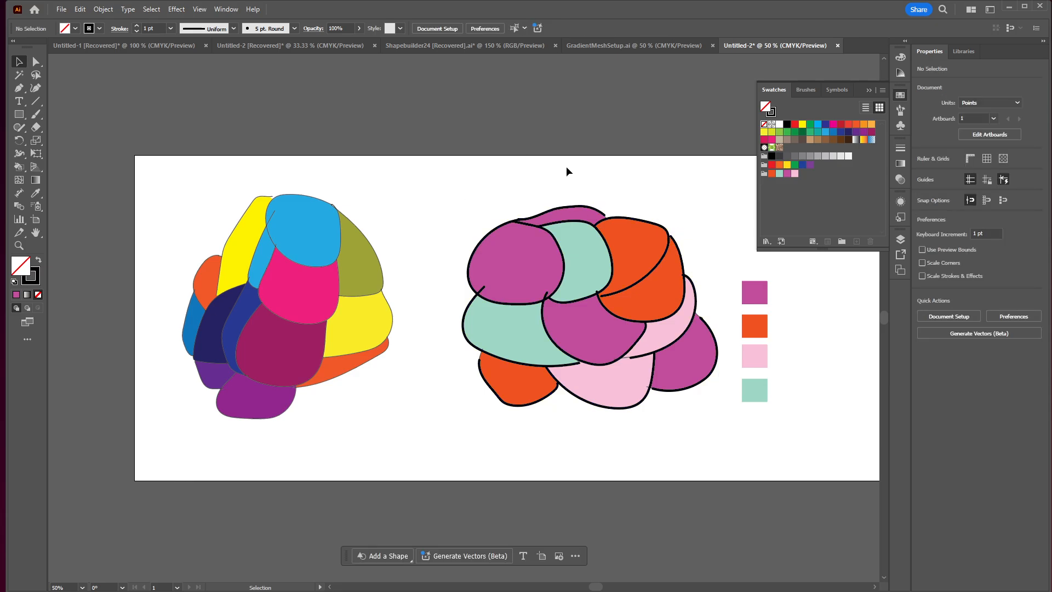
Hide the basics layer and show the layer holding the two robot template sketches.
drag(579, 143, 469, 141)
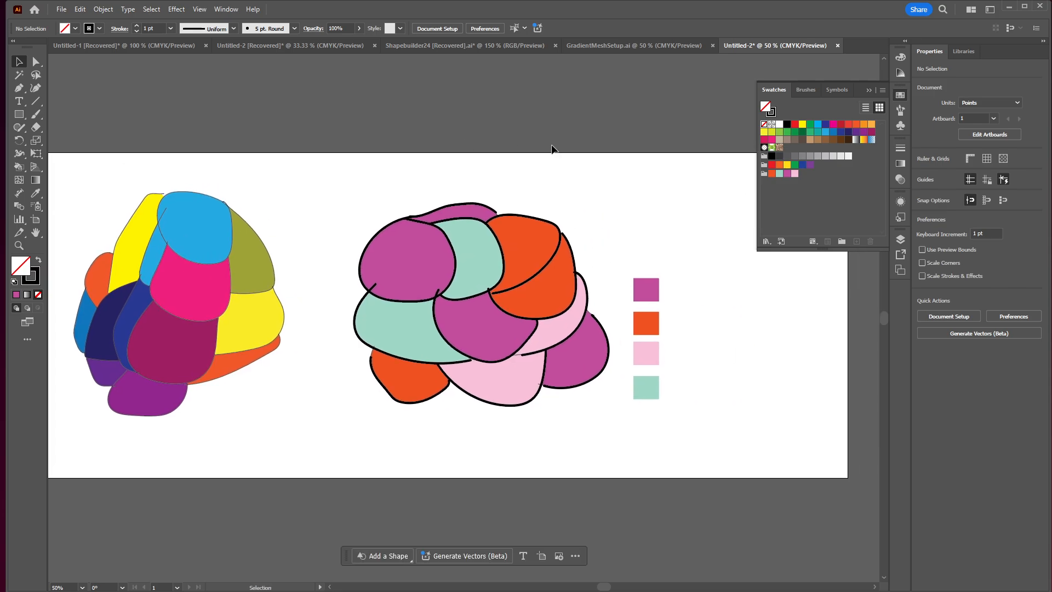
click(900, 239)
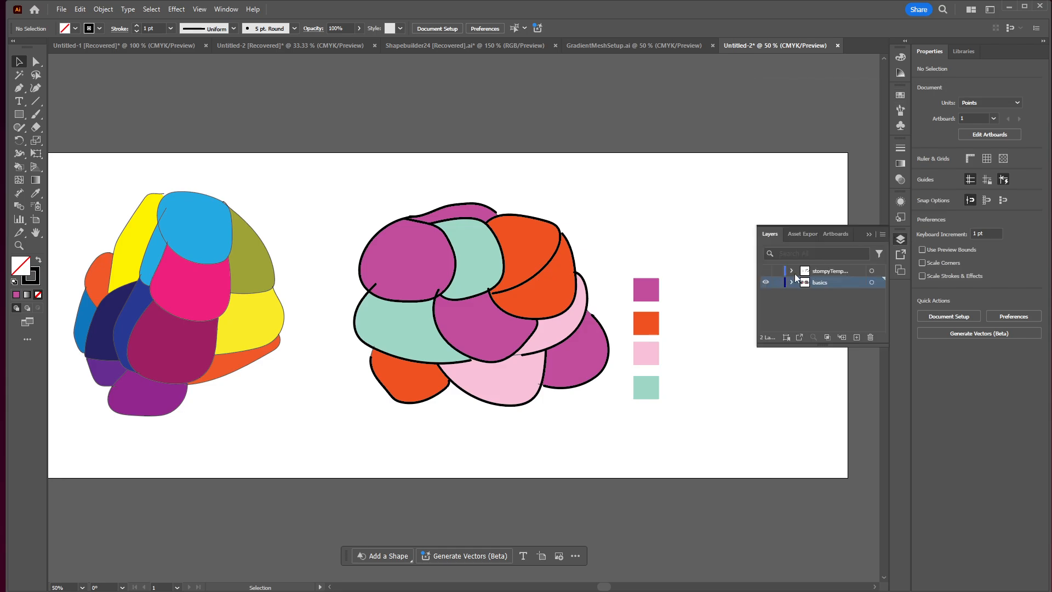
click(766, 282)
click(766, 271)
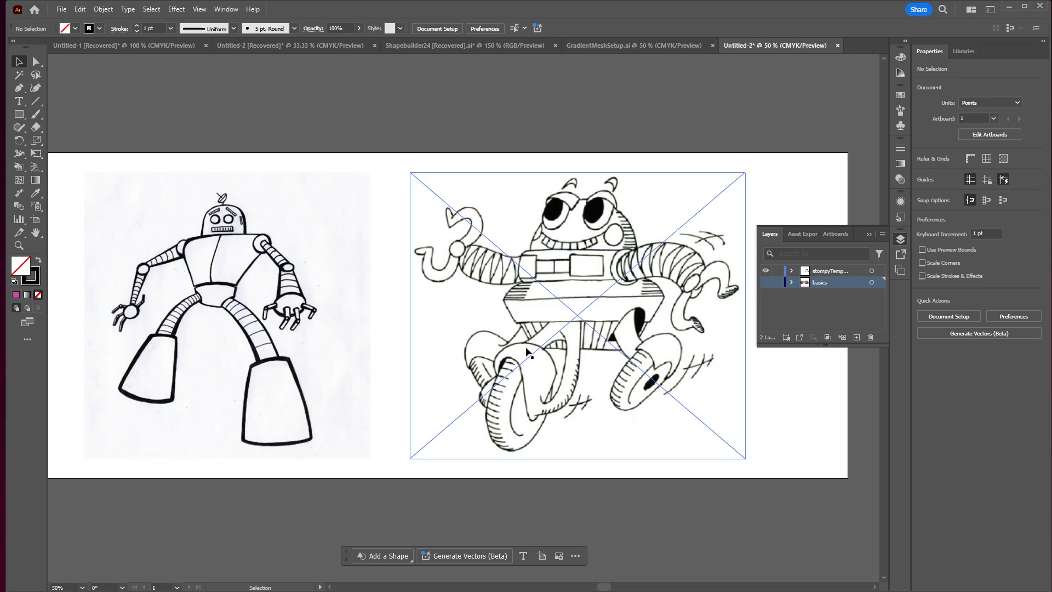
Select both linked robot sketches and embed them in the document.
click(323, 242)
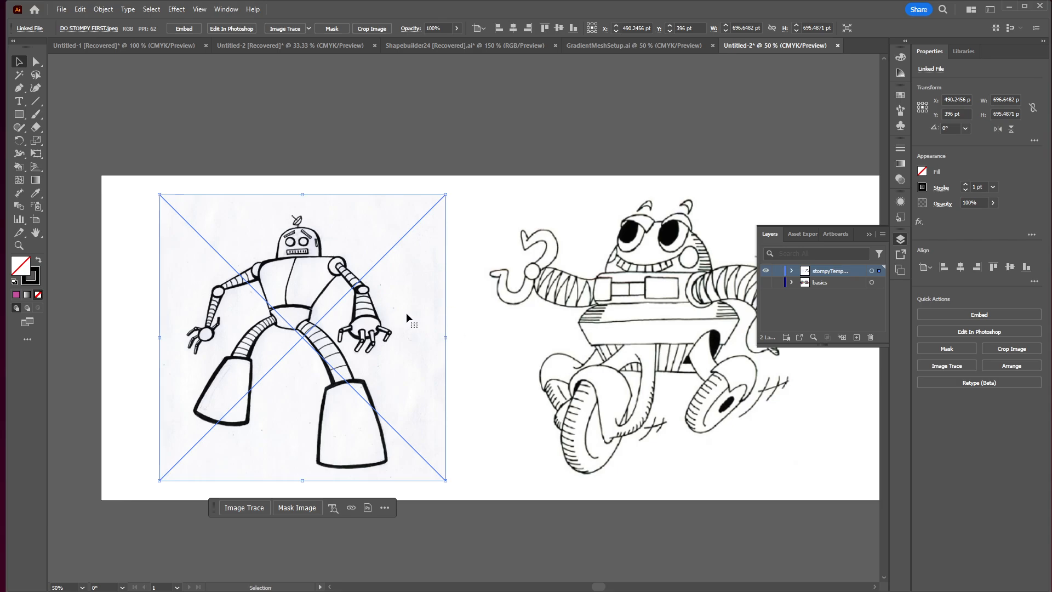
shift+click(616, 314)
click(138, 28)
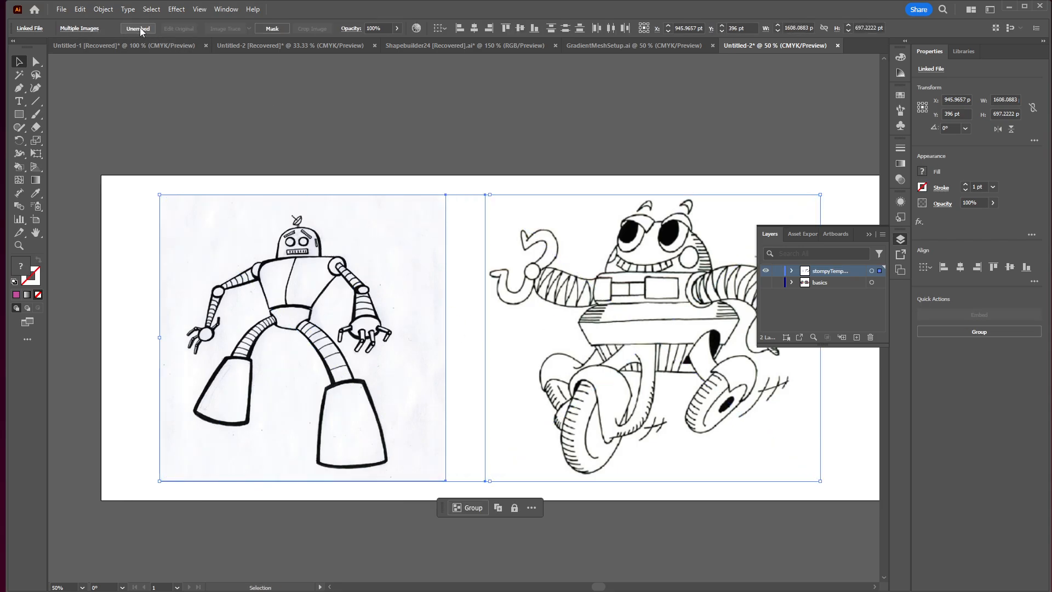
drag(517, 153, 509, 116)
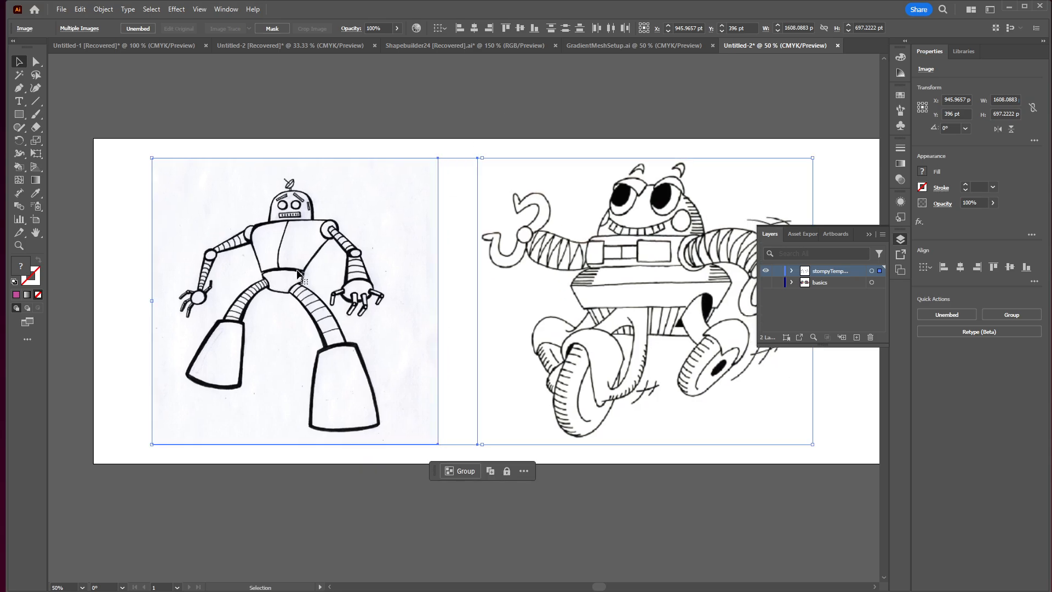
Create a new layer above the template layer and name it stompy.
click(856, 337)
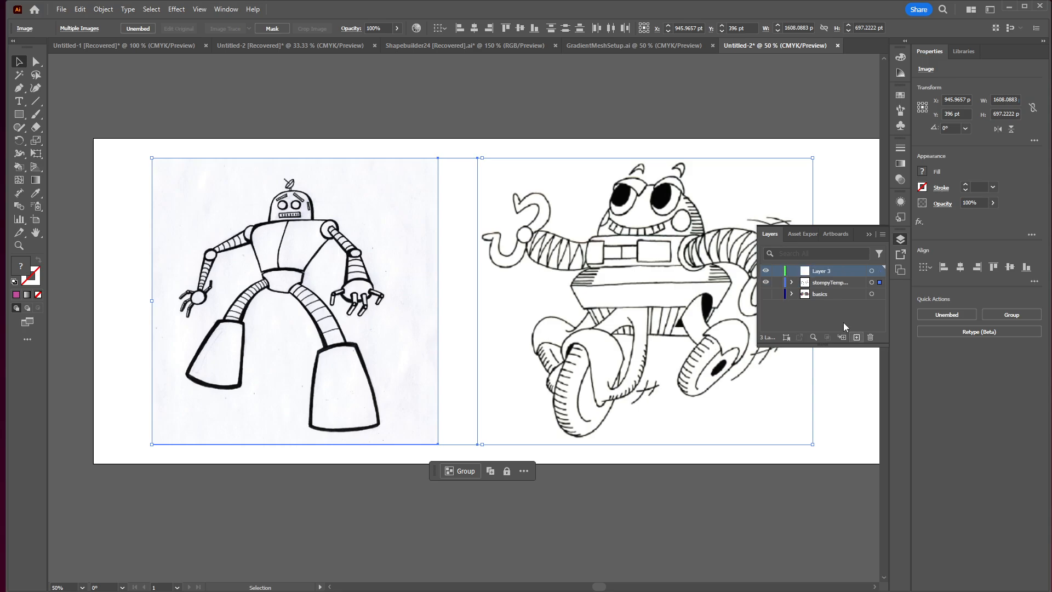
double_click(826, 270)
text(stompy)
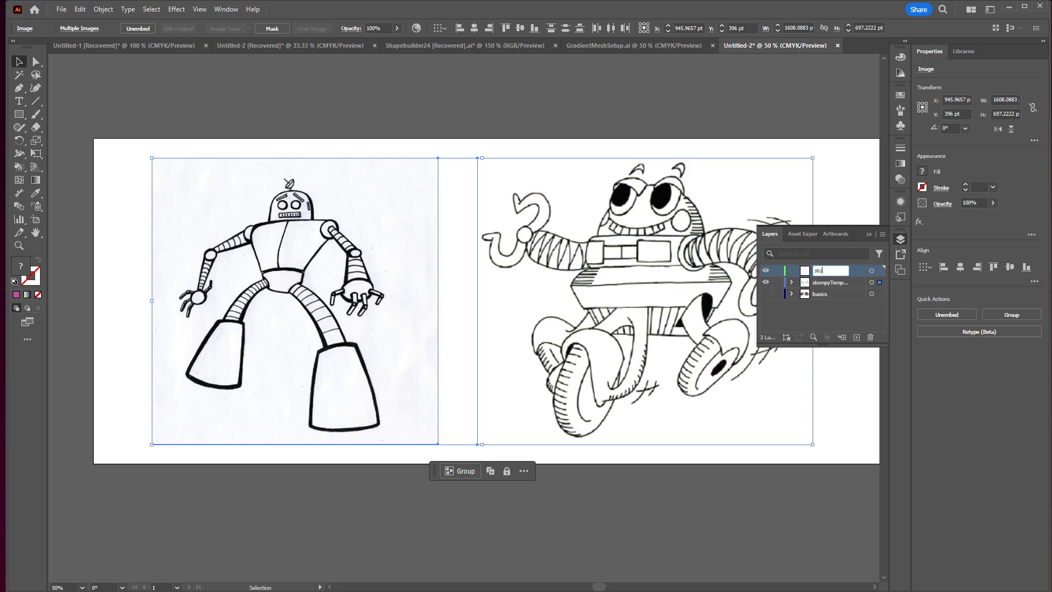
key(Return)
Examine the standing robot sketch's limbs, hands, head and body up close, and compare it with the wheeled robot sketch.
key(ctrl+equal)
key(ctrl+equal)
key(ctrl+equal)
drag(240, 320, 785, 135)
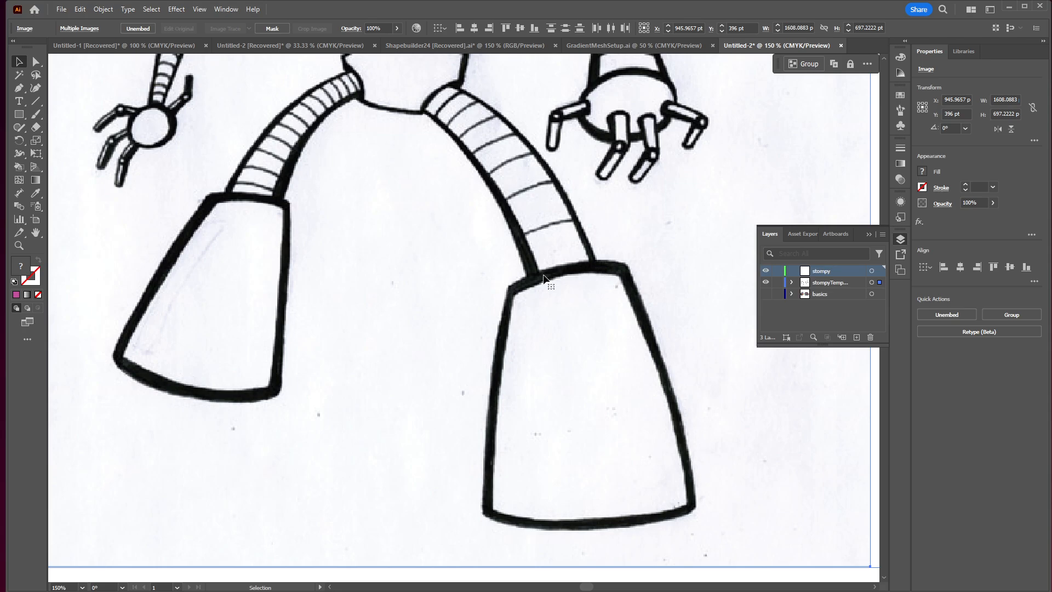
scroll(548, 282, up, 5)
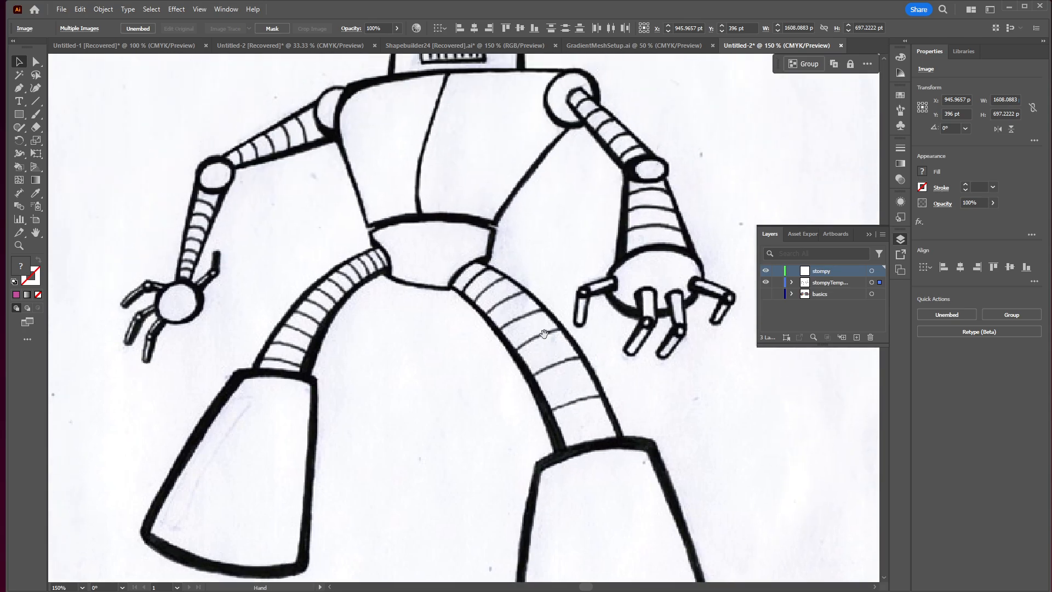
scroll(548, 362, up, 2)
scroll(548, 362, left, 1)
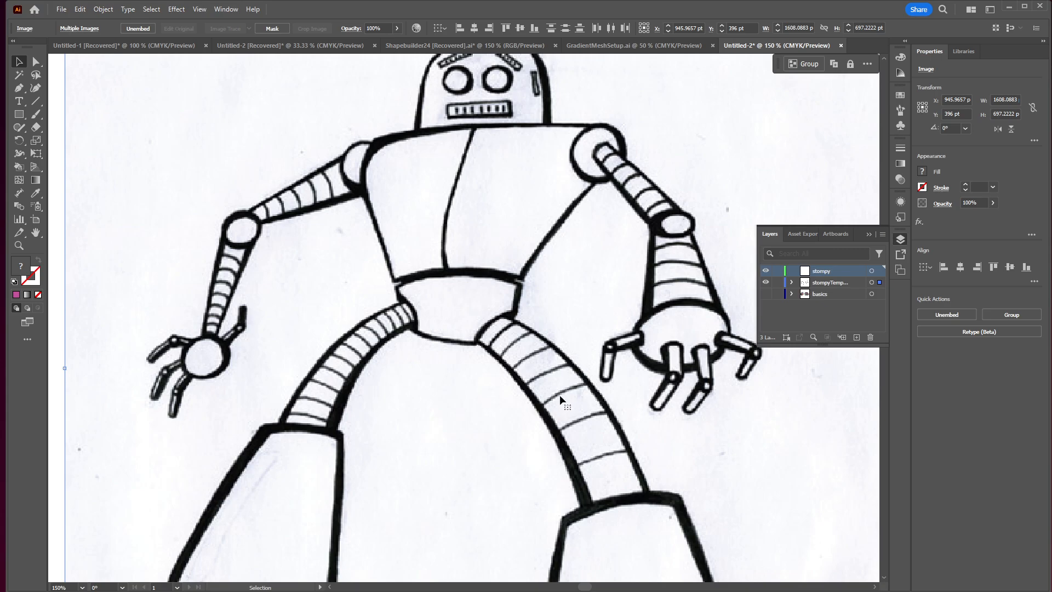
scroll(630, 454, up, 3)
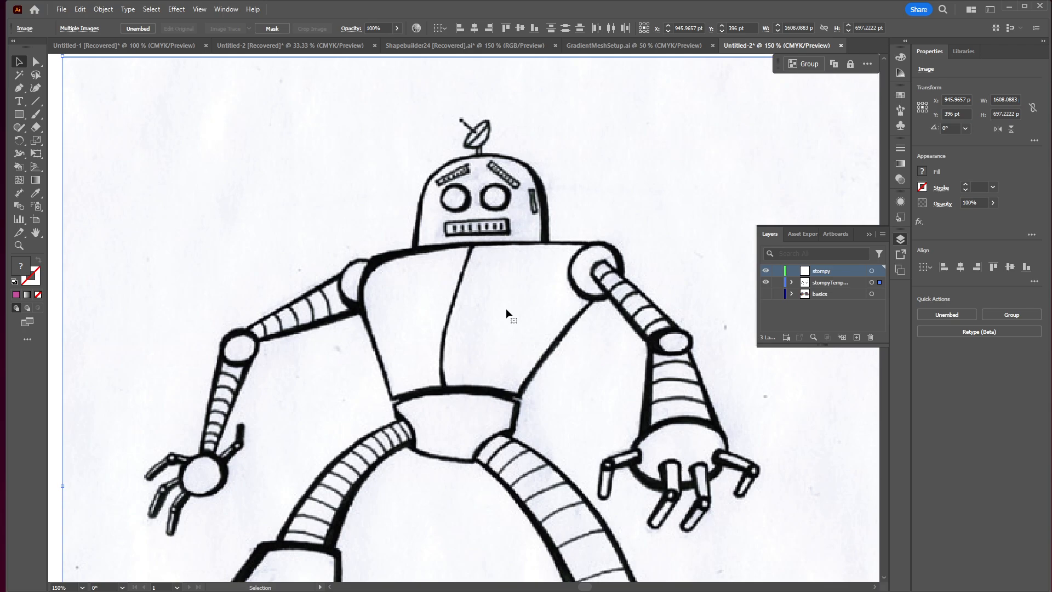
drag(513, 373, 465, 223)
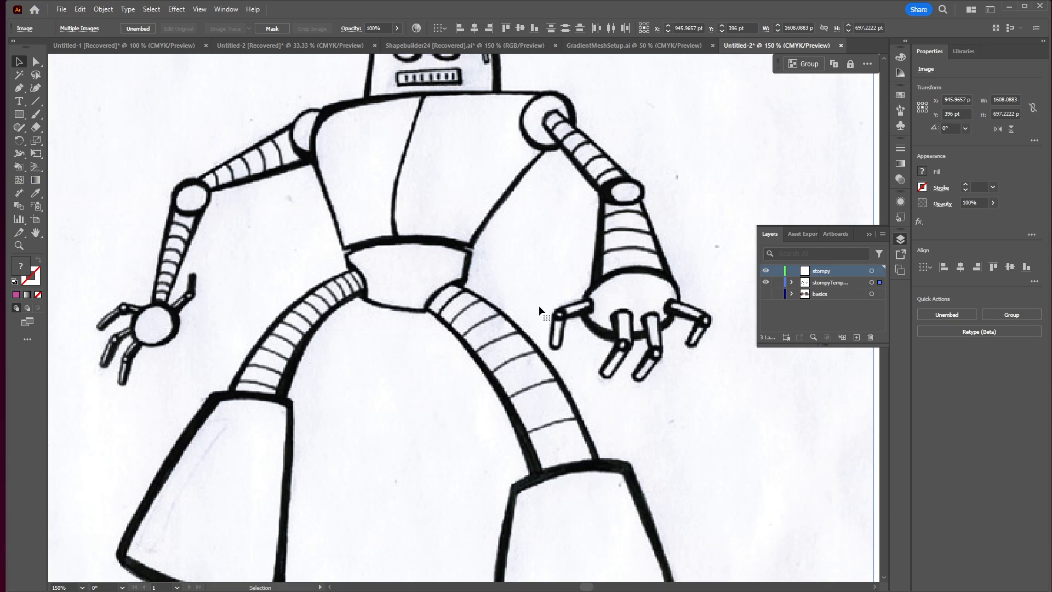
scroll(539, 304, up, 5)
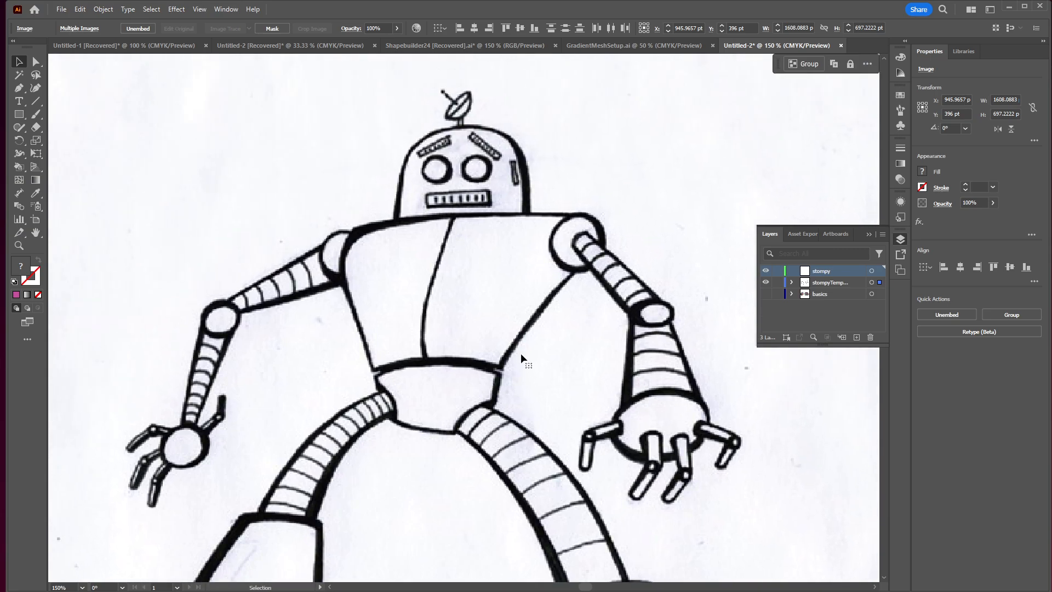
drag(566, 318, 393, 249)
key(ctrl+minus)
key(ctrl+minus)
key(ctrl+minus)
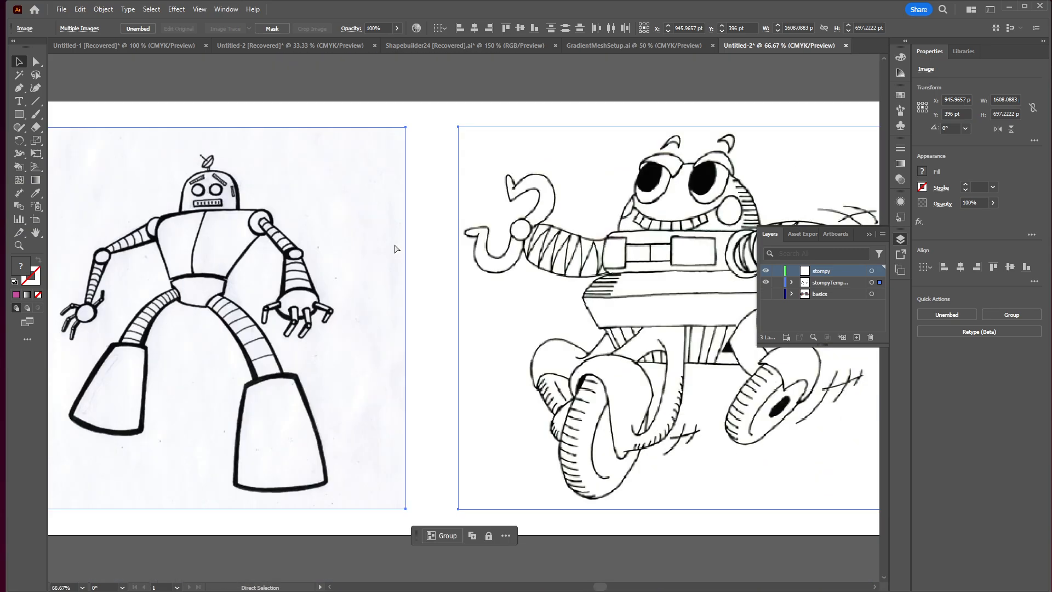
drag(318, 259, 353, 241)
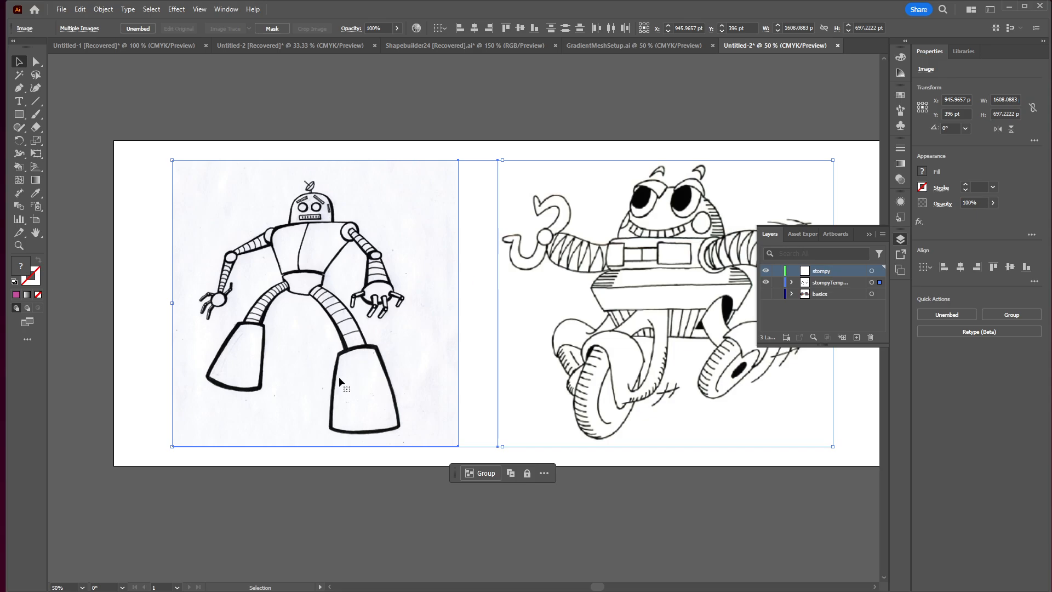
Hide the stompy layer, view the basics layer's rocks once more, and leave only the robot template layer shown.
drag(766, 271, 766, 289)
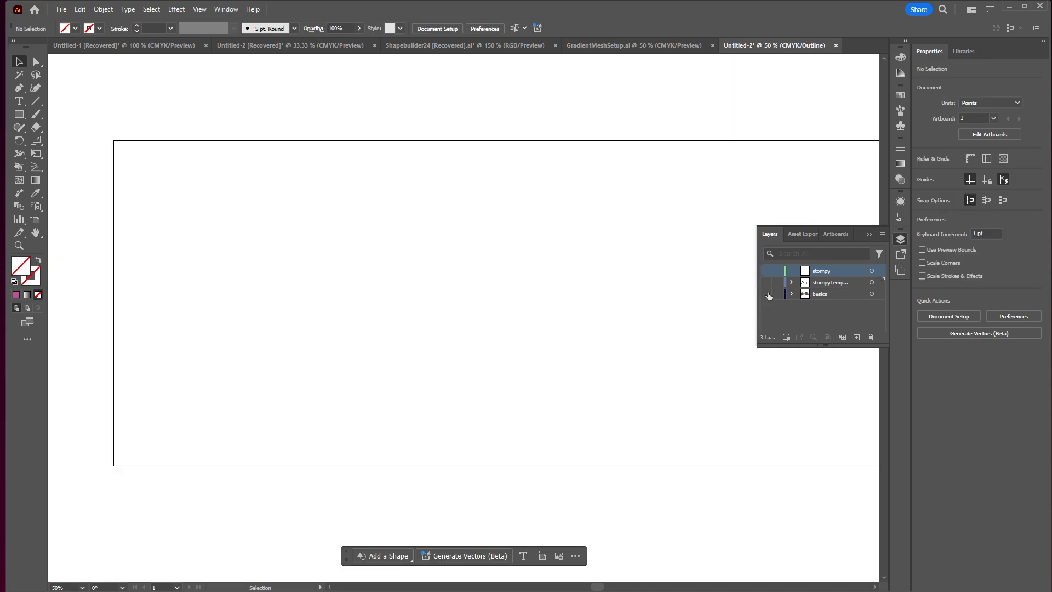
click(766, 294)
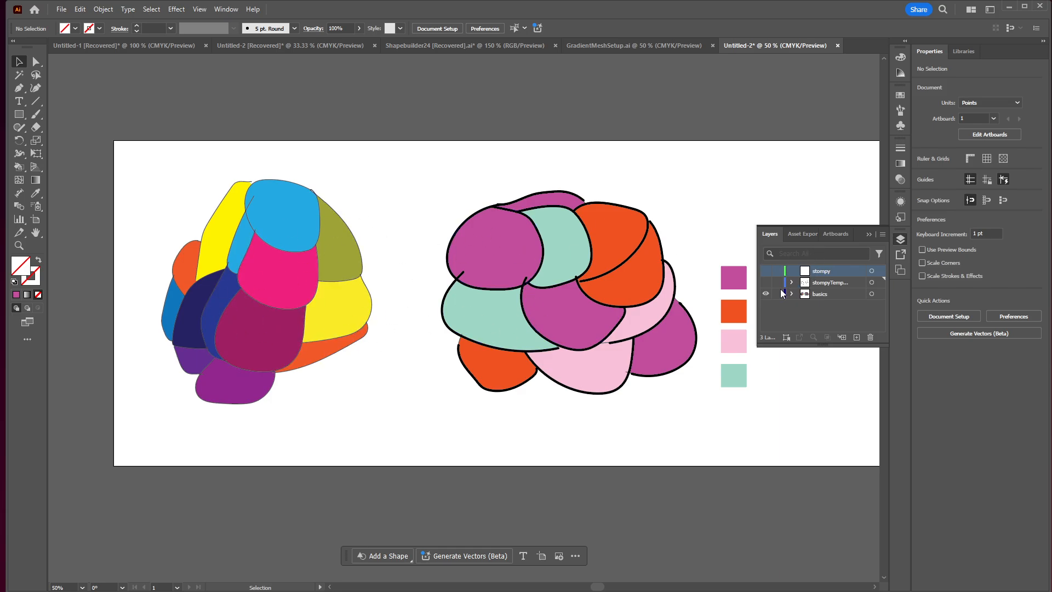
click(766, 282)
click(767, 294)
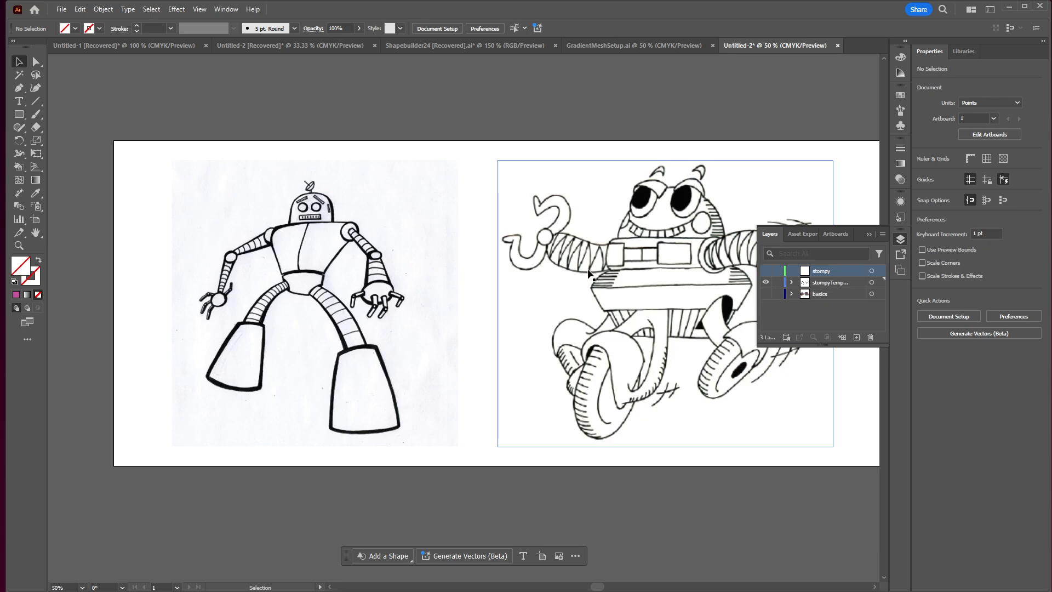